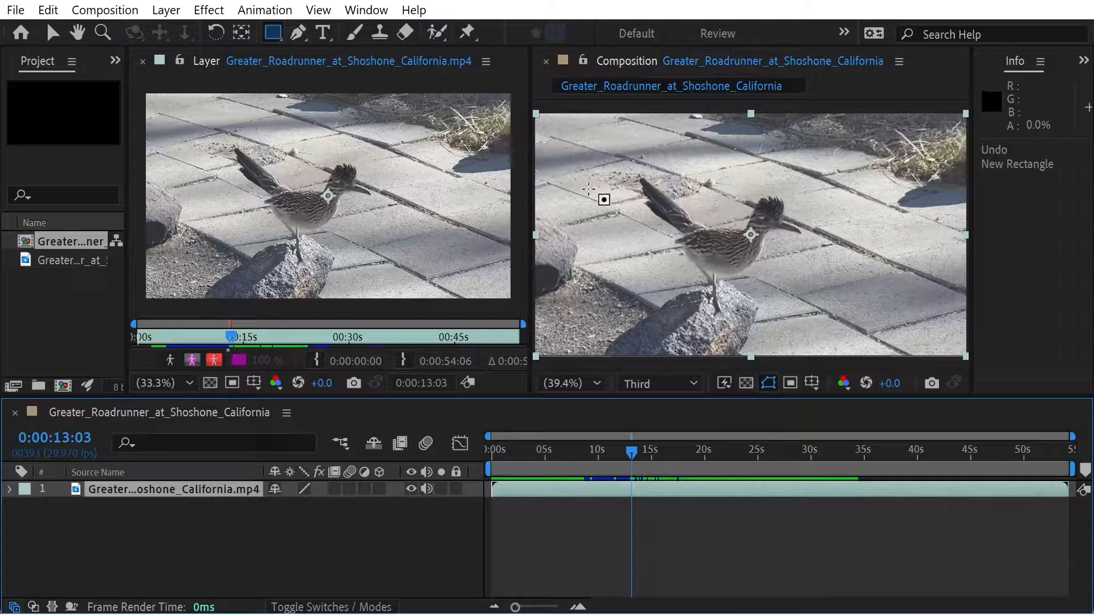
Step: Try a rectangular mask around the roadrunner in the Composition view and undo it
mouse_move(616, 167)
mouse_down()
mouse_move(798, 315)
mouse_move(836, 336)
mouse_move(850, 330)
mouse_move(832, 334)
mouse_up()
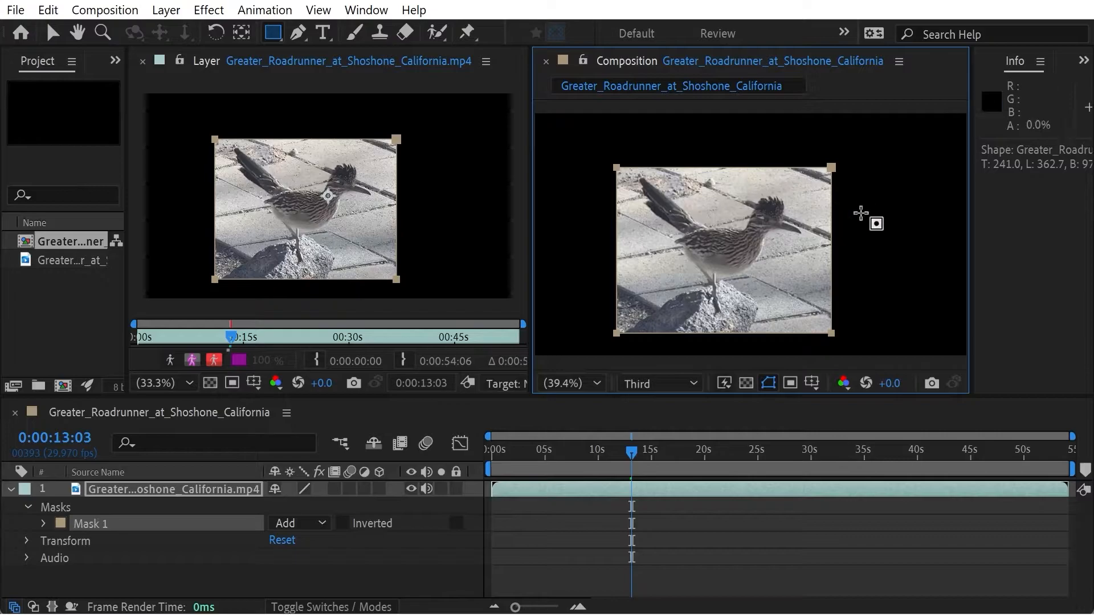
key(ctrl+z)
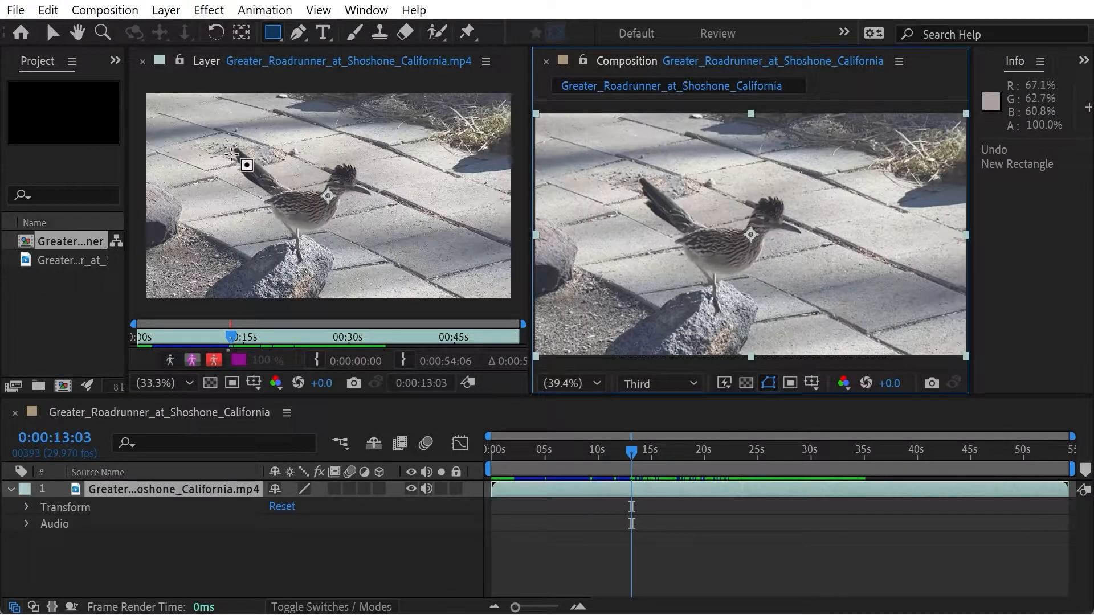
Step: Draw a rectangular mask around the roadrunner in the Layer view and turn off the view's Render option
drag(221, 135, 409, 277)
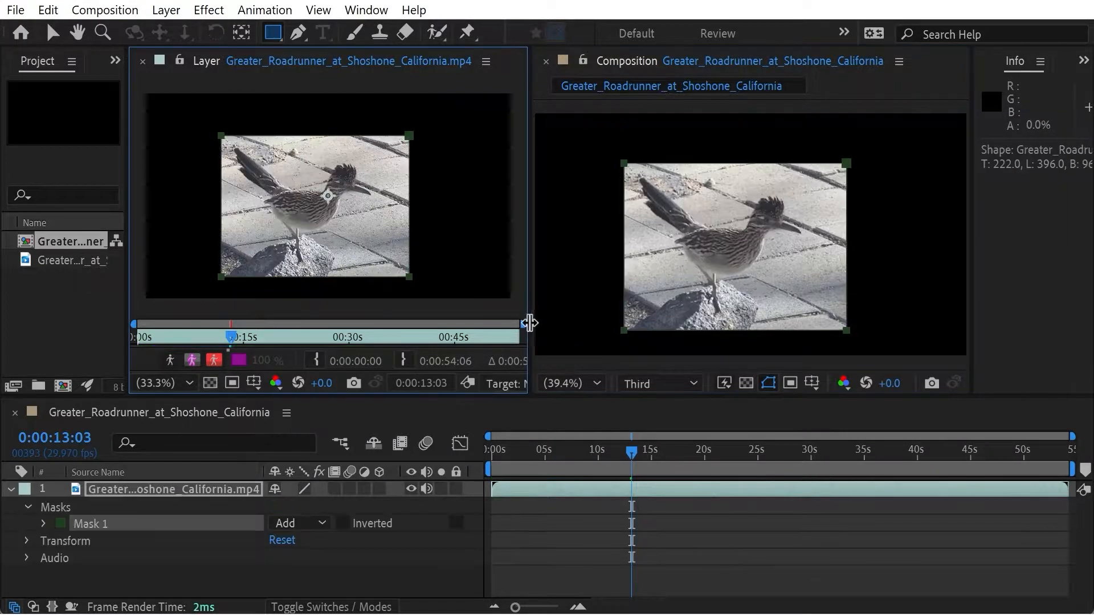
drag(529, 321, 854, 347)
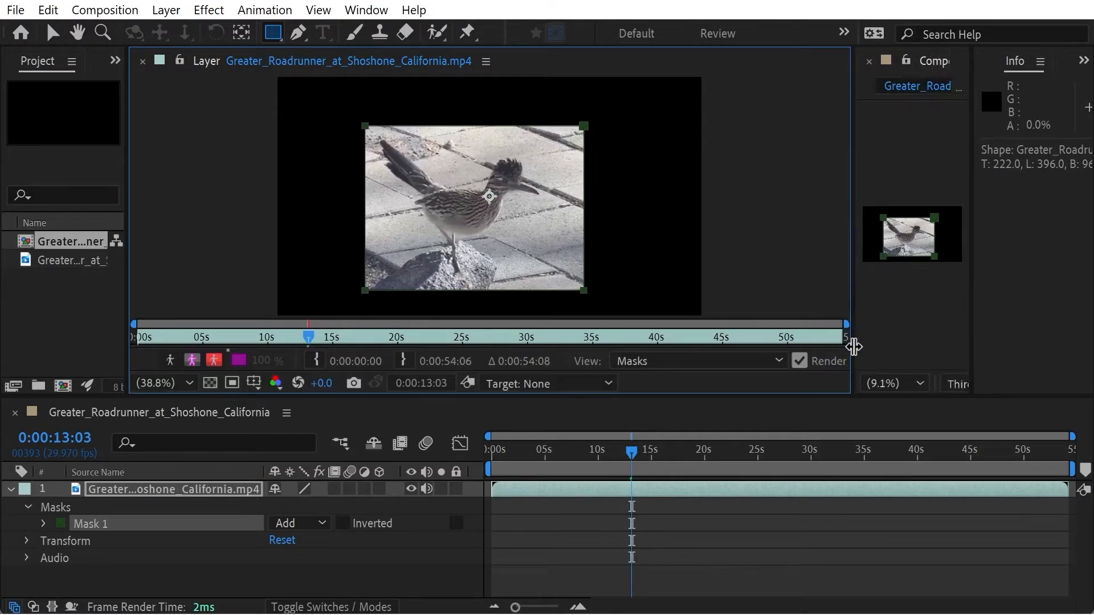
click(799, 361)
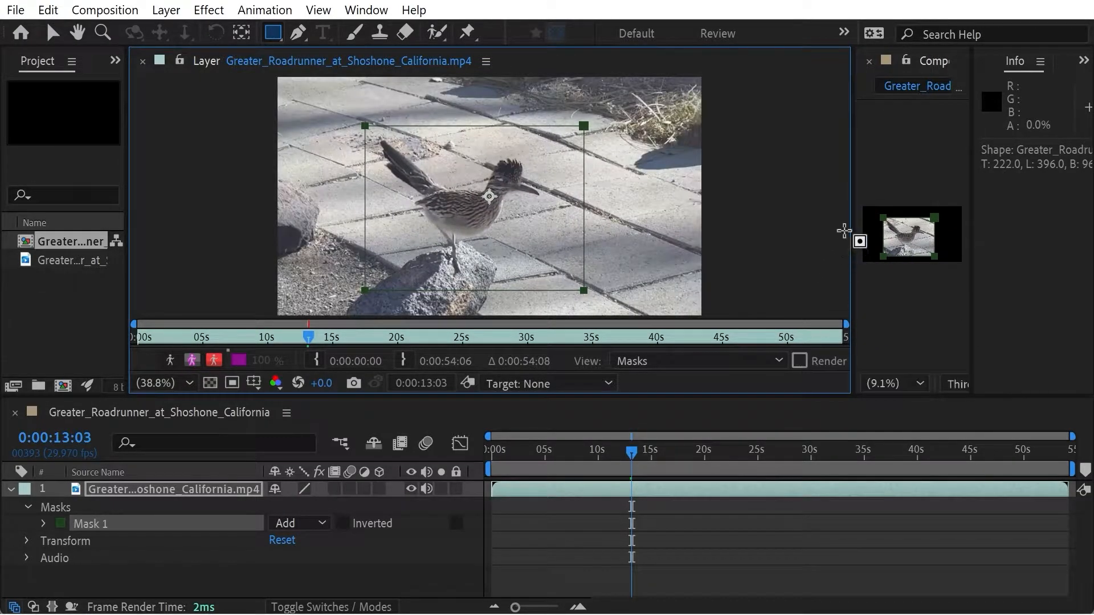
drag(852, 235, 532, 251)
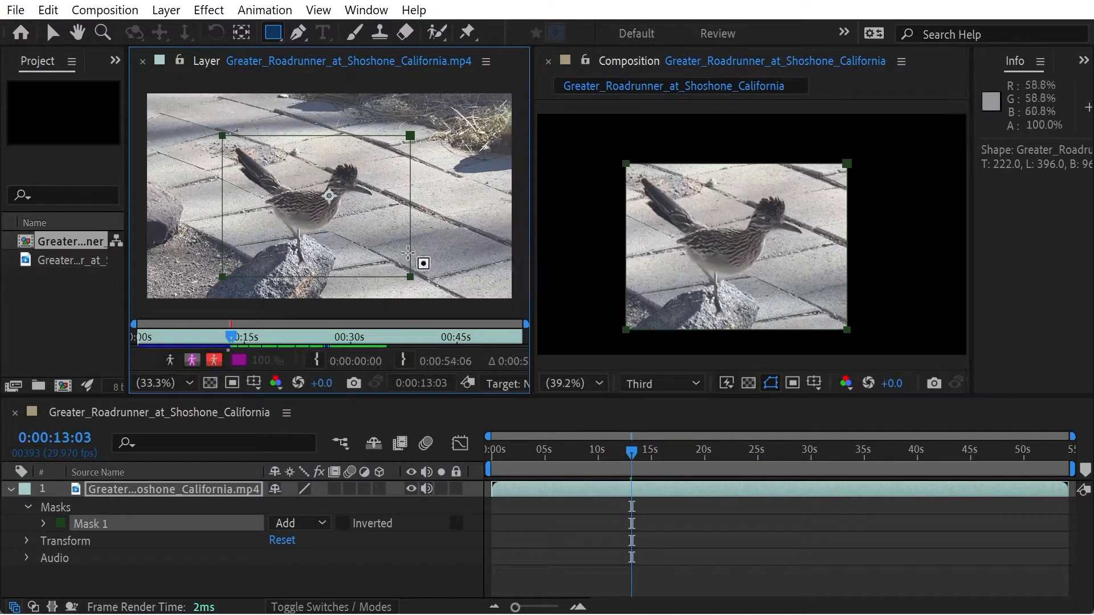
Step: Remove all masks from the roadrunner video layer
click(165, 9)
mouse_move(256, 146)
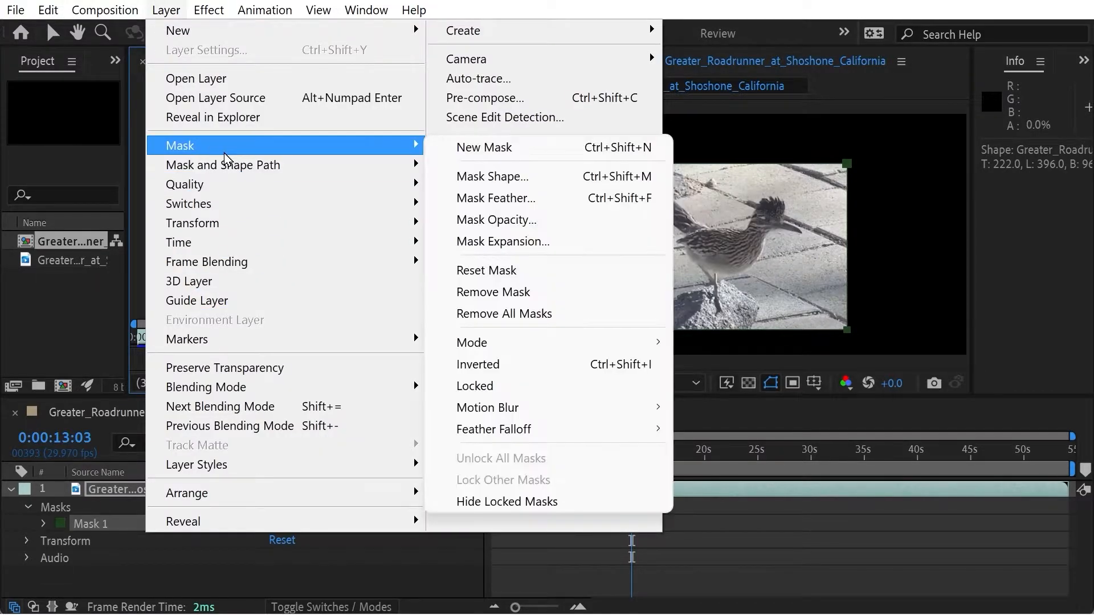
click(491, 313)
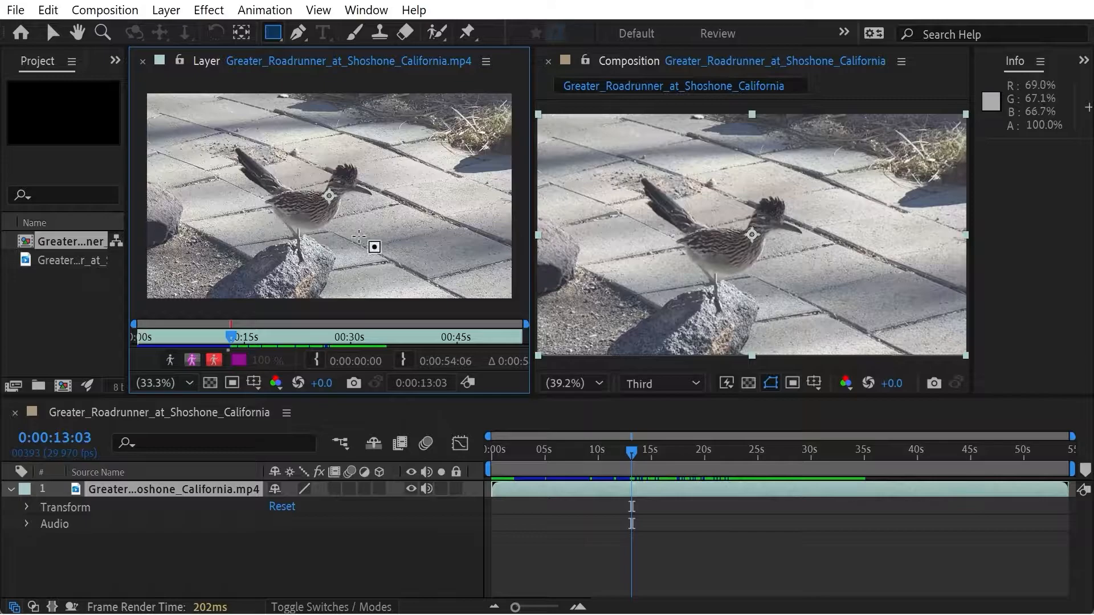
right_click(367, 203)
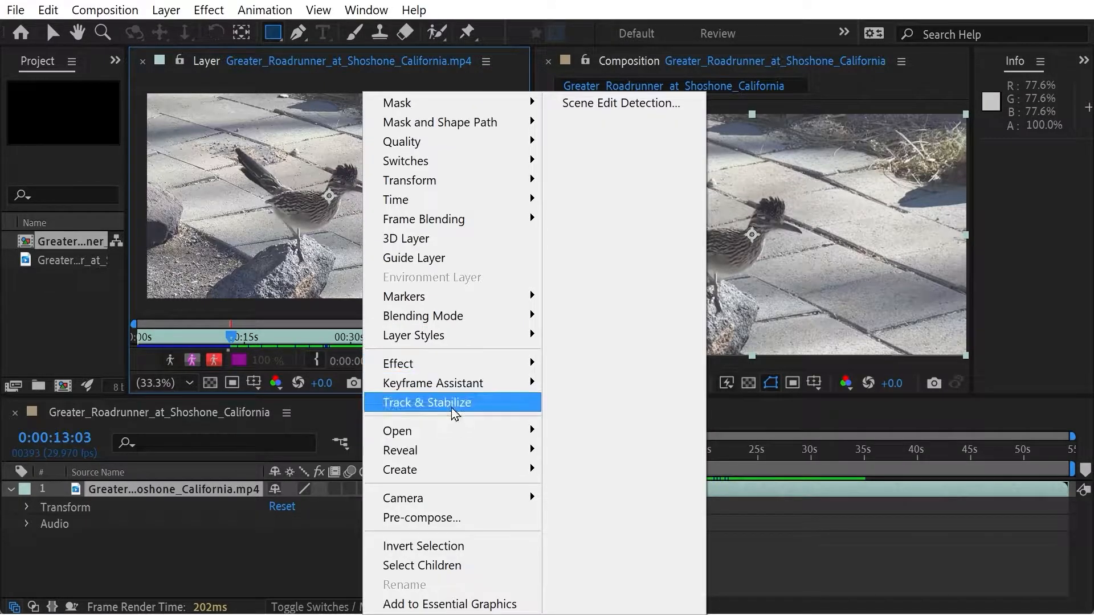
mouse_move(454, 105)
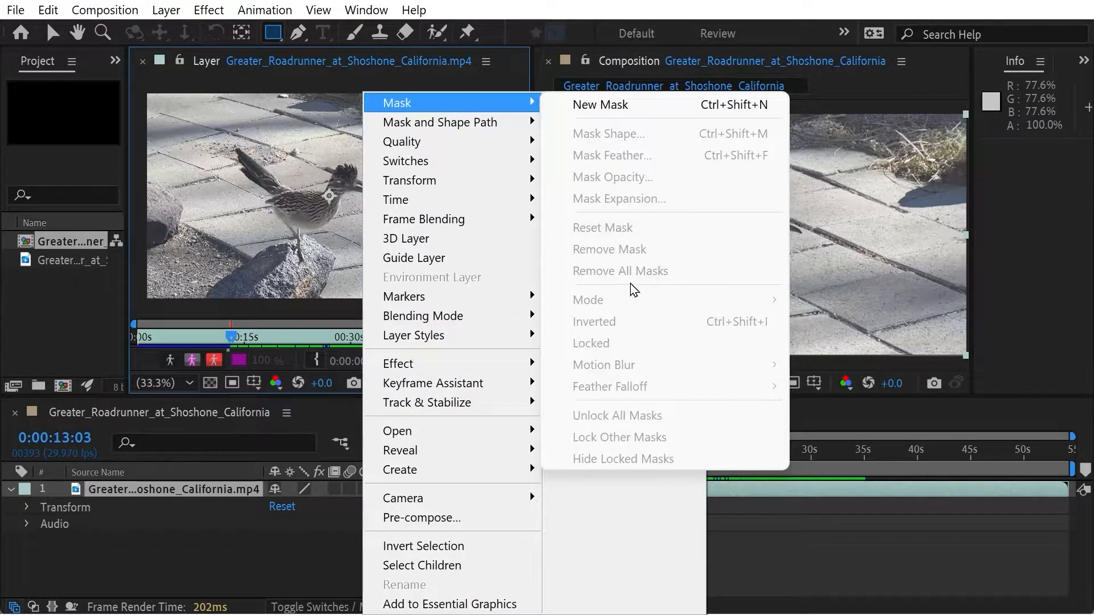
click(674, 3)
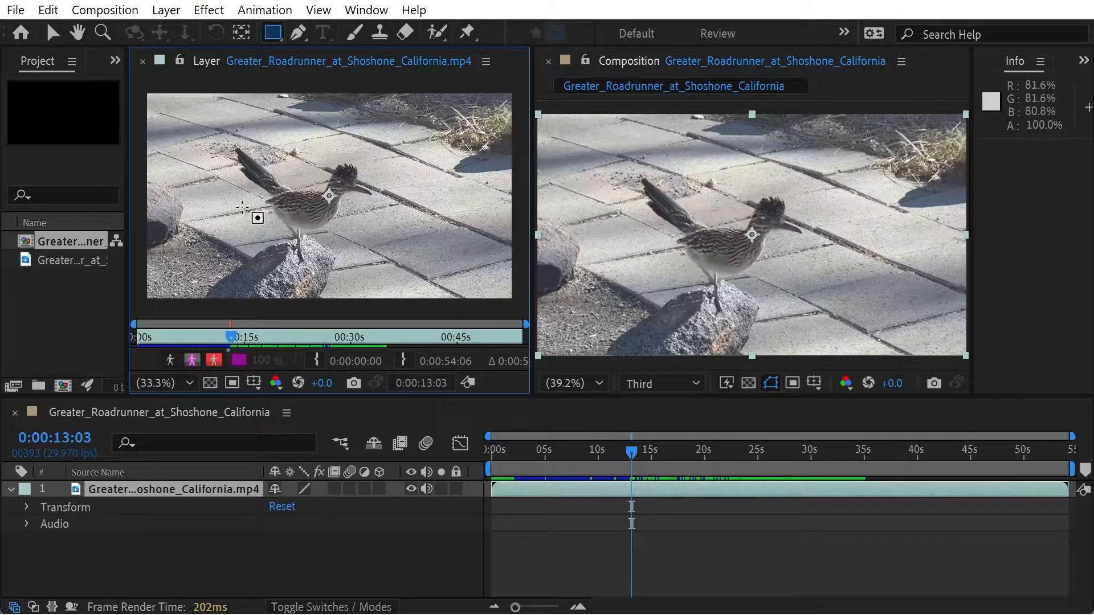
Step: Draw a new rectangular mask around the roadrunner in the Layer view and nudge it slightly down and to the left
drag(219, 145, 409, 284)
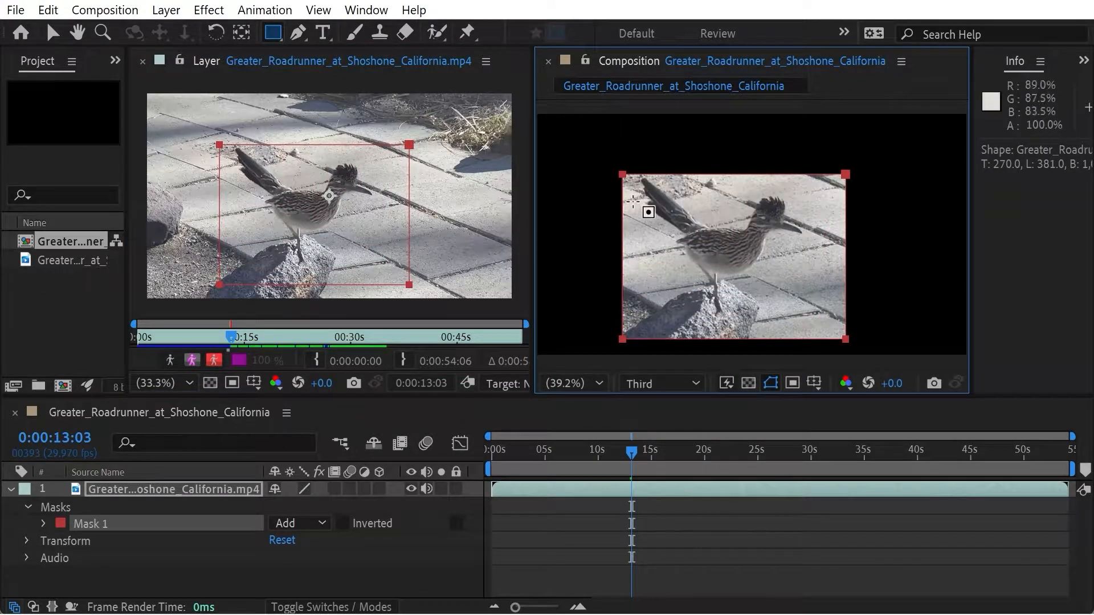
right_click(625, 182)
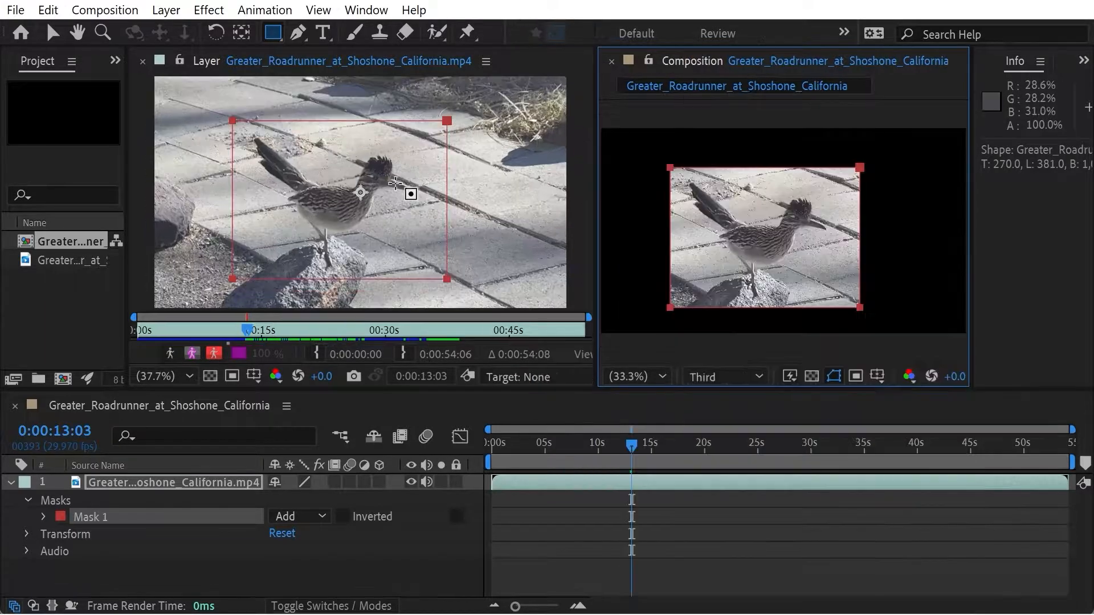
key(Up)
key(Up)
key(Up)
key(Up)
key(Up)
key(Up)
key(Up)
key(Up)
key(Up)
key(Up)
key(Down)
key(Down)
key(Down)
key(Down)
key(Down)
key(Down)
key(Down)
key(Down)
key(Down)
key(Down)
key(Down)
key(Down)
key(Down)
key(Left)
key(Left)
key(Left)
key(Left)
key(Left)
key(Left)
key(Left)
key(Left)
key(Left)
key(Left)
key(Left)
key(Left)
key(Left)
key(Left)
key(Left)
key(Left)
key(Left)
key(Left)
key(Left)
key(Left)
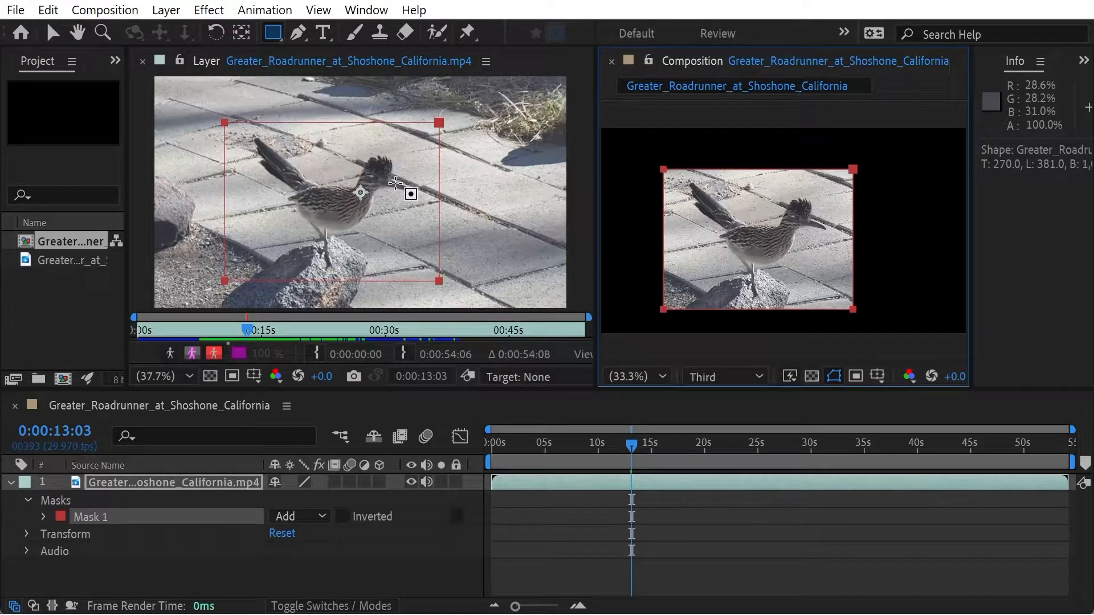
Step: Shift the rectangular mask to the right in large increments and move it back around the roadrunner
key(shift+Right)
key(shift+Right)
key(shift+Right)
key(shift+Right)
key(shift+Right)
key(shift+Right)
key(shift+Right)
key(shift+Right)
key(shift+Right)
key(shift+Right)
key(shift+Right)
key(shift+Right)
key(shift+Right)
key(shift+Right)
key(shift+Right)
key(shift+Right)
key(shift+Right)
key(shift+Right)
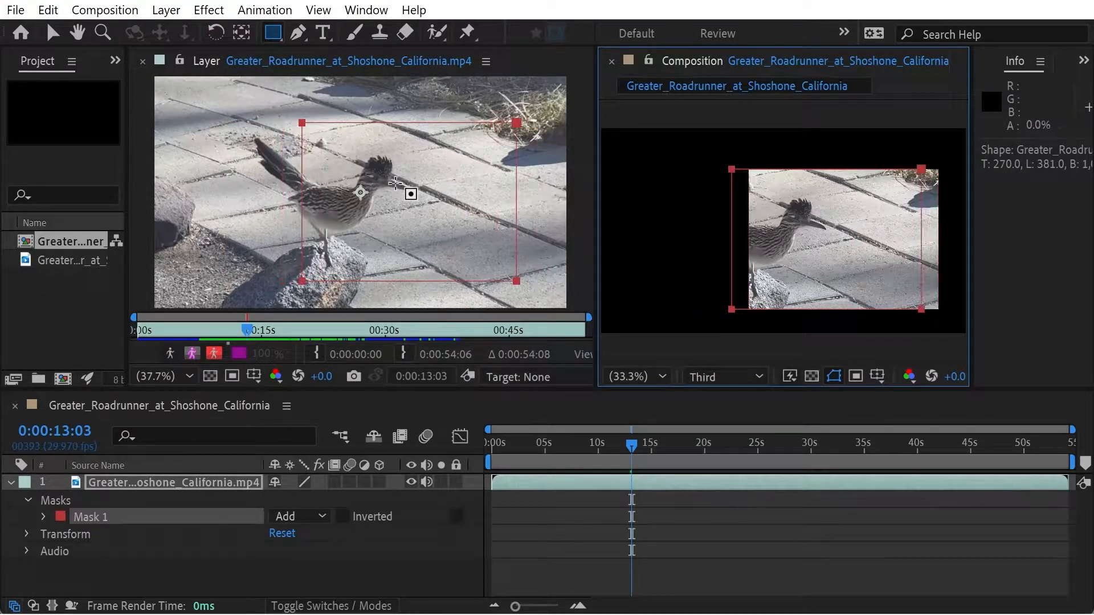
key(shift+Left)
key(shift+Left)
key(shift+Left)
key(shift+Left)
key(shift+Left)
key(shift+Left)
key(shift+Left)
key(shift+Left)
key(shift+Left)
key(shift+Left)
key(shift+Left)
key(shift+Left)
key(shift+Left)
key(shift+Left)
key(shift+Left)
key(shift+Left)
key(shift+Left)
key(shift+Left)
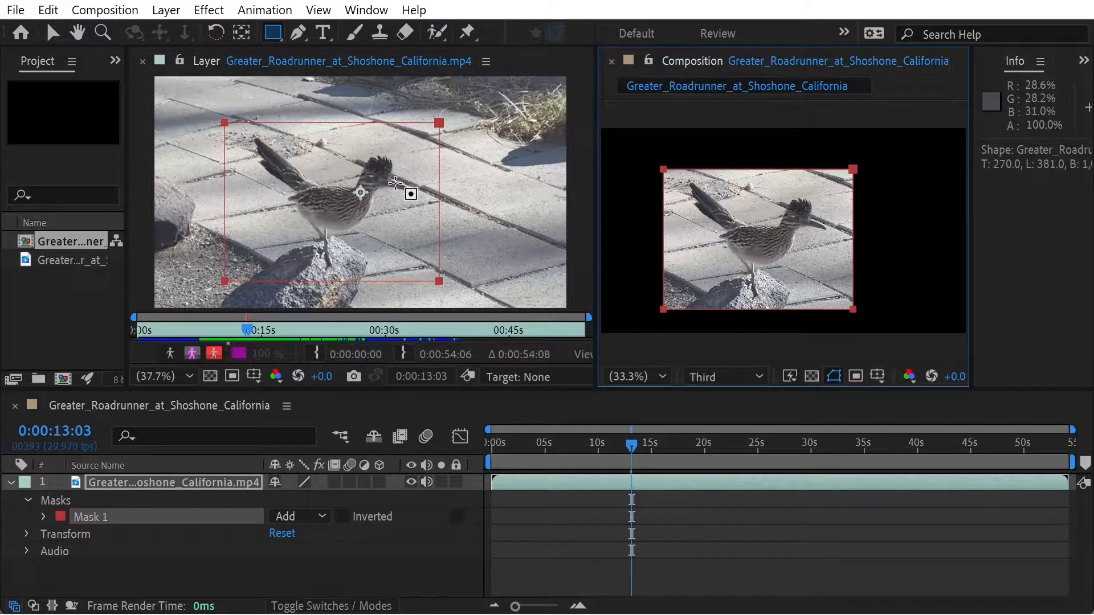
Step: Collapse the roadrunner layer and reveal all its mask properties in the timeline
click(124, 572)
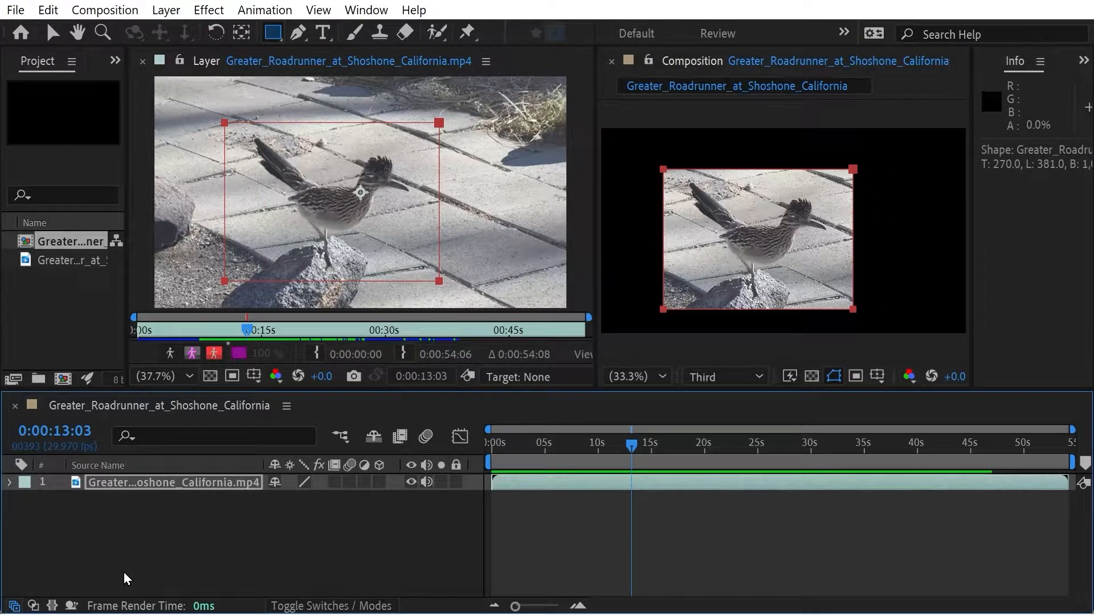
key(m)
key(m)
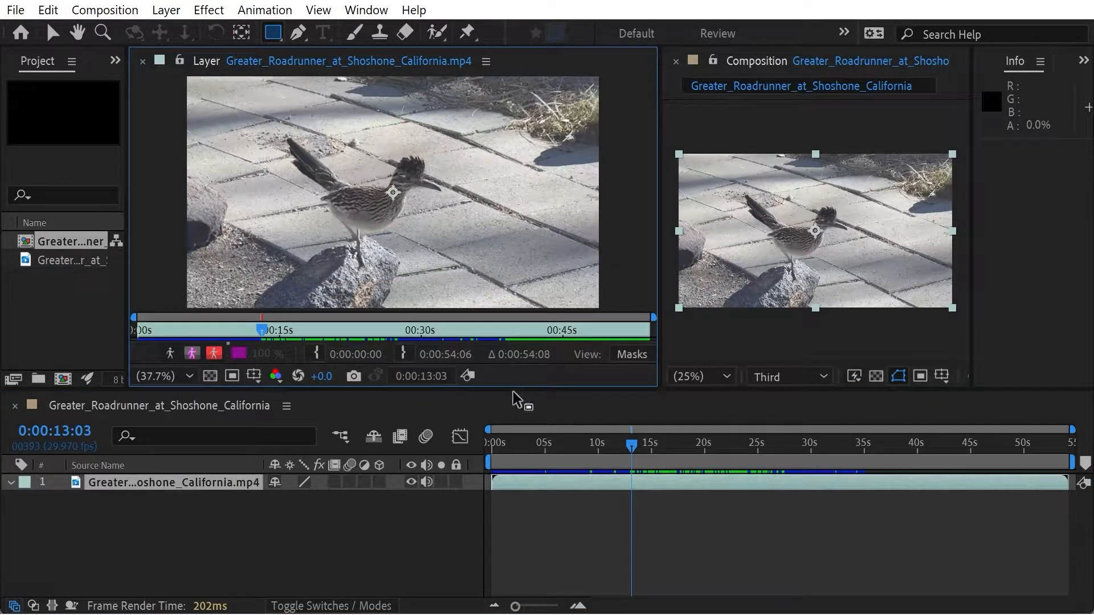
Step: Make the Layer view taller and draw a perfectly square mask over the roadrunner
drag(515, 391, 515, 434)
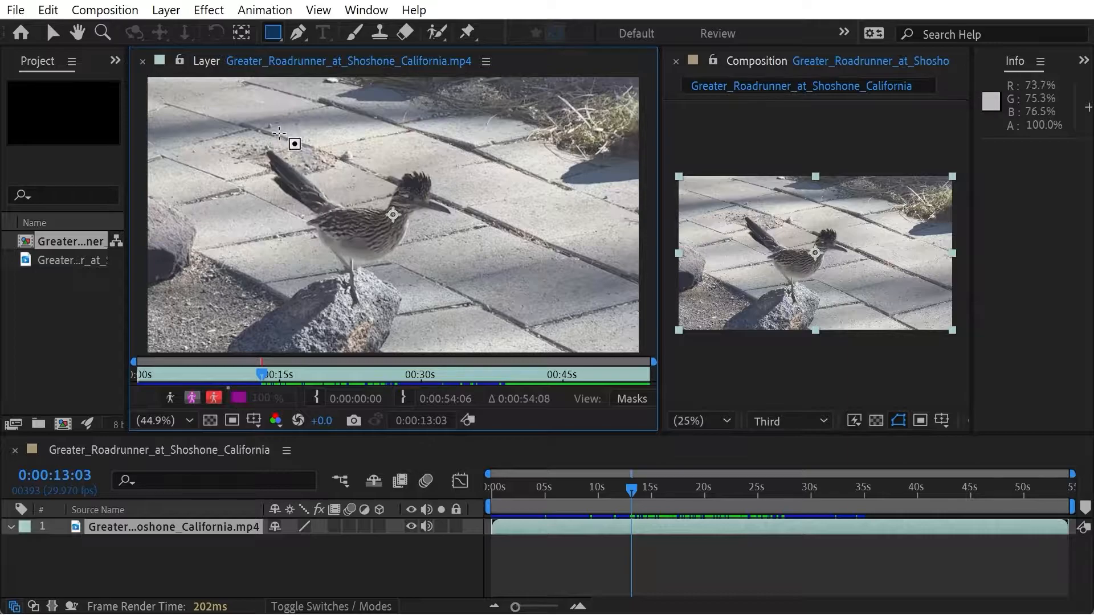
drag(268, 152, 400, 283)
drag(400, 175, 400, 175)
key(shift)
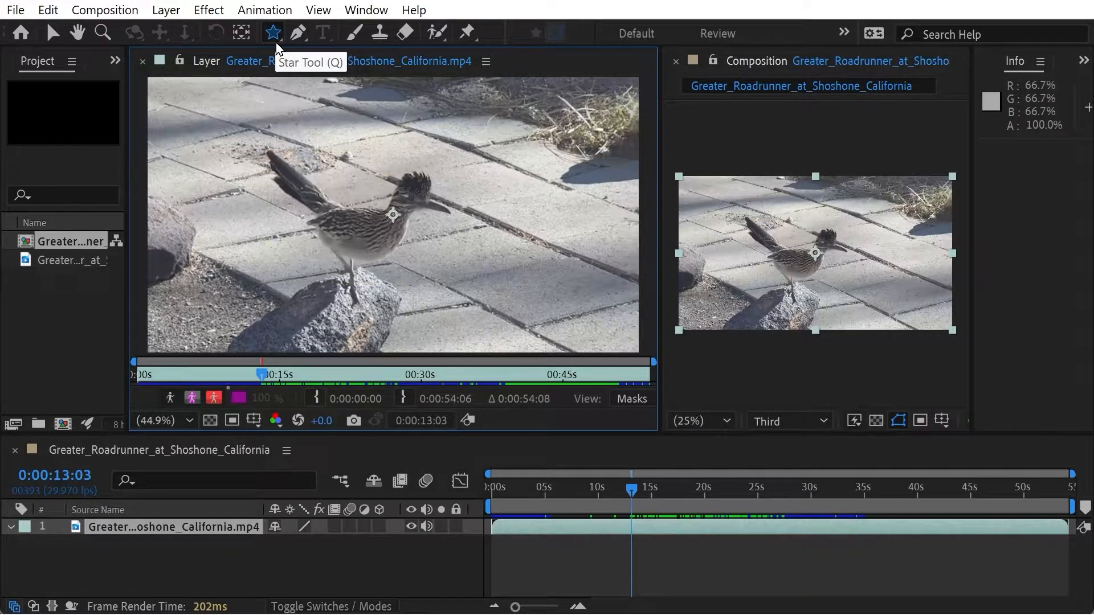
Step: Draw a rounded-rectangle mask around the roadrunner, raising its corner roundness to the maximum and resetting it to the minimum
key(q)
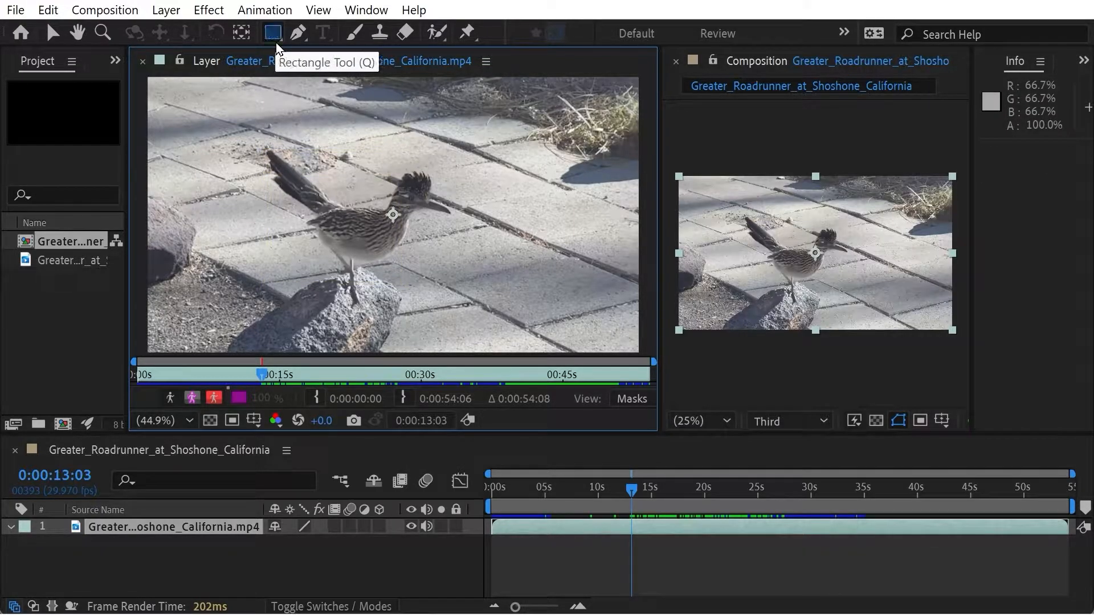
mouse_move(275, 149)
mouse_down()
mouse_move(342, 197)
mouse_move(399, 188)
mouse_move(476, 272)
mouse_up()
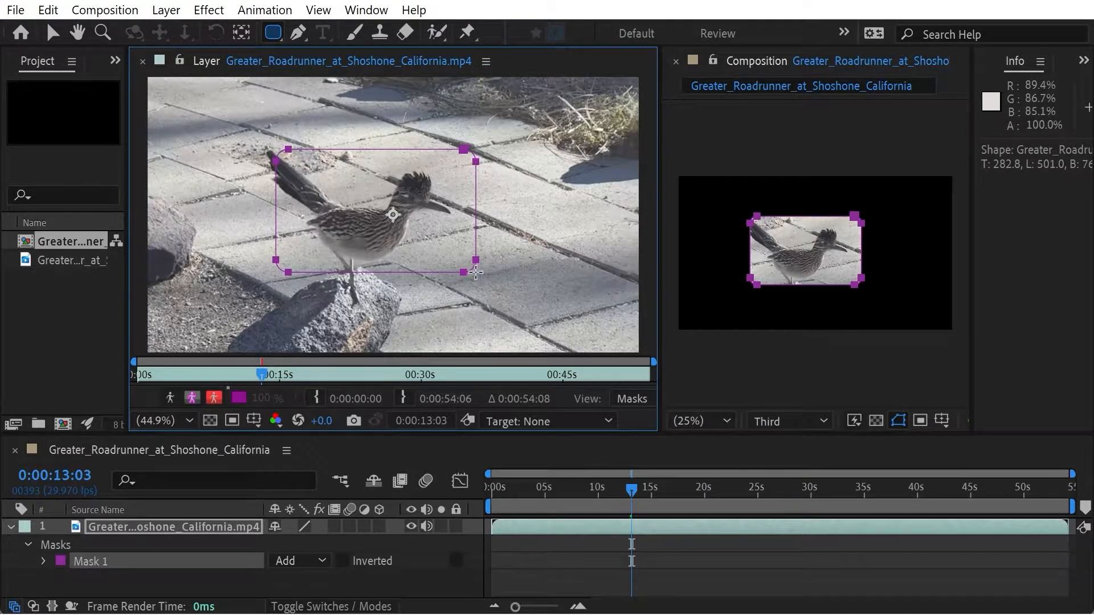
key(Up)
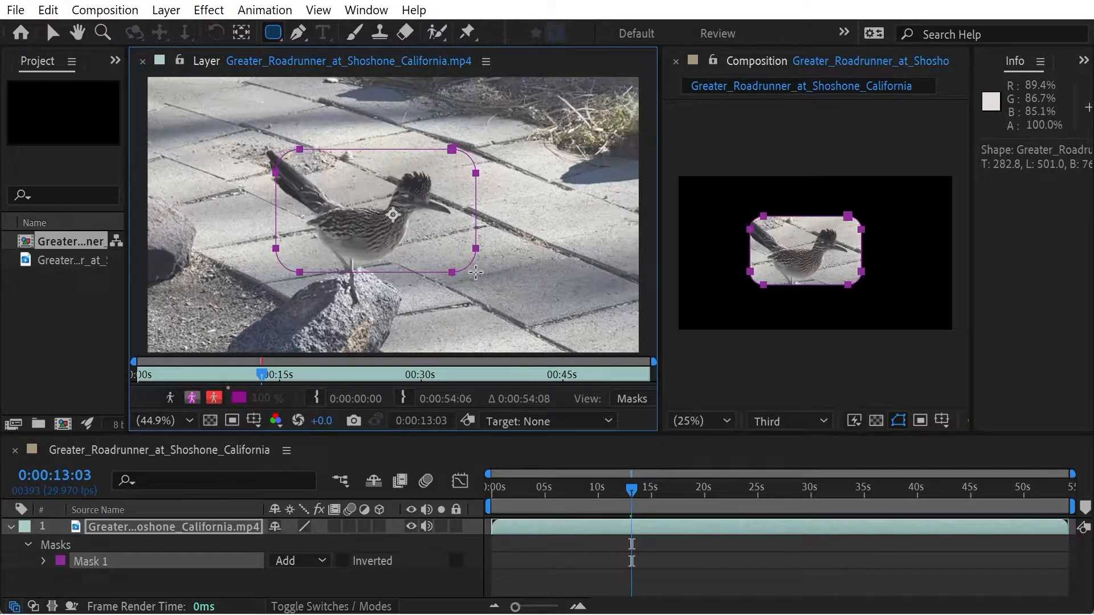
key(Up)
key(Up)
key(Up)
key(Up)
key(Up)
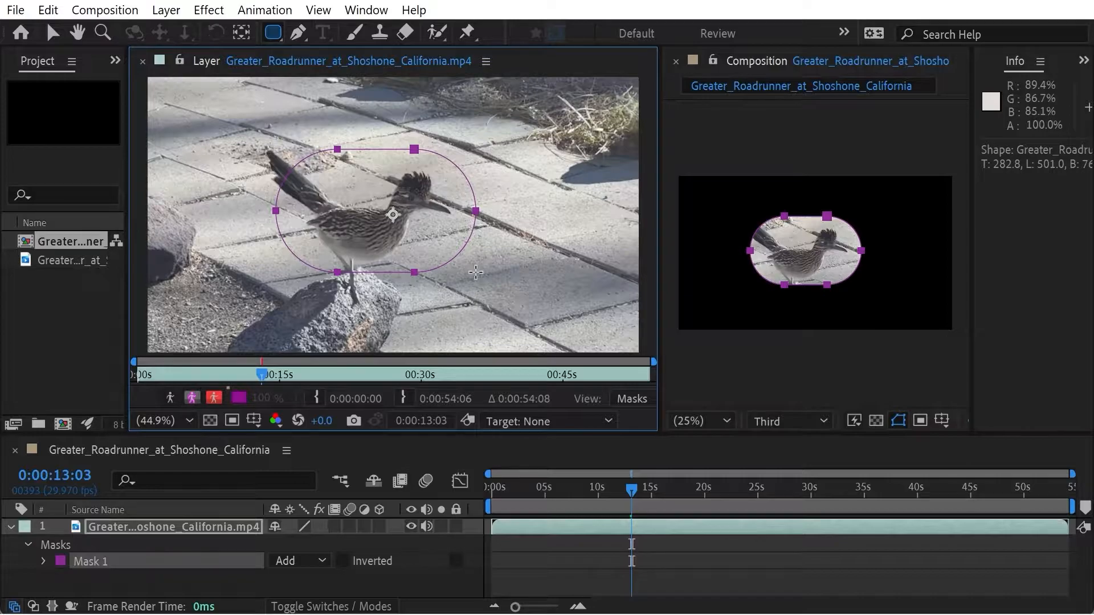
key(Left)
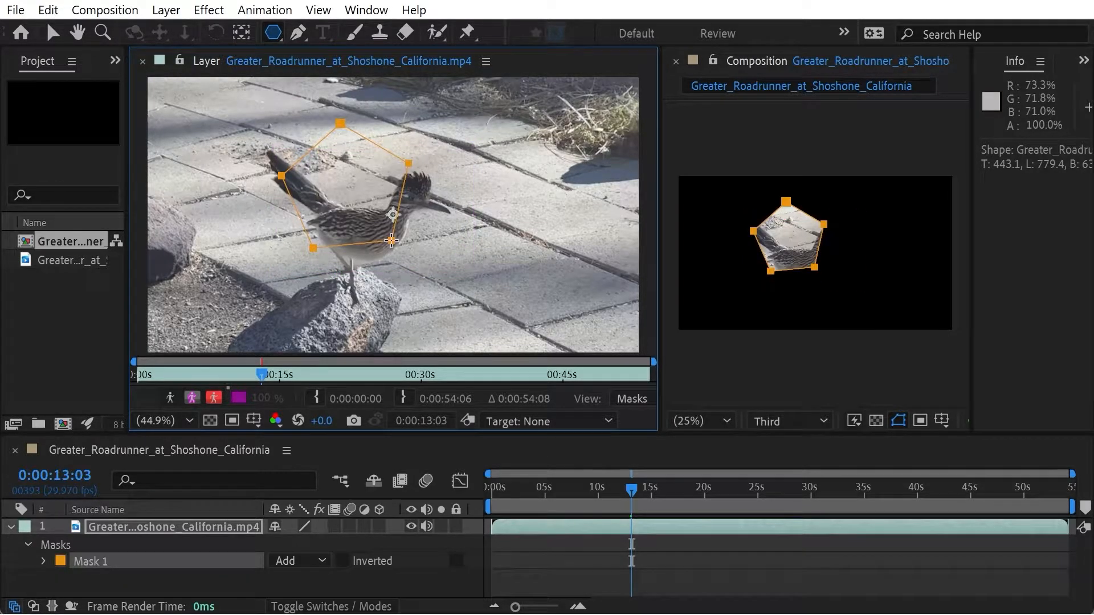
Step: Draw a polygon mask over the roadrunner and increase it to nine sides
mouse_move(391, 240)
mouse_down()
mouse_move(396, 252)
mouse_move(417, 252)
mouse_move(409, 246)
mouse_move(410, 258)
mouse_up()
key(Up)
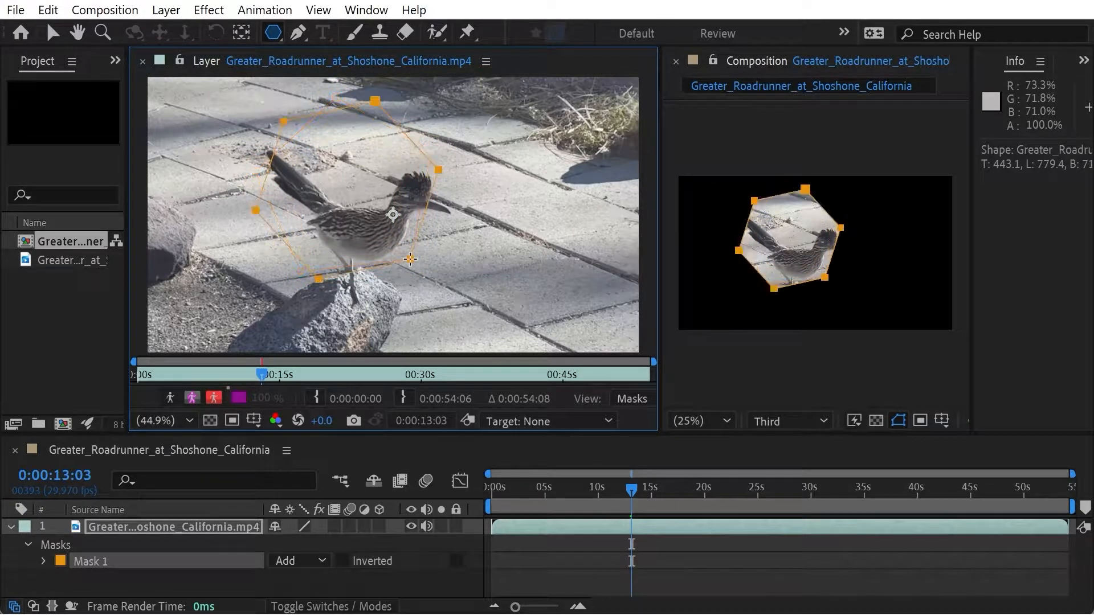
key(Up)
key(Up)
key(Up)
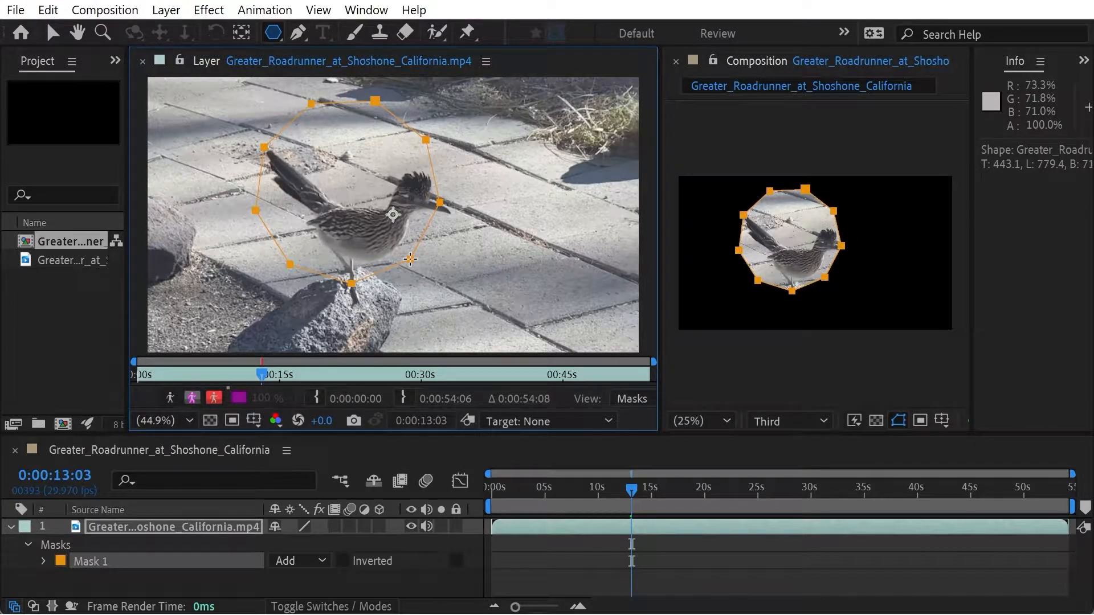
Step: Vary the polygon mask's outer roundness and raise it until the edges form small loops between the points
key(Right)
key(Right)
key(Right)
key(Right)
key(Right)
key(Right)
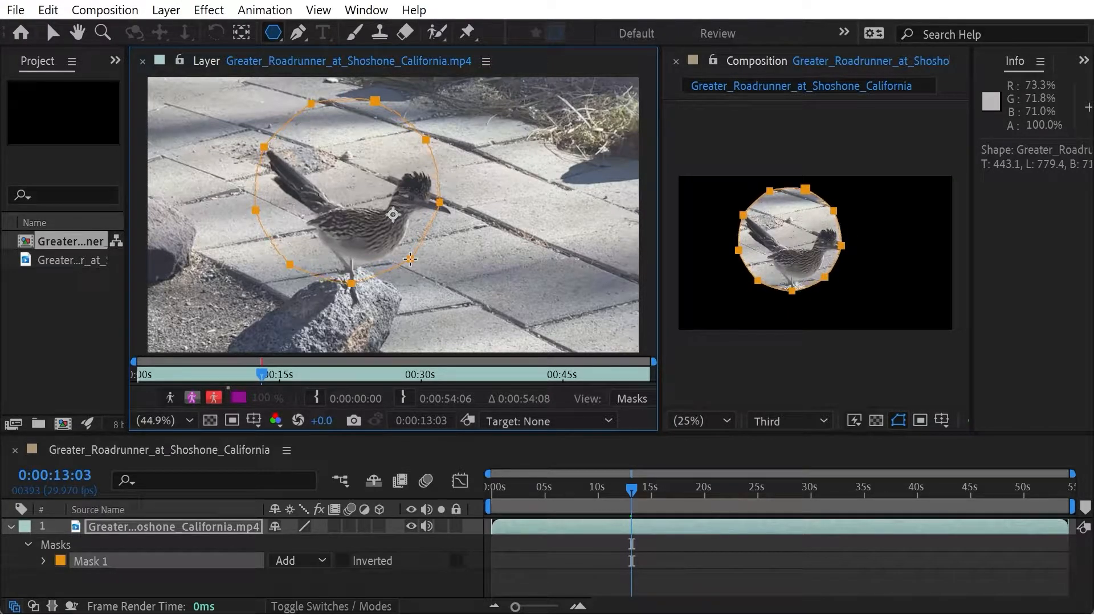
key(Left)
key(Left)
key(Left)
key(Left)
key(Left)
key(Left)
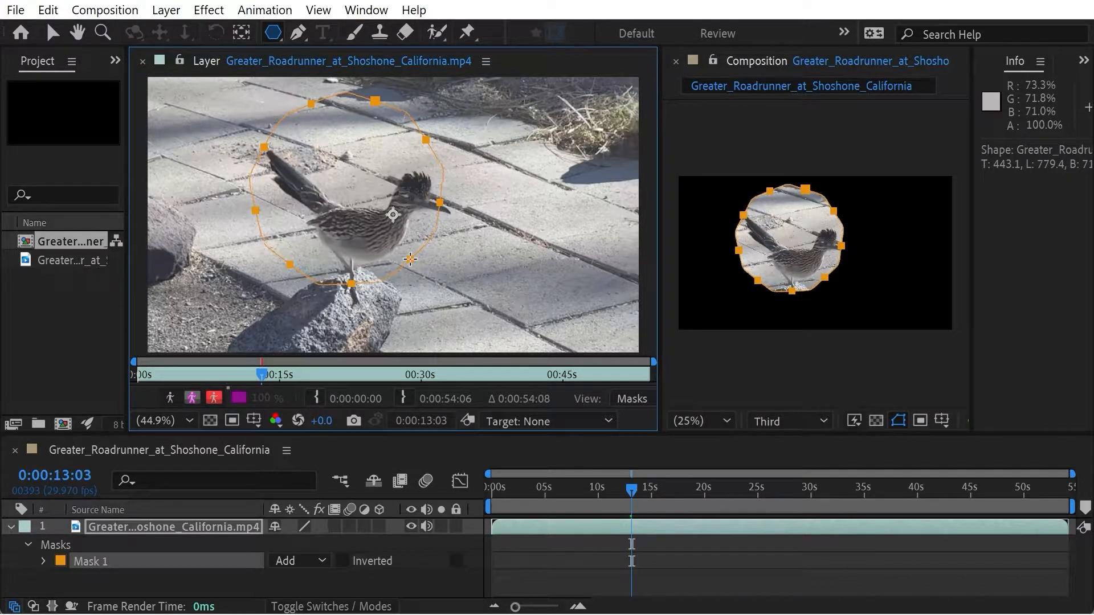
key(Right)
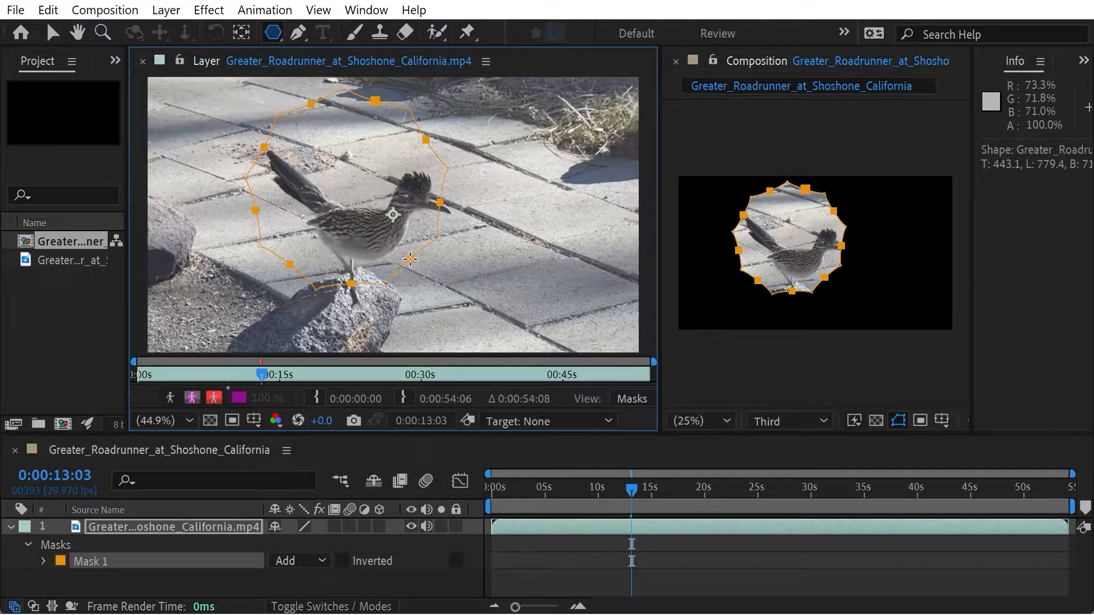
key(Right)
key(Right)
key(Right)
key(Right)
key(Right)
key(Right)
key(Right)
key(Right)
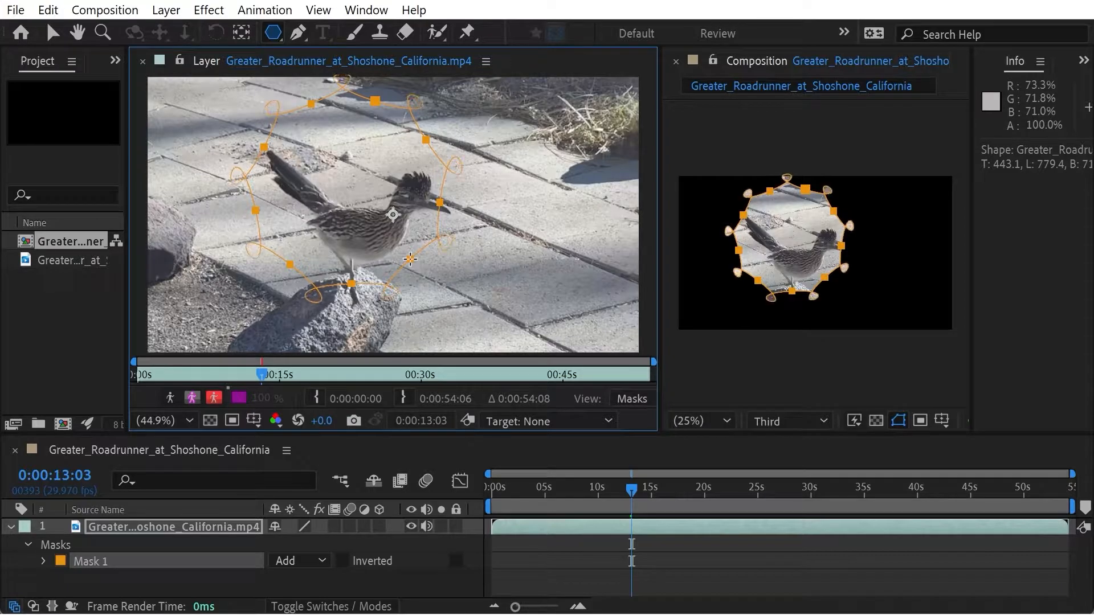
Step: Raise the looped polygon mask to 14 points, reduce it to 12, and undo the mask
key(Up)
key(Up)
key(Up)
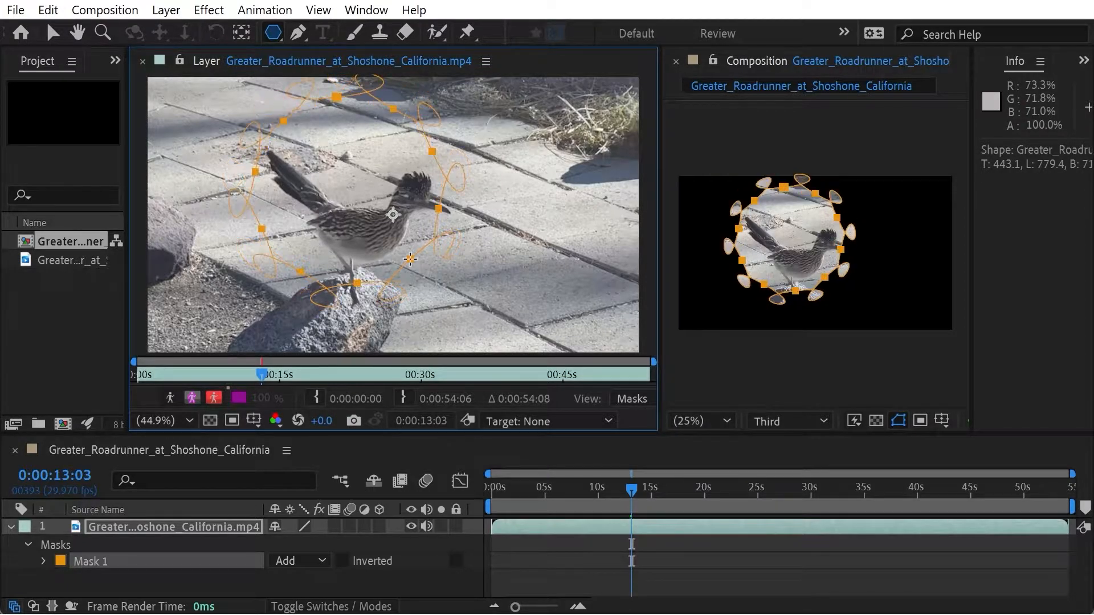
key(Up)
key(Up)
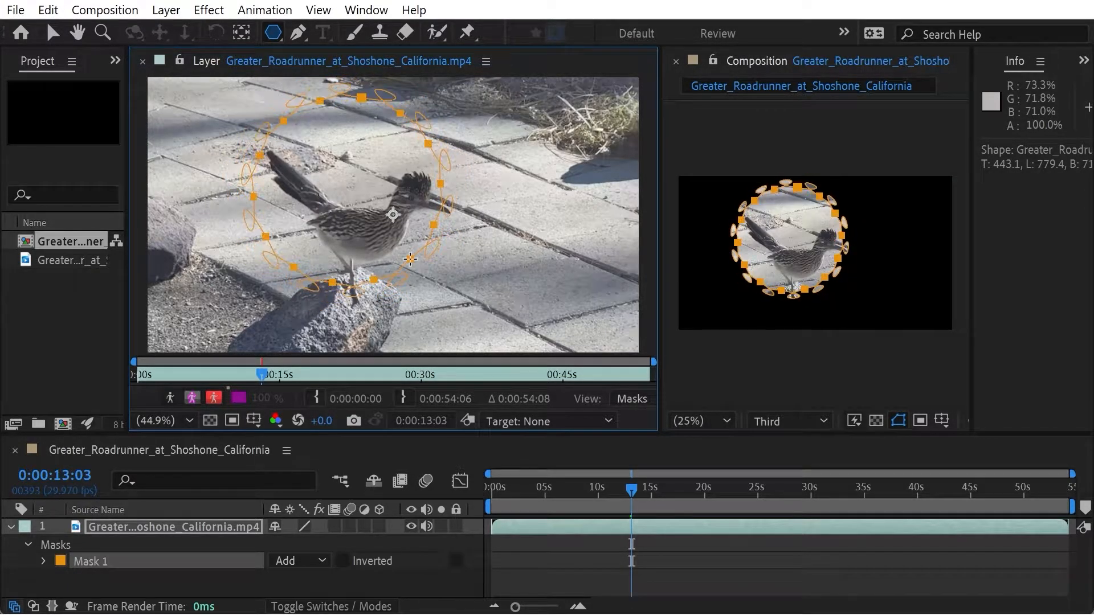
key(Down)
key(Down)
key(Down)
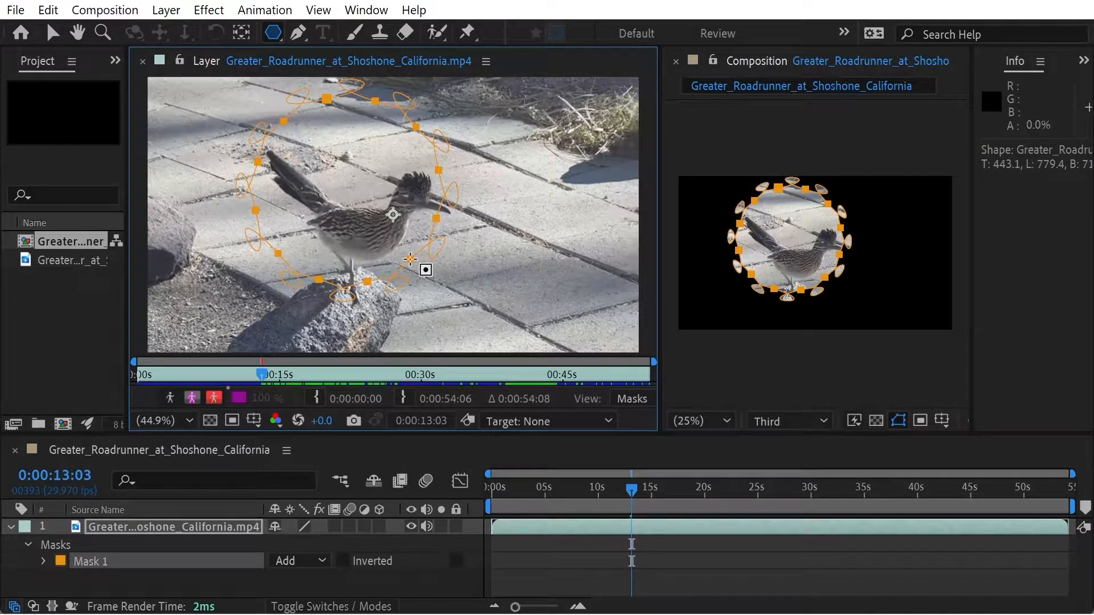
key(ctrl+z)
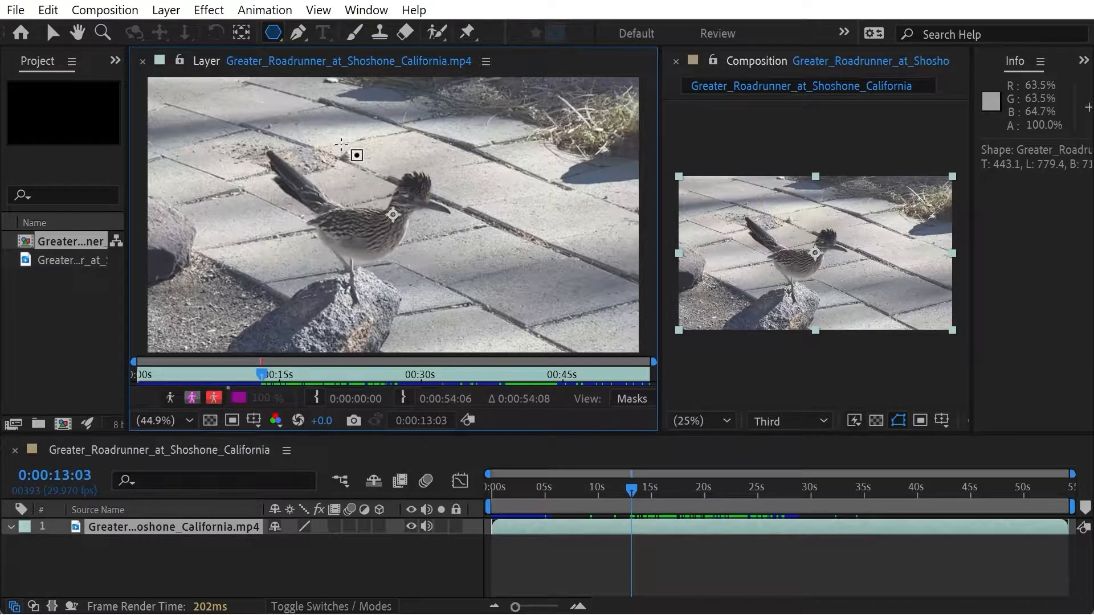
Step: Draw a trial looped polygon mask over the roadrunner's tail and body and undo it
drag(318, 197, 372, 248)
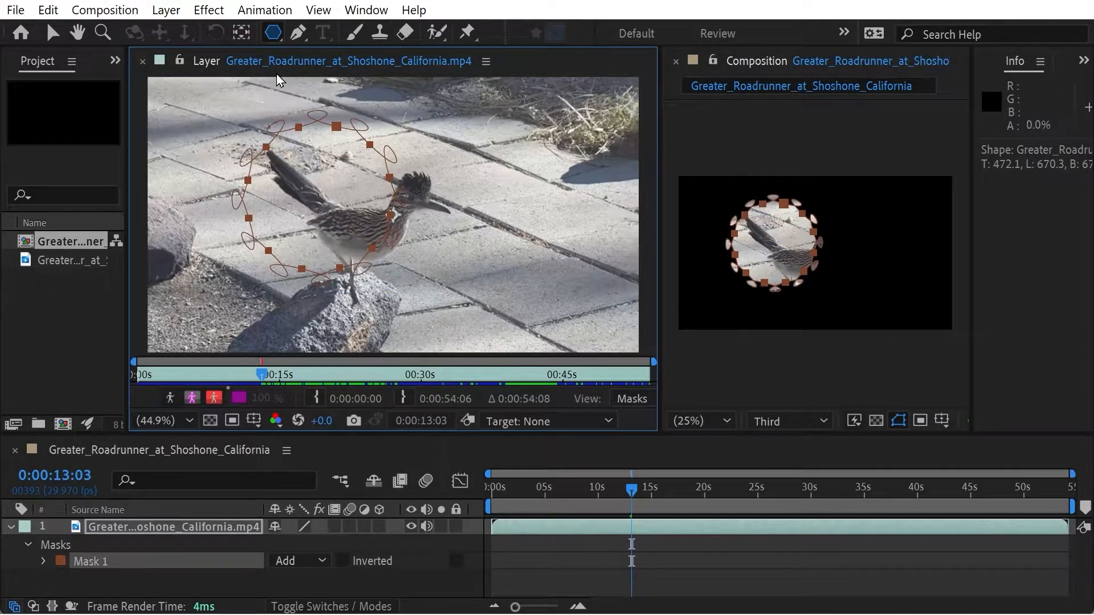
key(ctrl+z)
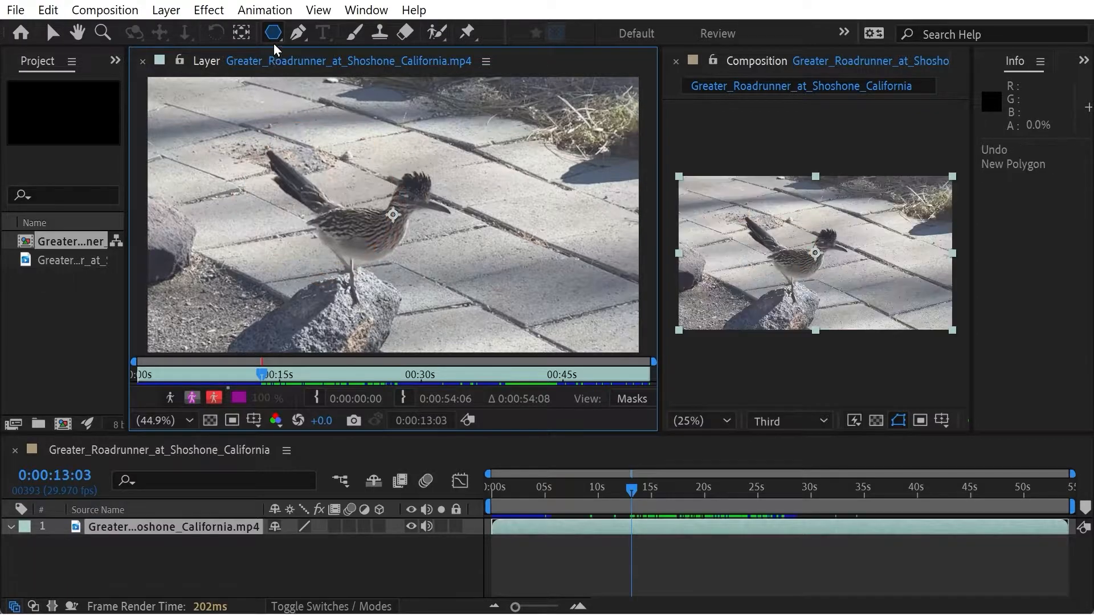
Step: Reset the polygon shape by adding a default five-sided mask that fills the layer's height, and delete that mask
double_click(272, 32)
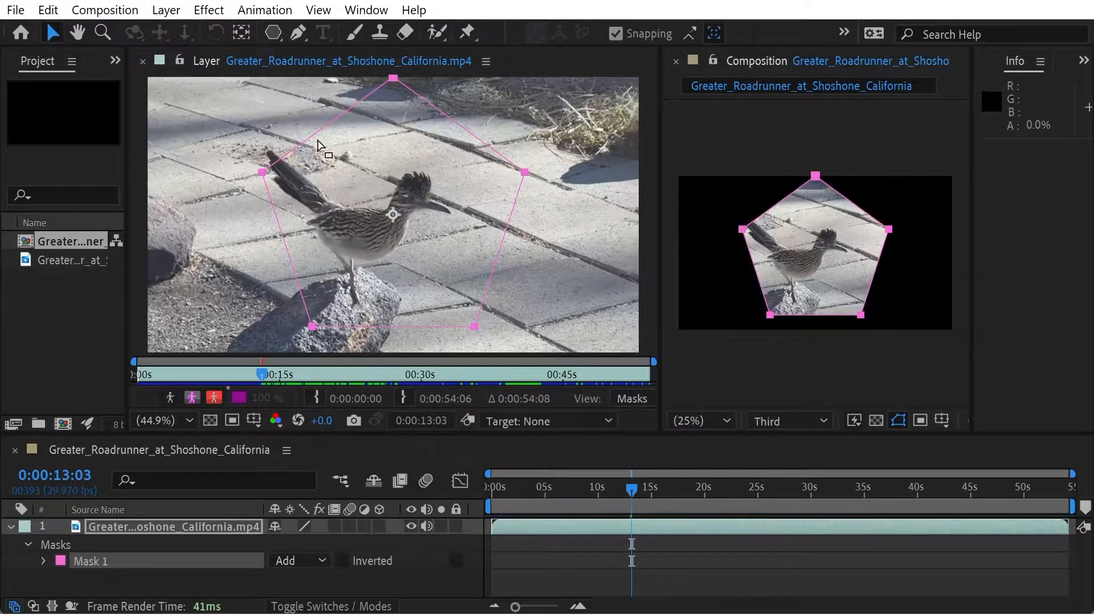
click(355, 197)
key(Delete)
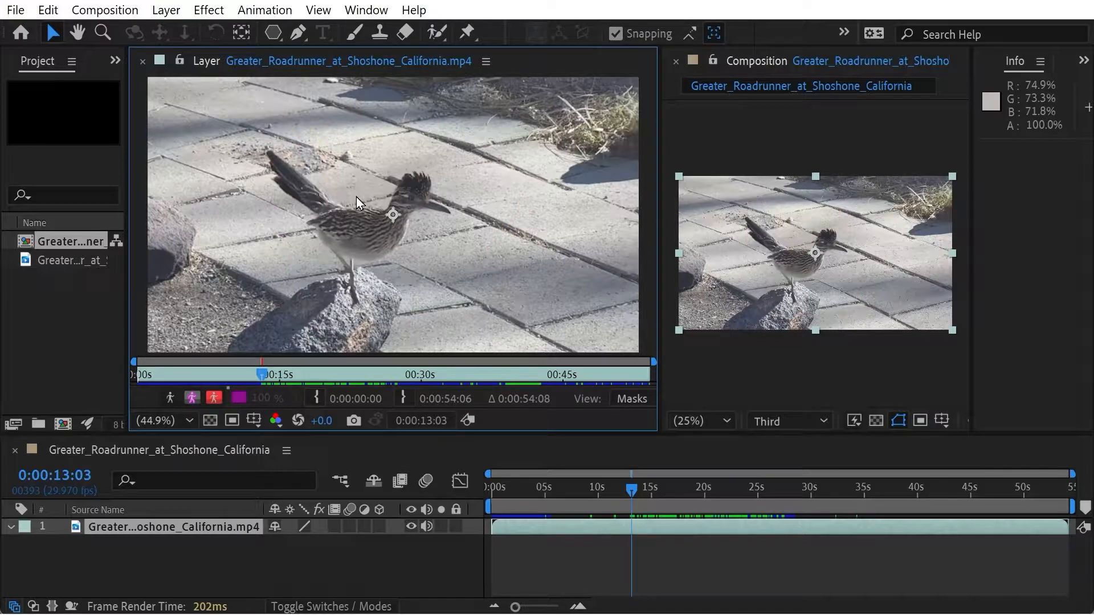
Step: Draw a polygon mask around the roadrunner, reduce it to three sides and raise its outer roundness
key(q)
mouse_move(346, 194)
mouse_down()
mouse_move(388, 246)
mouse_move(464, 272)
mouse_move(460, 257)
mouse_move(444, 261)
mouse_move(455, 266)
mouse_up()
key(Down)
key(Down)
key(Right)
key(Right)
key(Right)
key(Right)
key(Right)
key(Right)
key(Right)
key(Right)
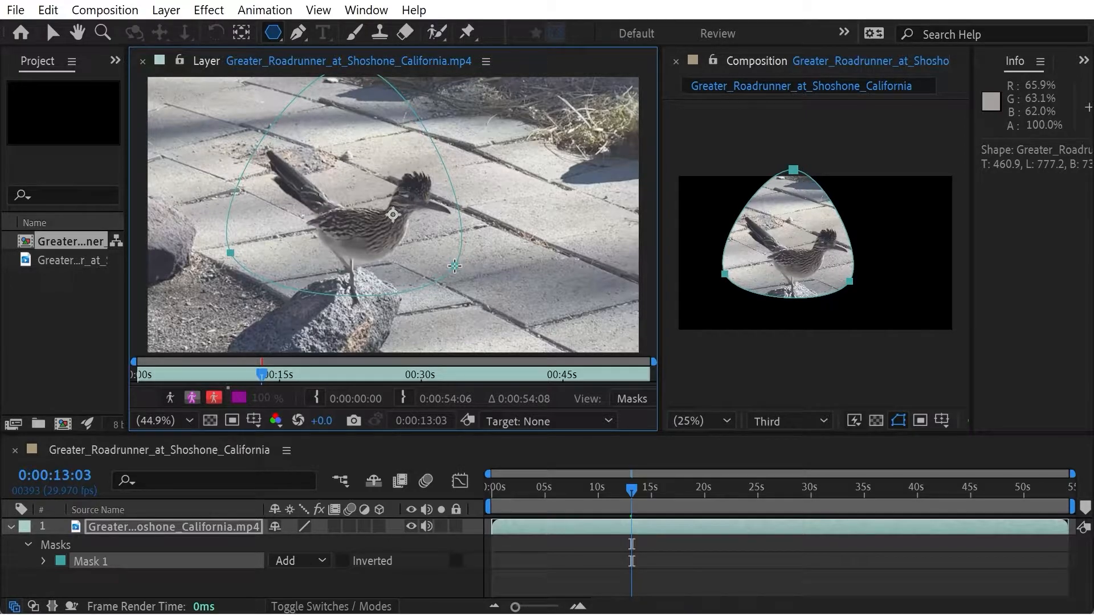
Step: Lower the triangular mask's outer roundness slightly and shift the mask downward over the roadrunner
key(Left)
key(Left)
key(Left)
key(Left)
key(Left)
key(Left)
drag(454, 266, 454, 266)
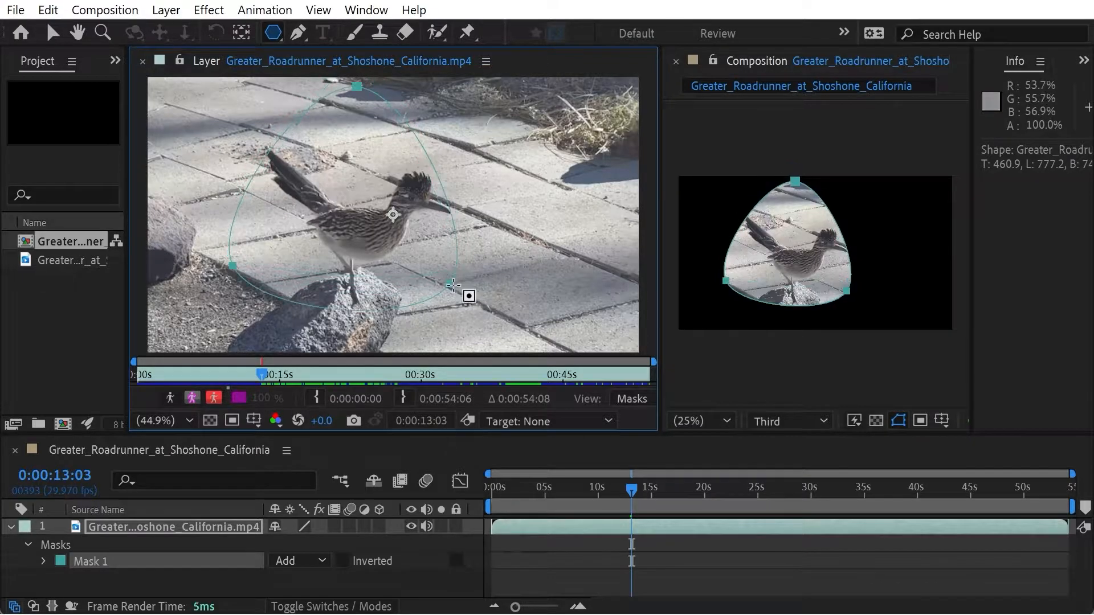
Step: Draw a star mask centred on the roadrunner's body and vary its number of points, ending with three
drag(349, 223, 403, 311)
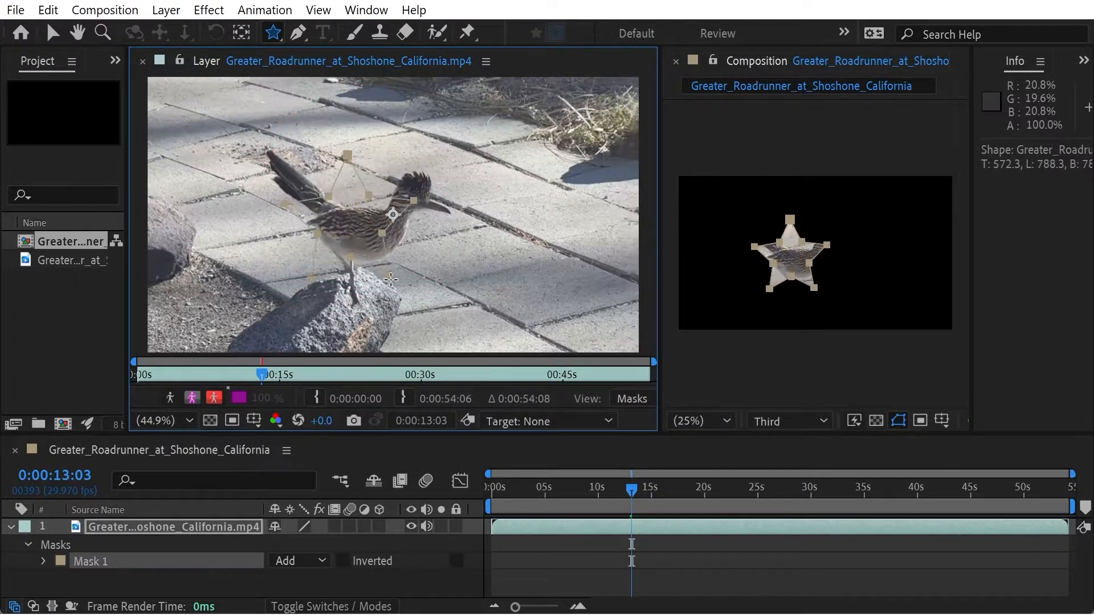
key(Up)
key(Up)
key(Up)
key(Down)
key(Down)
key(Down)
key(Down)
key(Down)
key(Up)
key(Down)
key(Up)
key(Down)
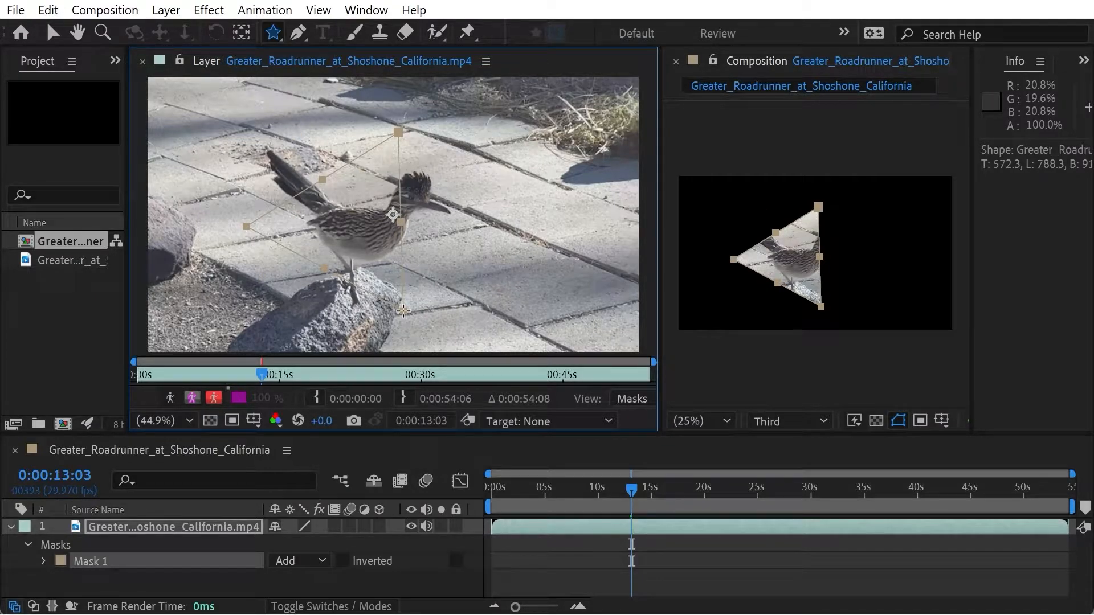
Step: Vary the three-point star mask's outer roundness, ending with rounded points
key(Right)
drag(403, 310, 402, 311)
key(Left)
key(Right)
key(Left)
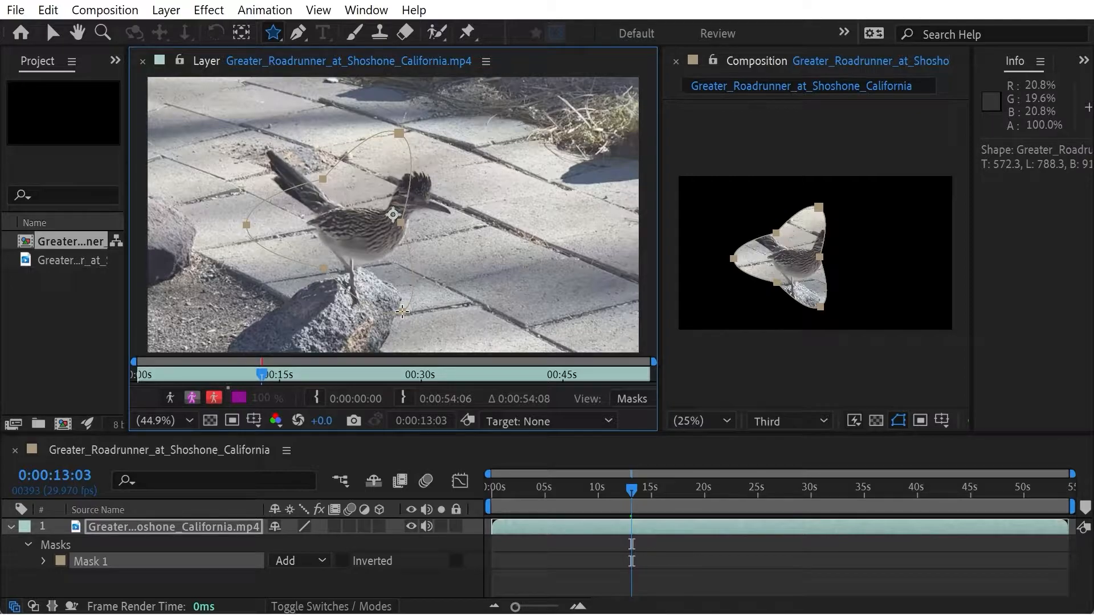
Step: Raise and lower the inner roundness of the three-point star mask, ending with it raised
key(Page_Up)
key(Page_Up)
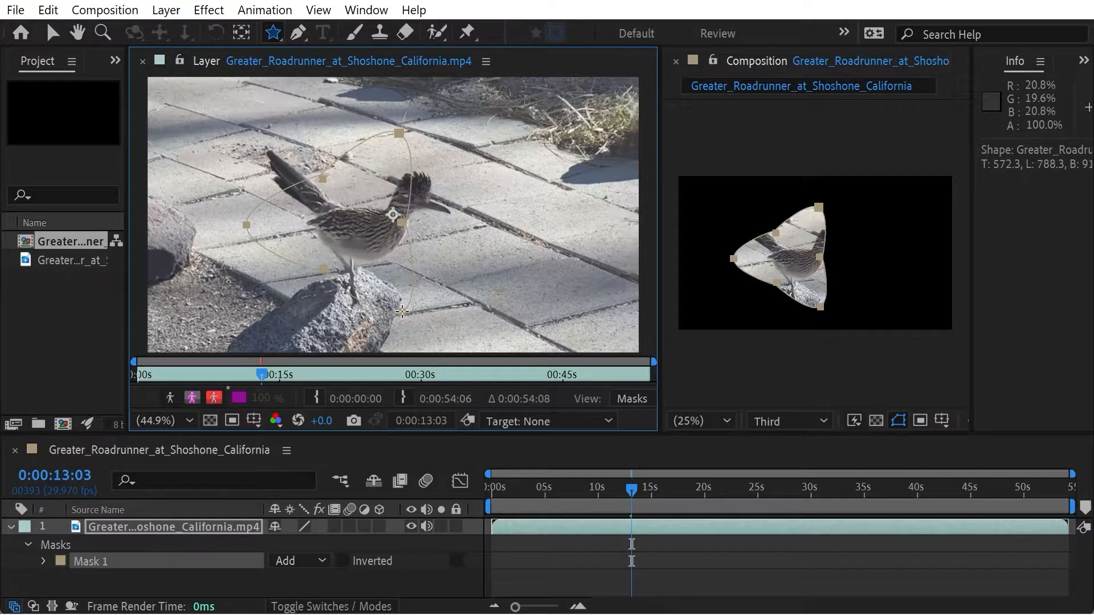
key(Page_Down)
key(Page_Down)
key(Page_Down)
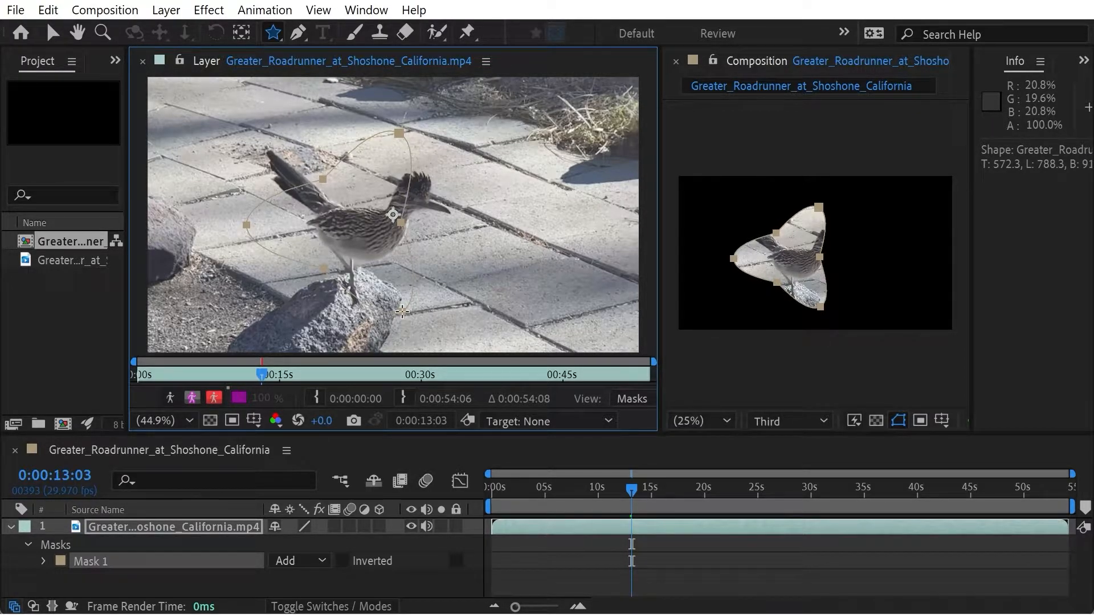
key(Page_Up)
key(Page_Up)
key(Page_Up)
key(Page_Up)
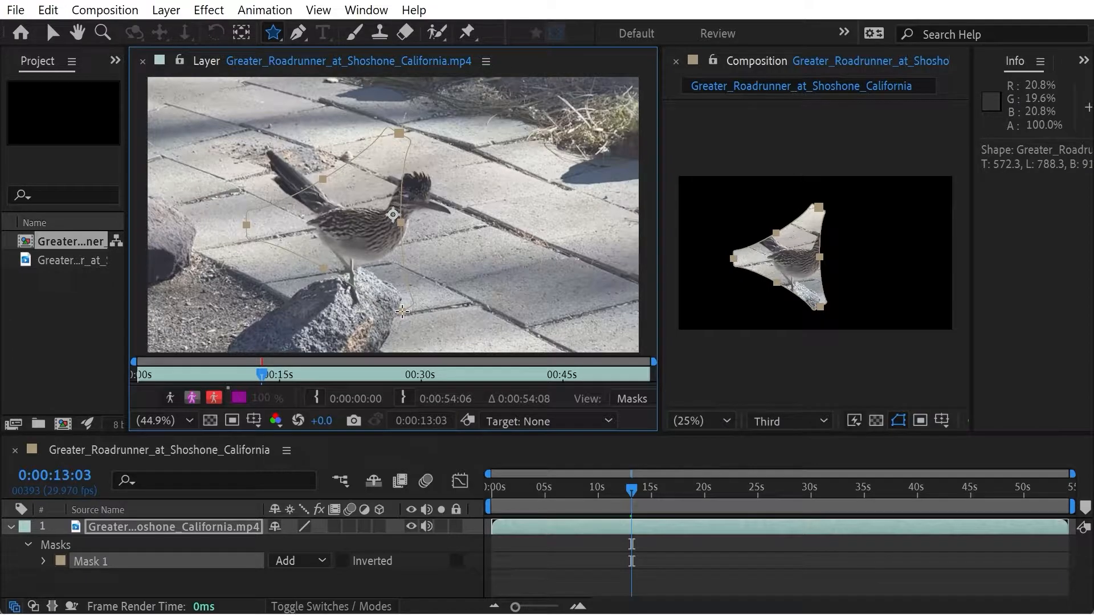
Step: Raise the star mask's outer roundness until its curves stretch into a large triangle with three teardrop cutouts, and undo the mask
key(Right)
key(Right)
key(Right)
key(Right)
key(Right)
key(Right)
key(Right)
key(Right)
key(Right)
key(Right)
key(Right)
key(Right)
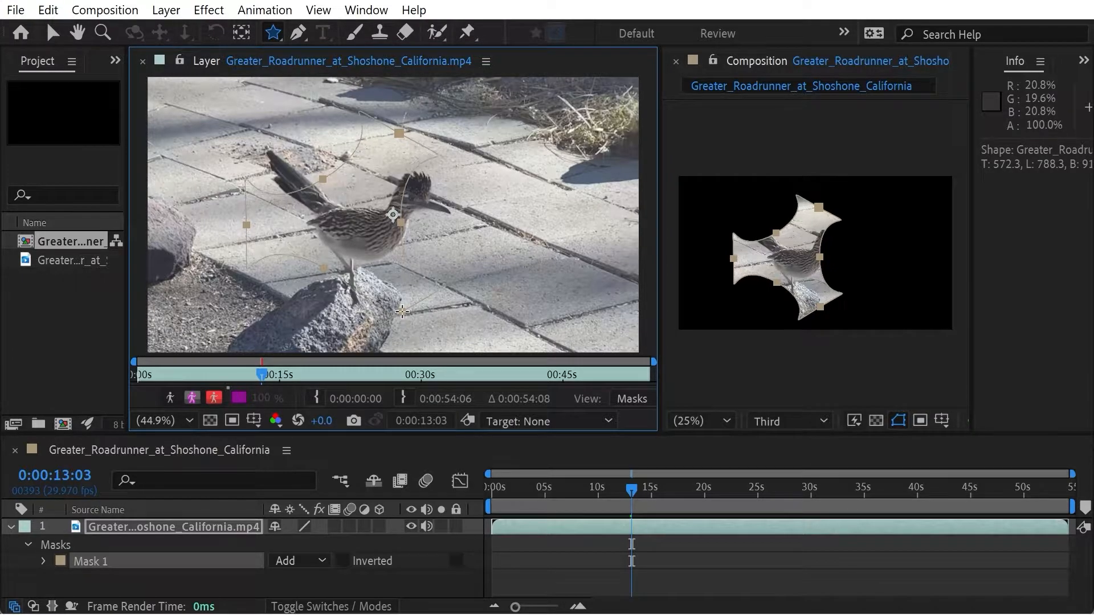
key(Right)
key(Right)
key(Right)
key(Right)
key(Right)
key(Right)
key(Right)
key(Right)
key(Right)
key(Right)
key(Right)
key(Right)
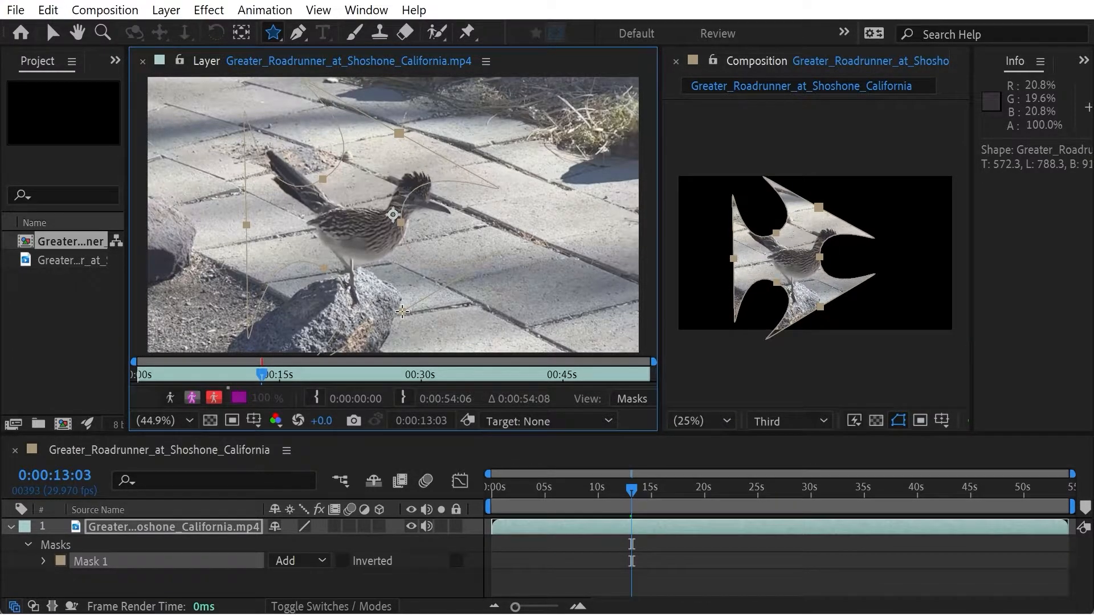
key(Right)
key(Right)
key(Right)
key(Right)
key(Right)
key(Right)
key(Right)
key(Right)
key(Right)
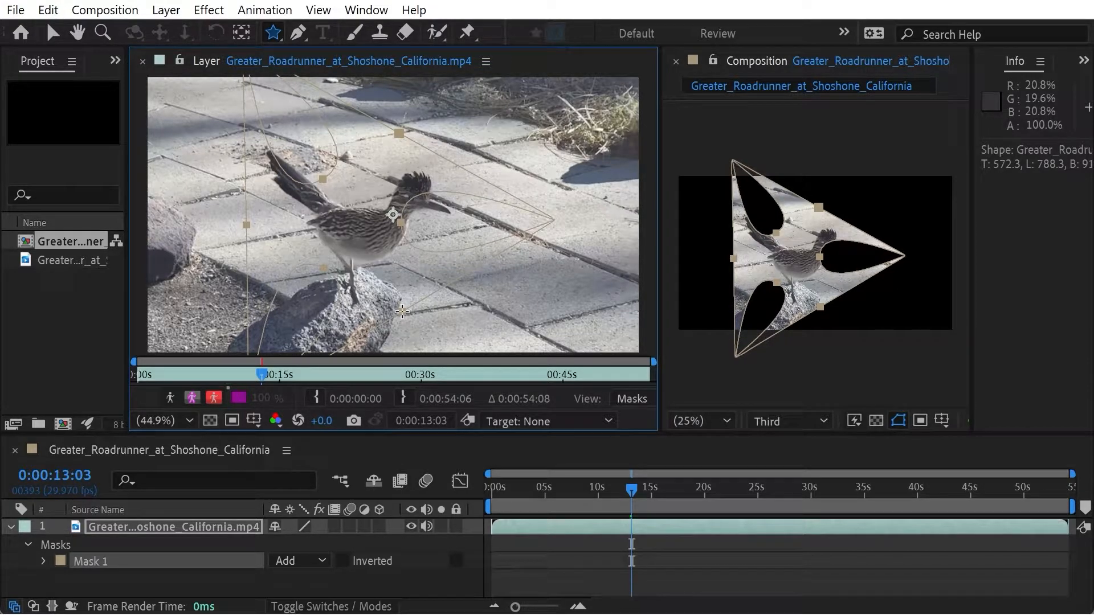
key(ctrl+z)
Step: Draw another star mask over the roadrunner and adjust its number of points
drag(358, 191, 401, 265)
key(Down)
key(Down)
key(Up)
Step: Raise the new star mask's inner roundness and lower it partway again
key(Page_Up)
key(Page_Up)
key(Page_Up)
key(Page_Up)
key(Page_Up)
key(Page_Up)
key(Page_Up)
key(Page_Up)
key(Page_Up)
key(Page_Up)
key(Page_Down)
key(Page_Down)
key(Page_Down)
key(Page_Down)
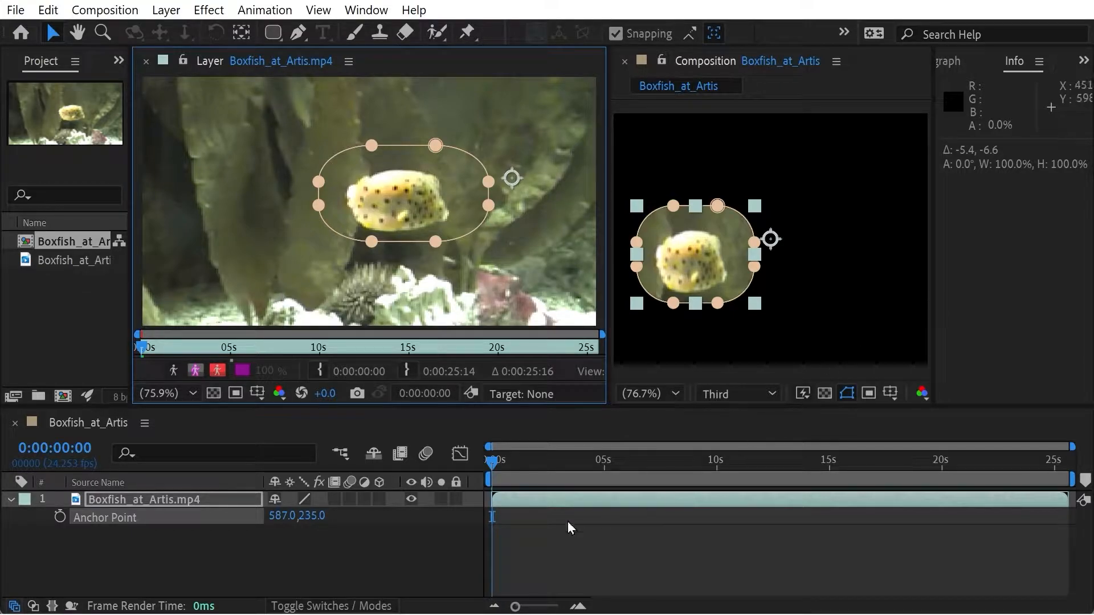
Step: Reveal the boxfish layer's mask path, and twice enter and leave Free Transform for the whole of Mask 1
key(m)
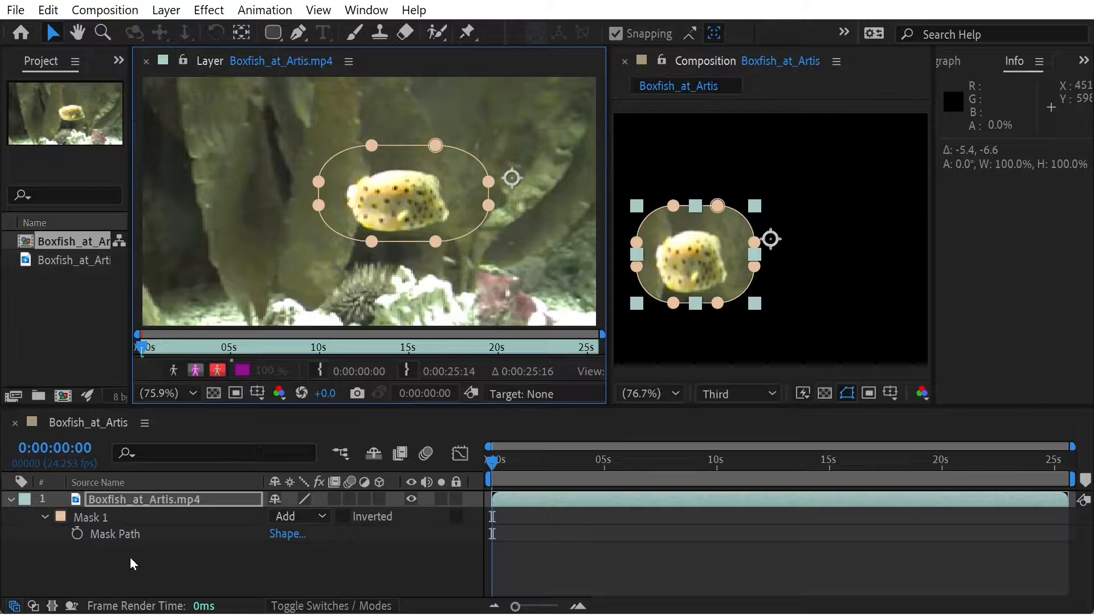
click(89, 518)
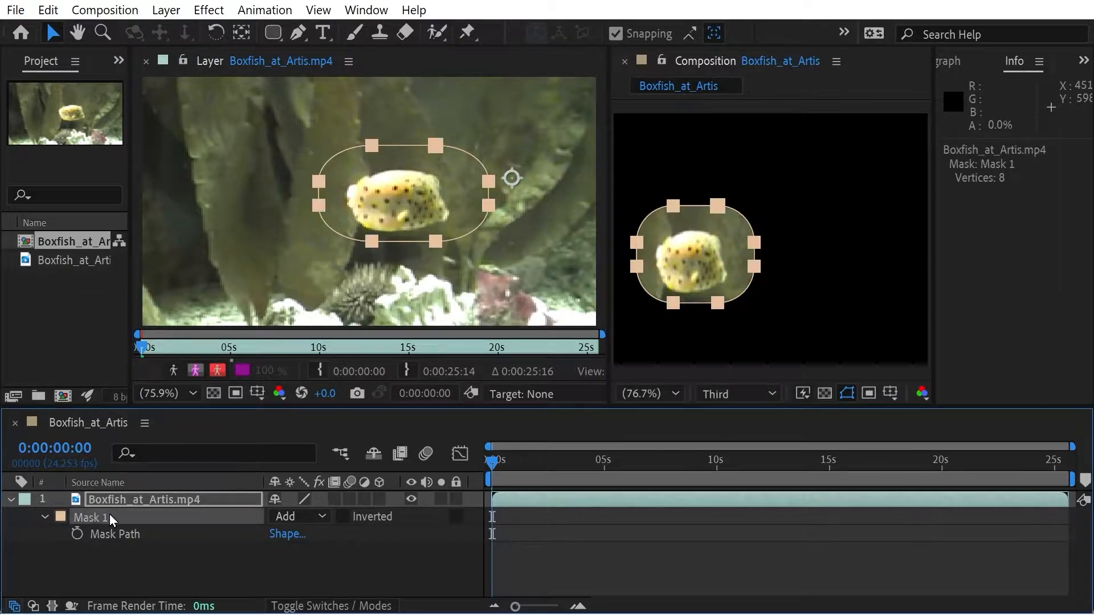
key(ctrl+t)
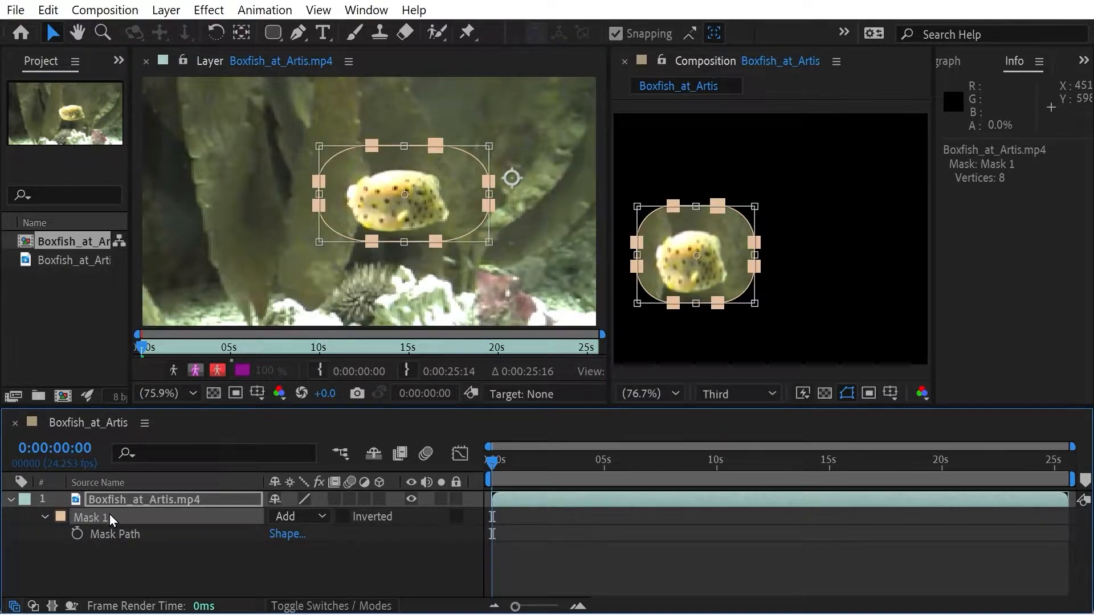
key(Return)
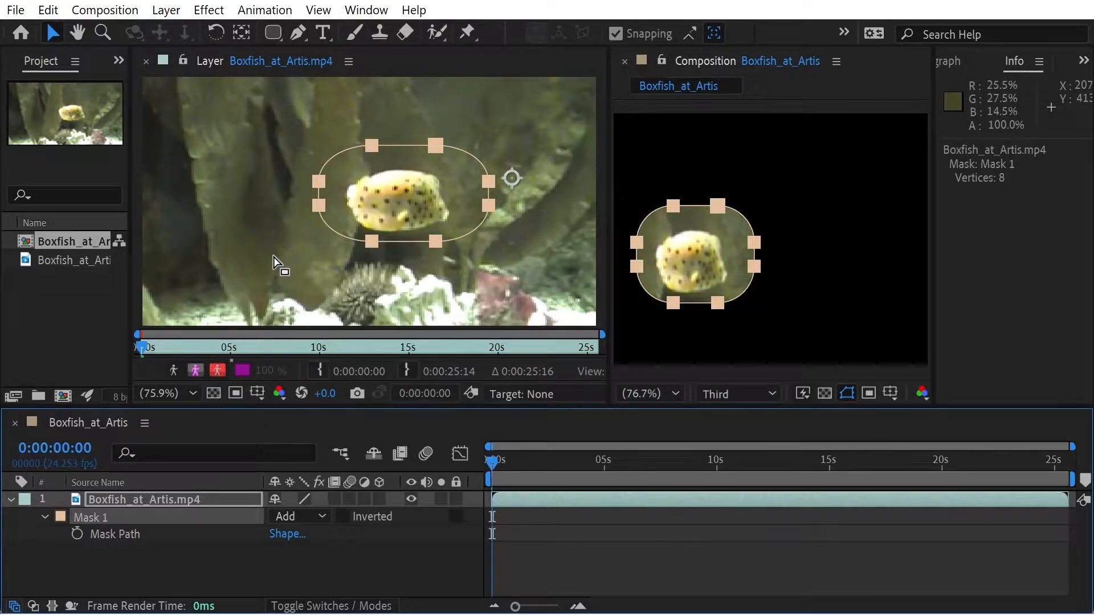
double_click(374, 151)
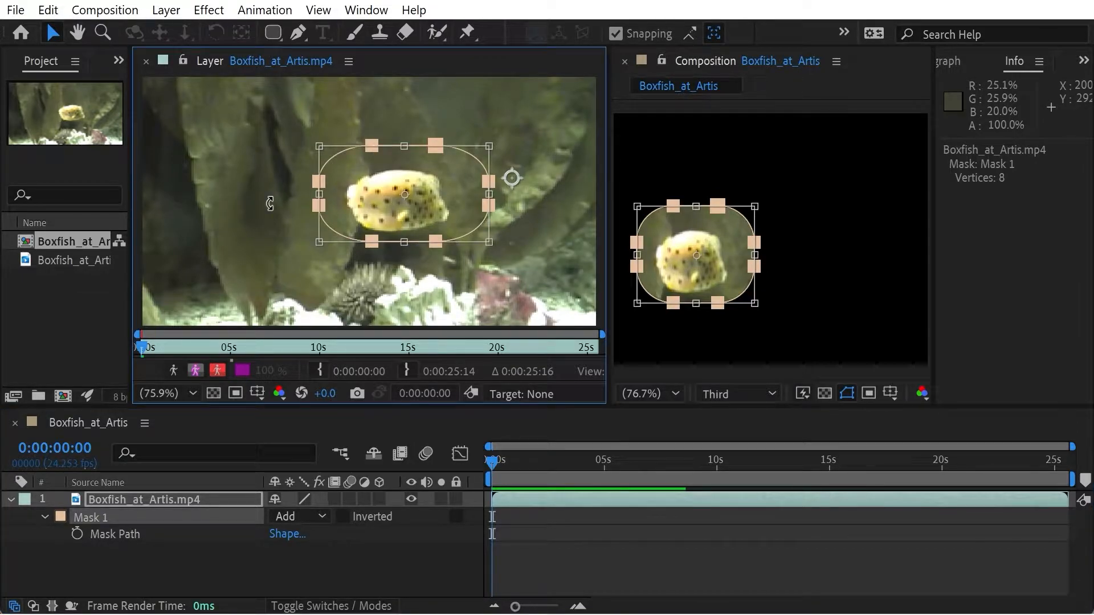
key(Return)
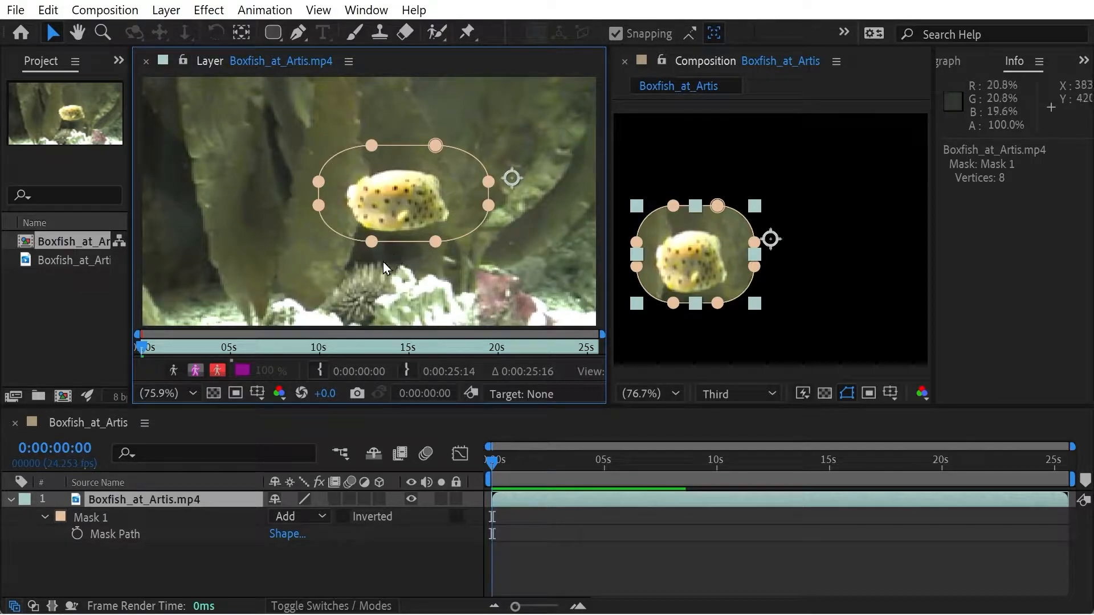
Step: Try to transform only the upper segment of the boxfish mask with Free Transform
click(401, 145)
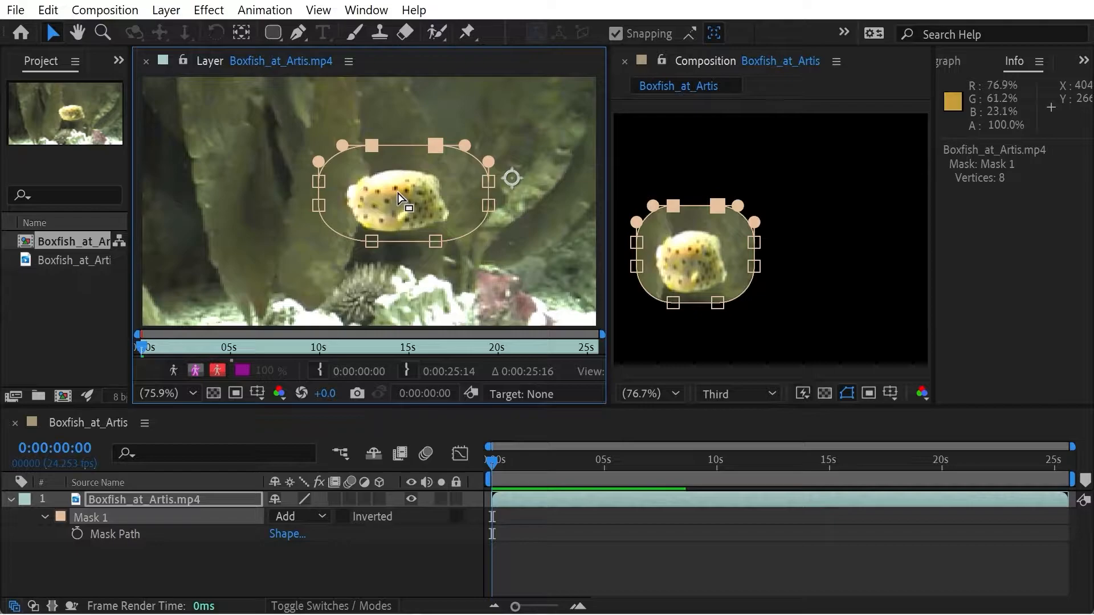
key(ctrl+t)
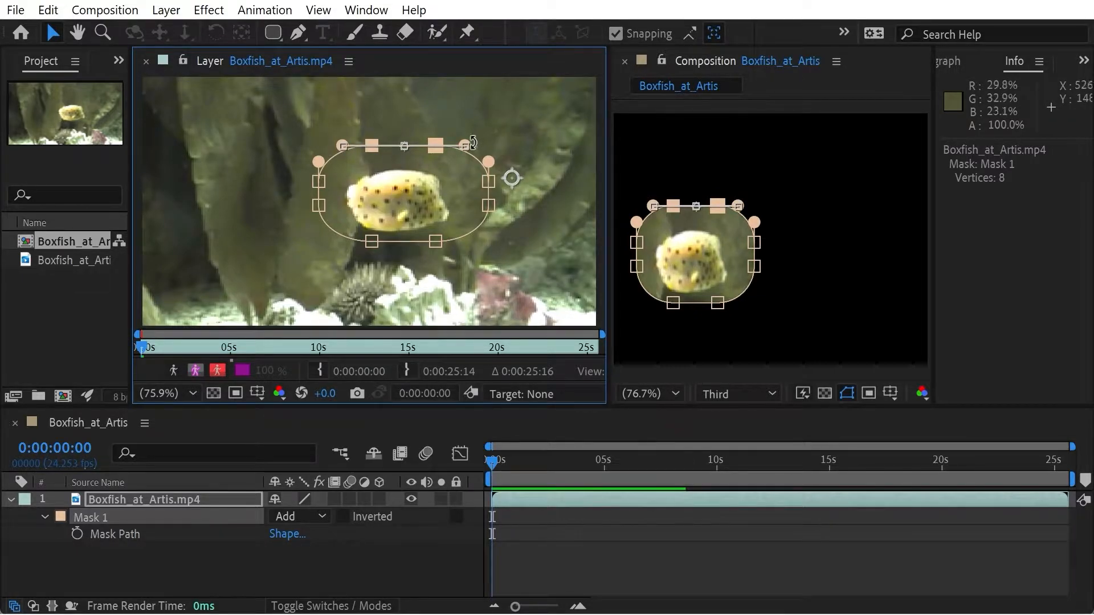
drag(463, 145, 478, 37)
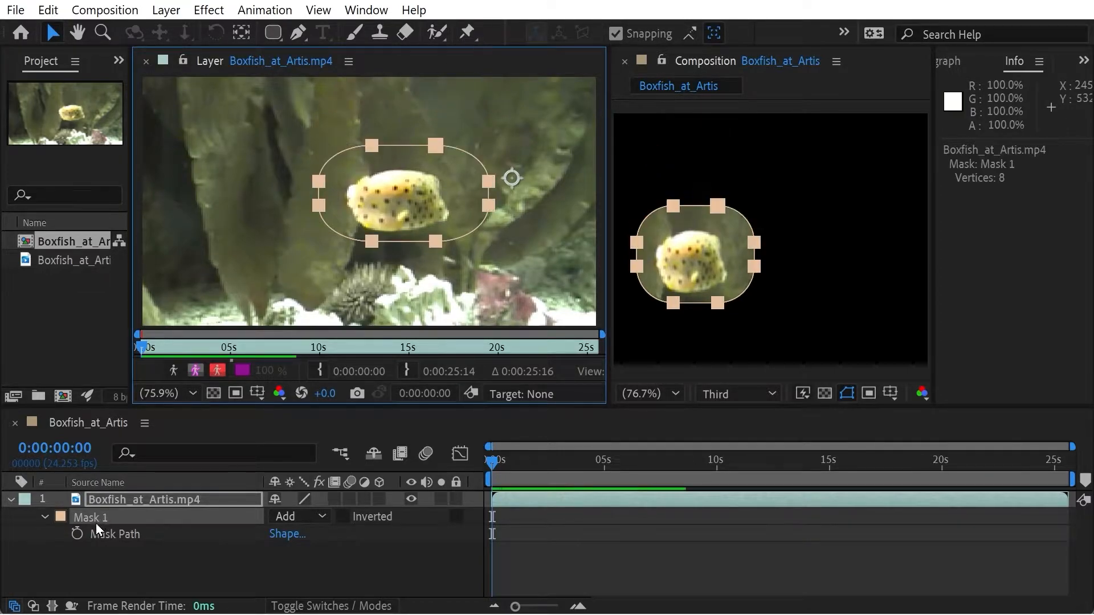
Step: Rotate the whole of Mask 1 by about 24° around an anchor point placed just outside its lower-right corner
key(ctrl+t)
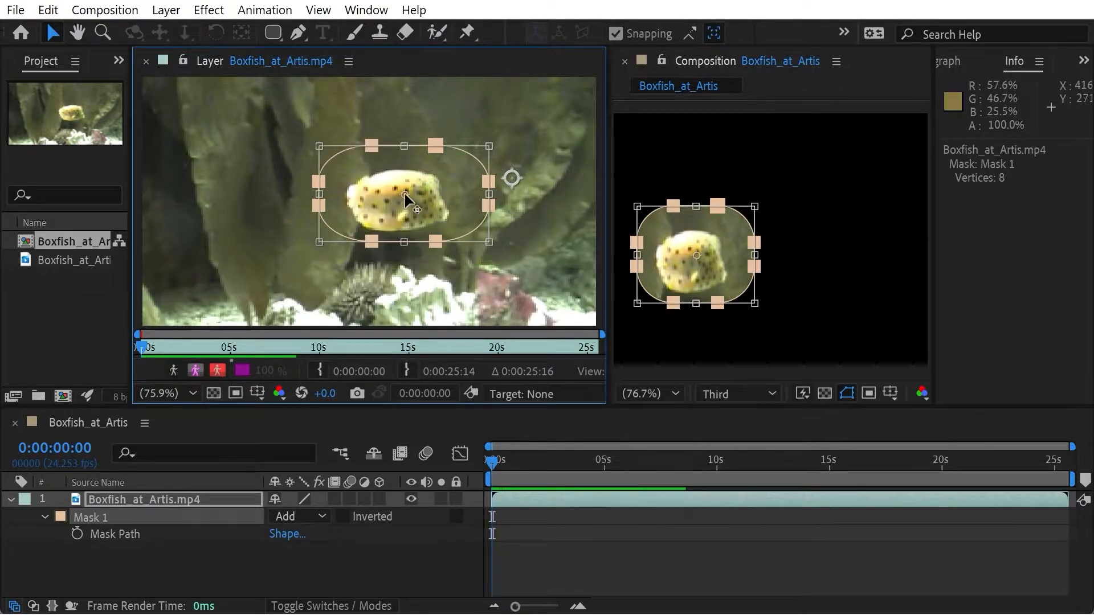
mouse_move(493, 149)
mouse_down()
mouse_move(455, 121)
mouse_move(520, 231)
mouse_move(503, 176)
mouse_move(420, 122)
mouse_move(535, 172)
mouse_move(505, 162)
mouse_up()
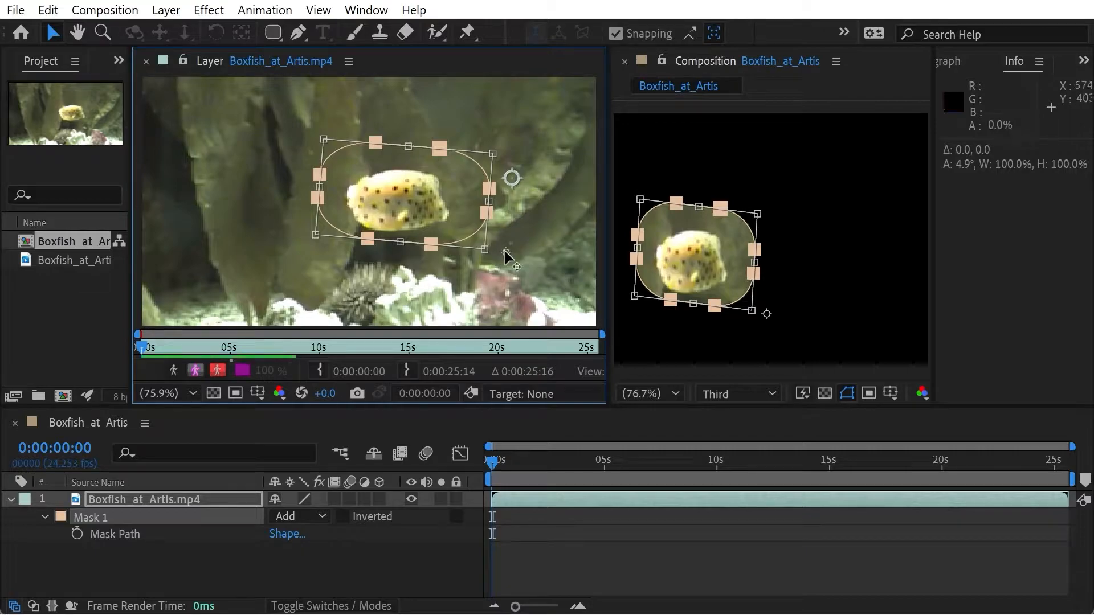
drag(316, 131, 379, 183)
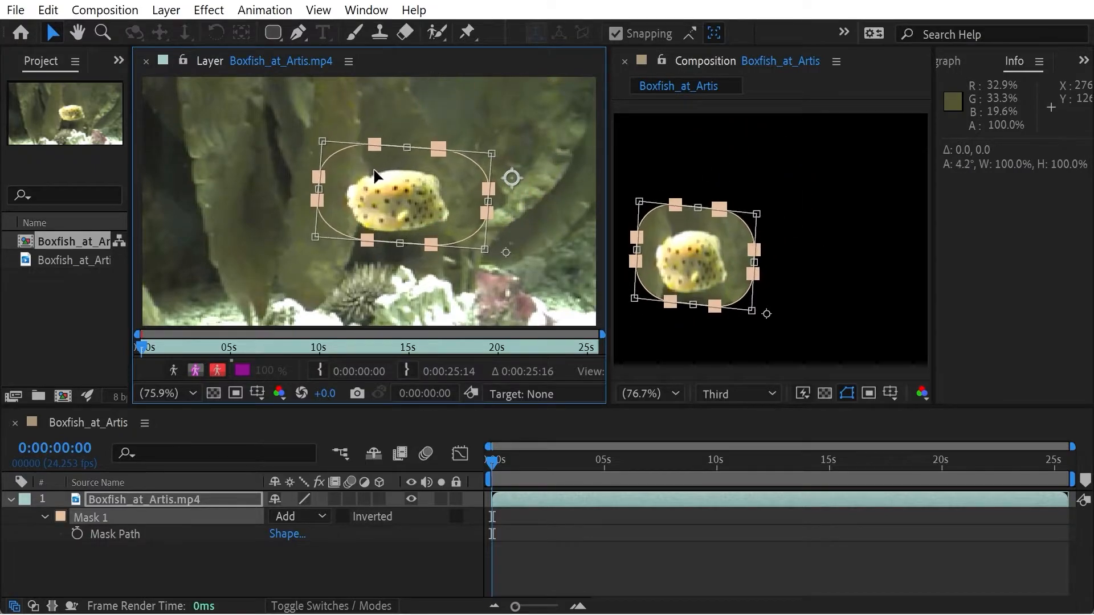
drag(319, 136, 397, 115)
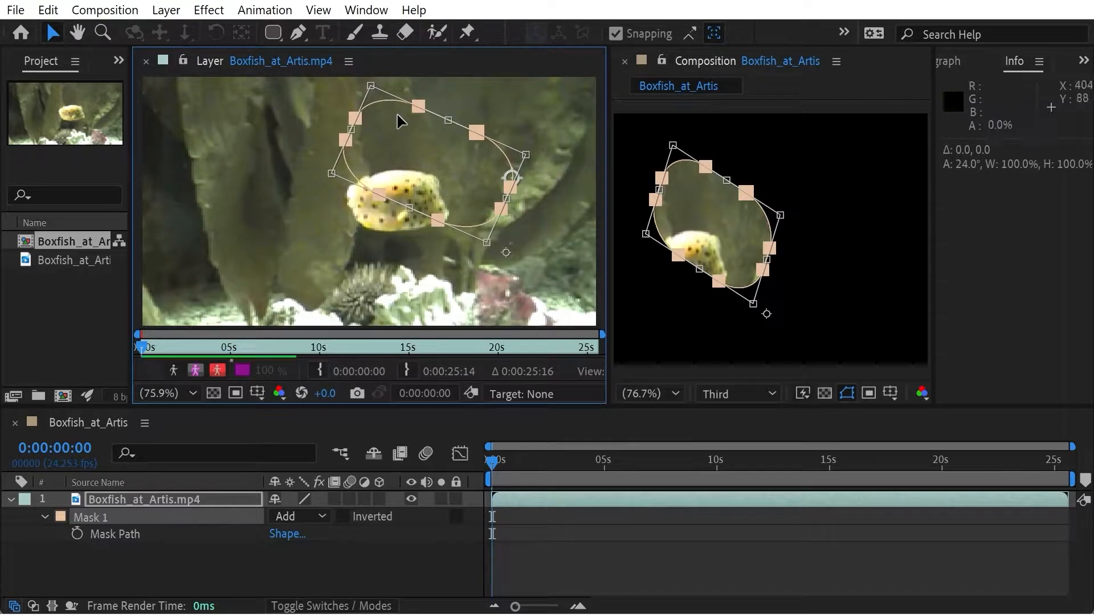
key(Return)
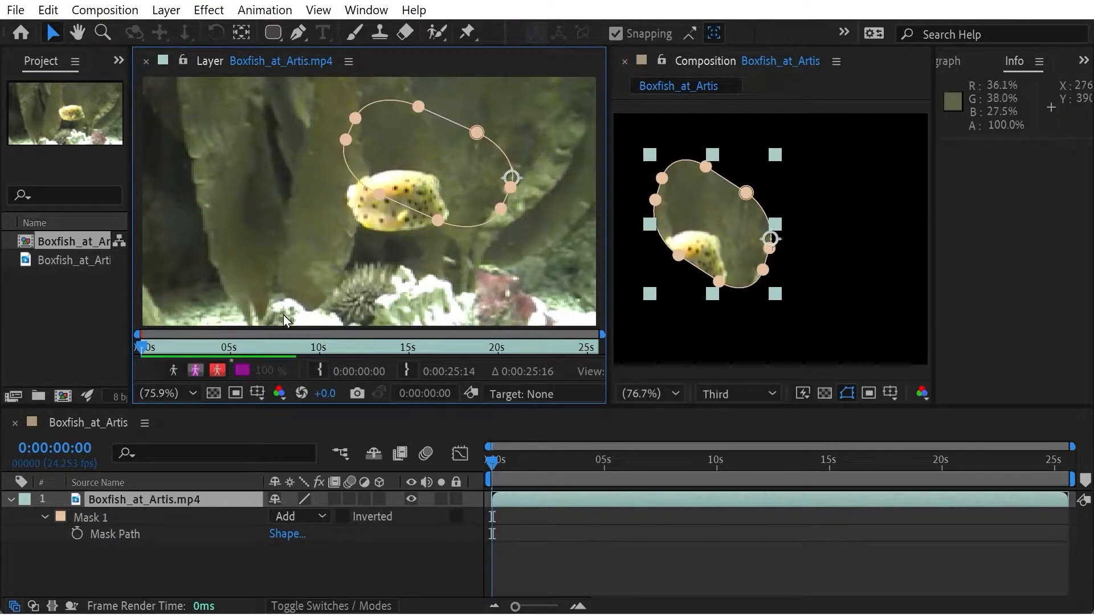
Step: Free-transform Mask 1 to about 45% width and 59% height from its lower-left corner, and move its anchor point onto the boxfish
click(110, 512)
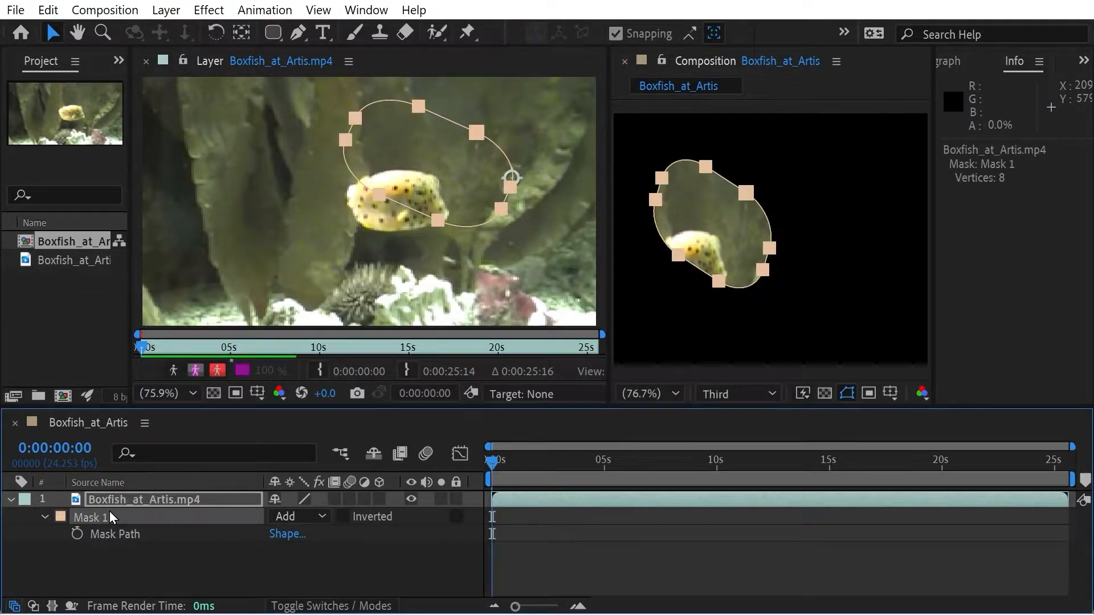
key(ctrl+t)
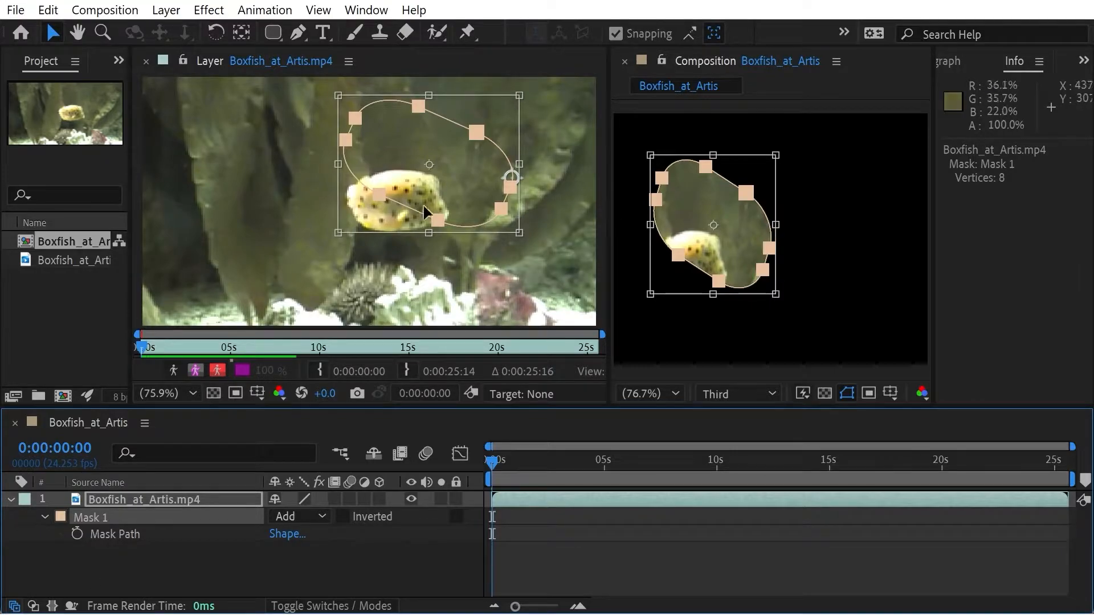
drag(338, 232, 318, 278)
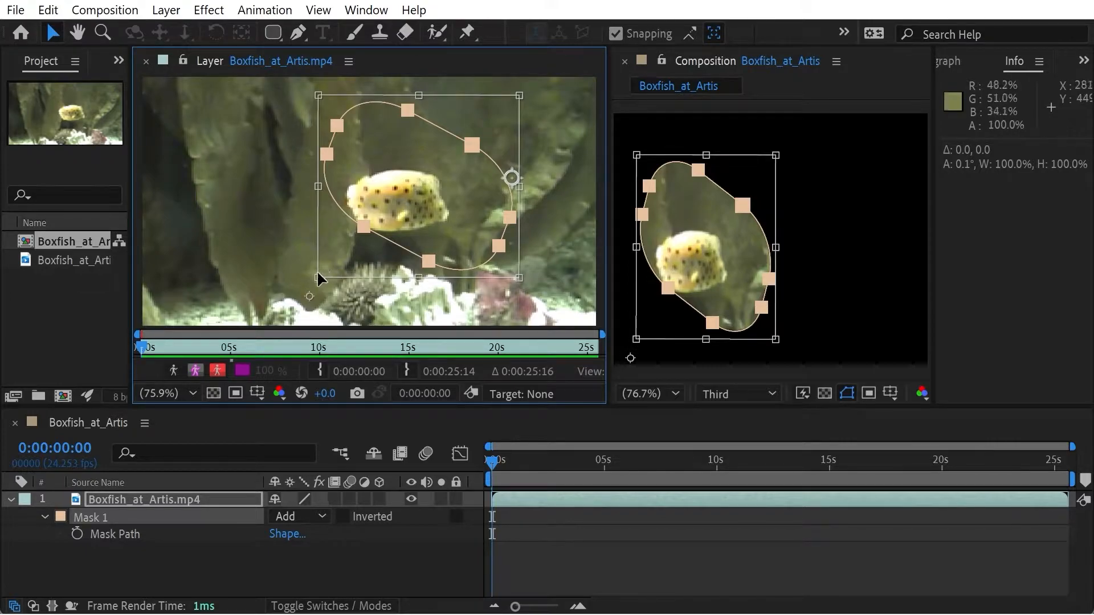
drag(317, 279, 426, 200)
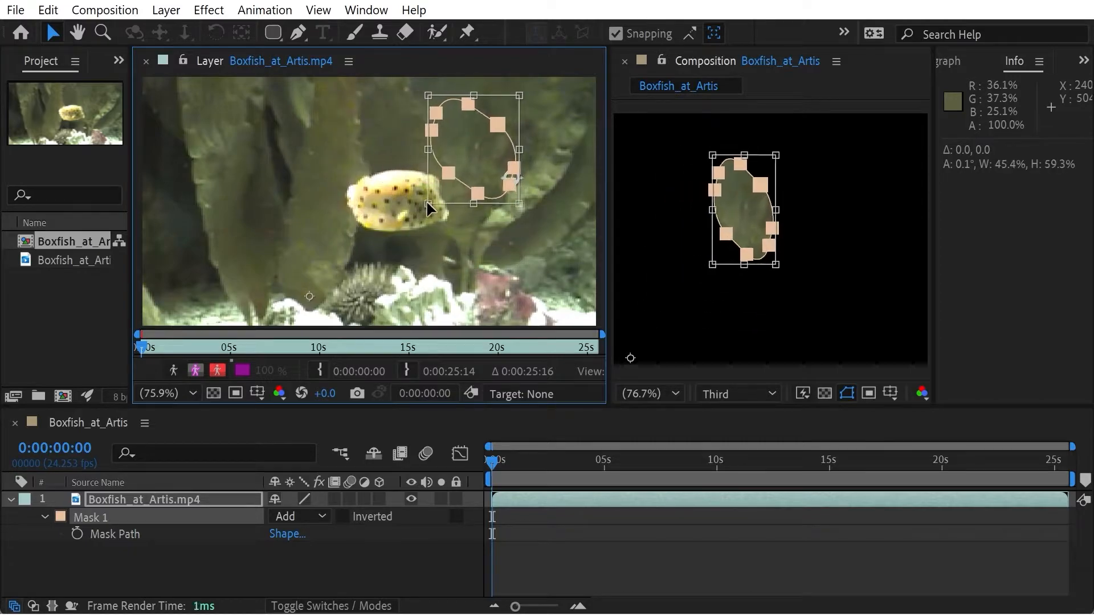
drag(310, 297, 410, 209)
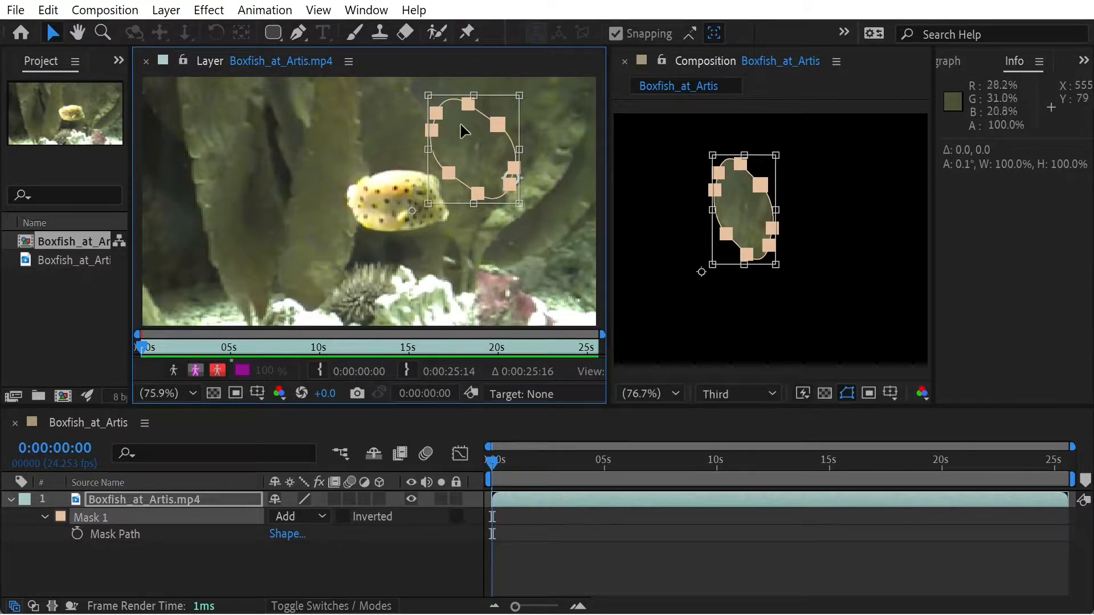
Step: Free-transform the boxfish layer's Mask 1 by its upper-left corner, extending it outward over the plants
drag(429, 95, 256, 124)
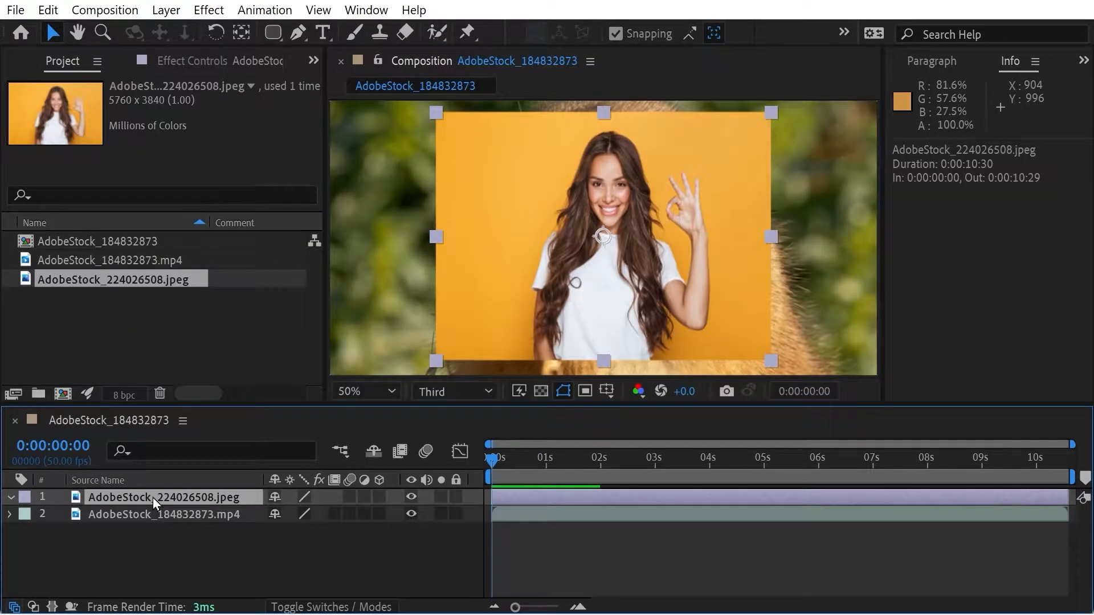
Step: Draw a rounded-rectangle mask around the woman on the AdobeStock_224026508.jpeg layer and reveal all its mask properties
click(269, 33)
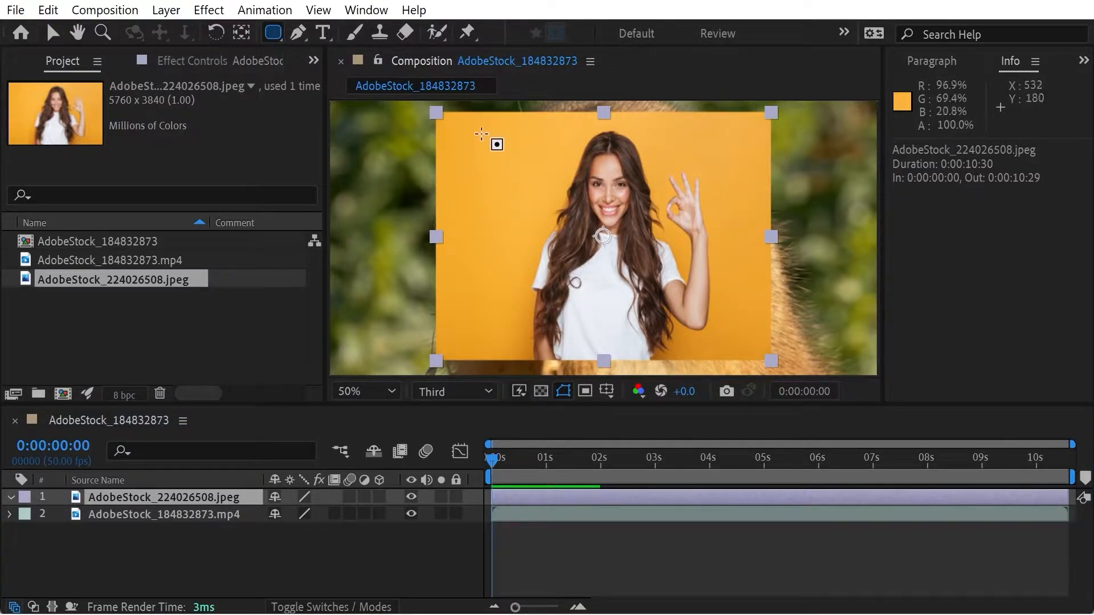
mouse_move(511, 126)
mouse_down()
mouse_move(581, 325)
mouse_move(719, 367)
mouse_move(710, 397)
mouse_move(724, 349)
mouse_up()
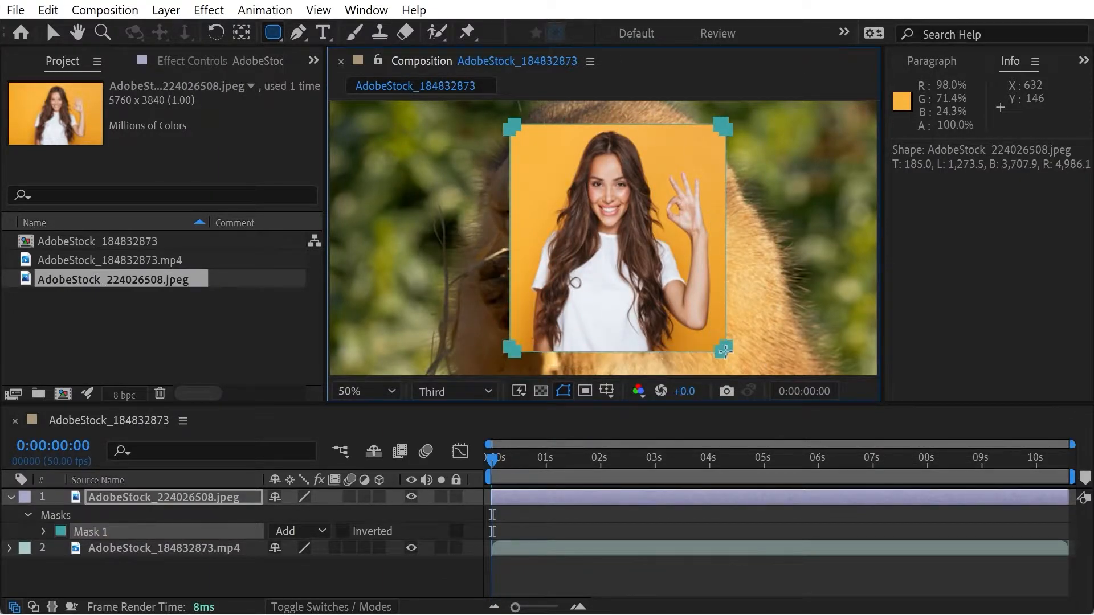
click(115, 536)
key(m)
key(m)
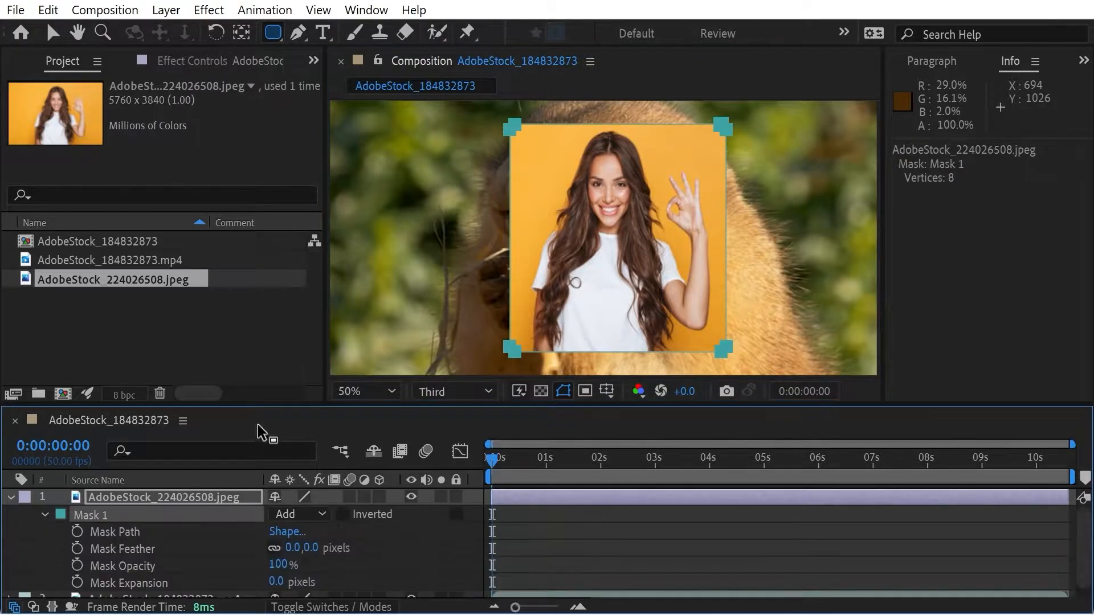
drag(253, 405, 252, 393)
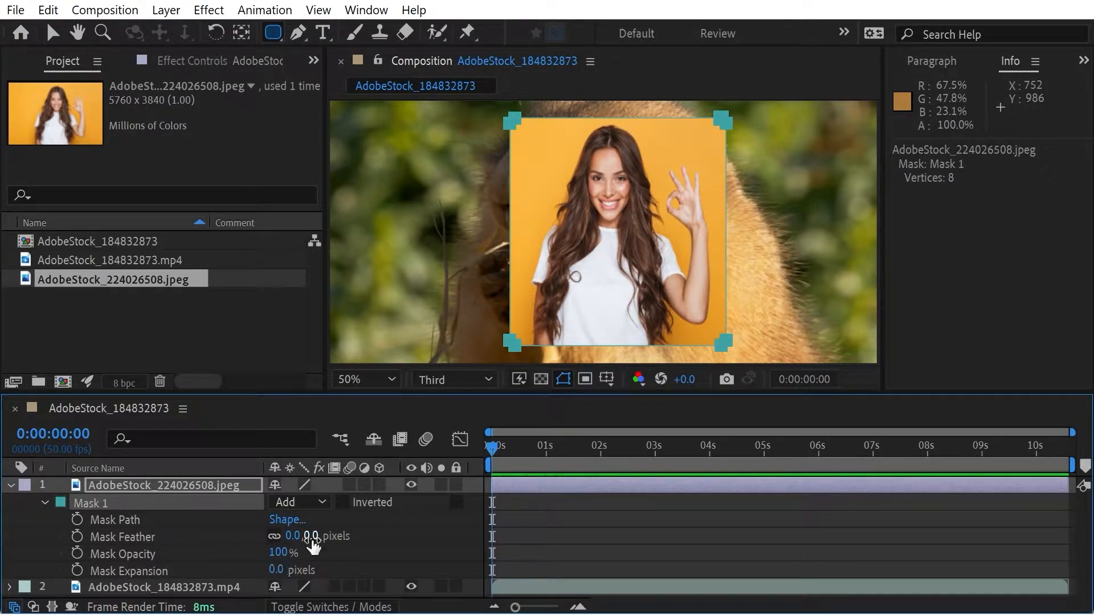
Step: Set Mask 1's feather to 309 pixels and its expansion to 5 pixels
drag(294, 539, 526, 497)
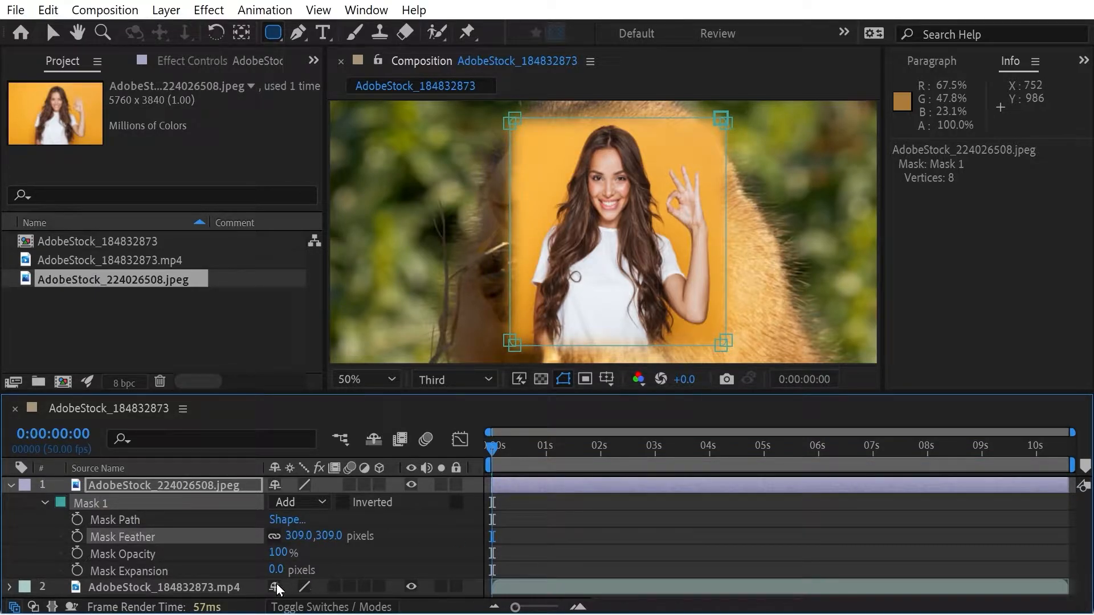
drag(275, 570, 215, 576)
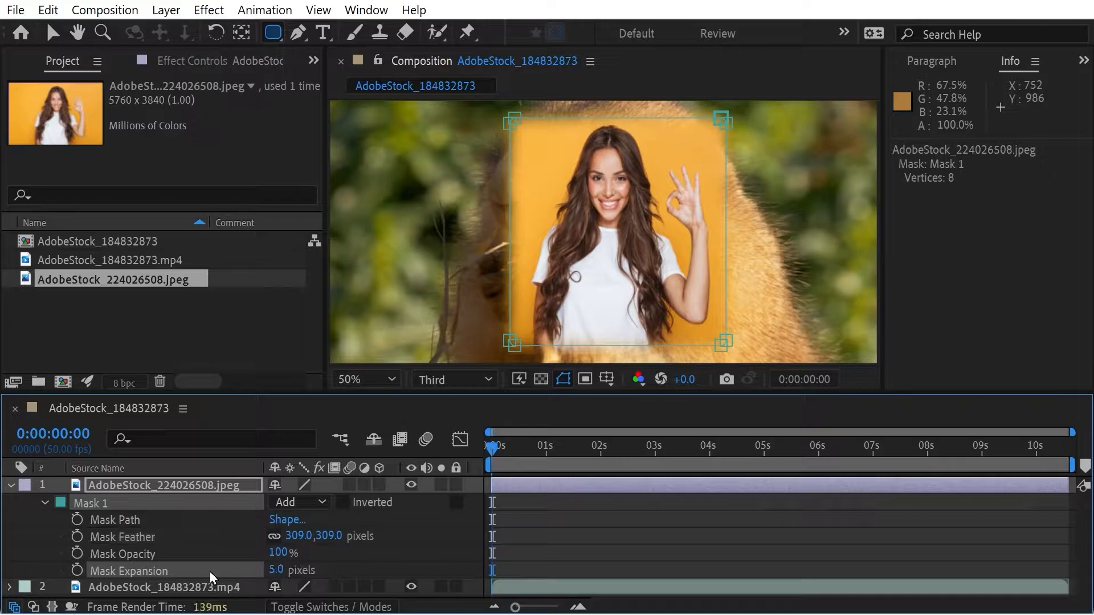
click(192, 552)
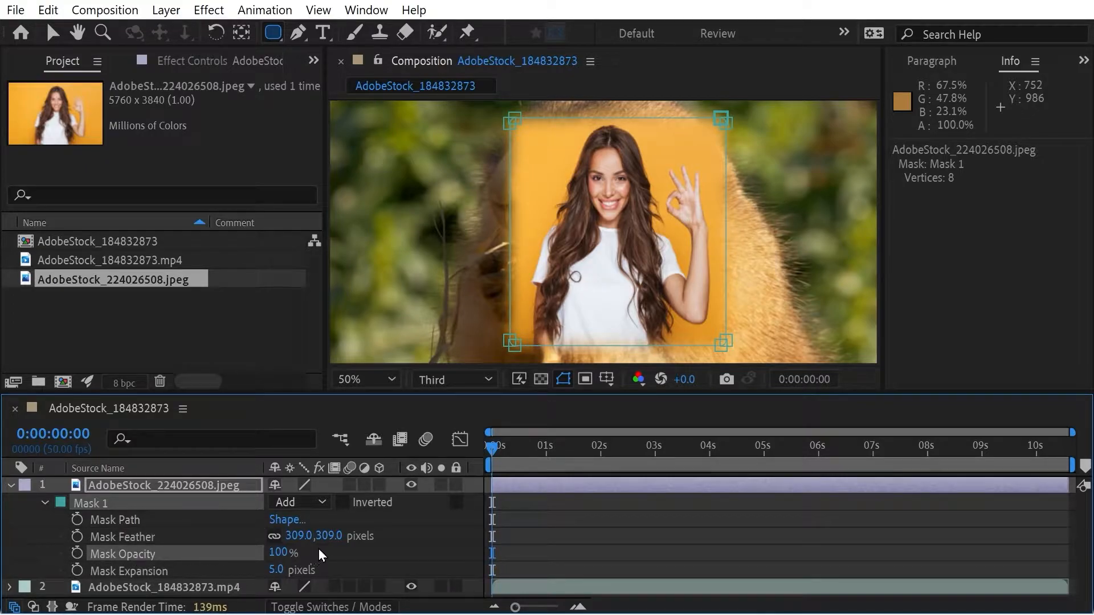
Step: Replace the photo layer's mask with three separate rounded-rectangle masks over the plain background, the woman's face and her elbow
click(127, 505)
key(Delete)
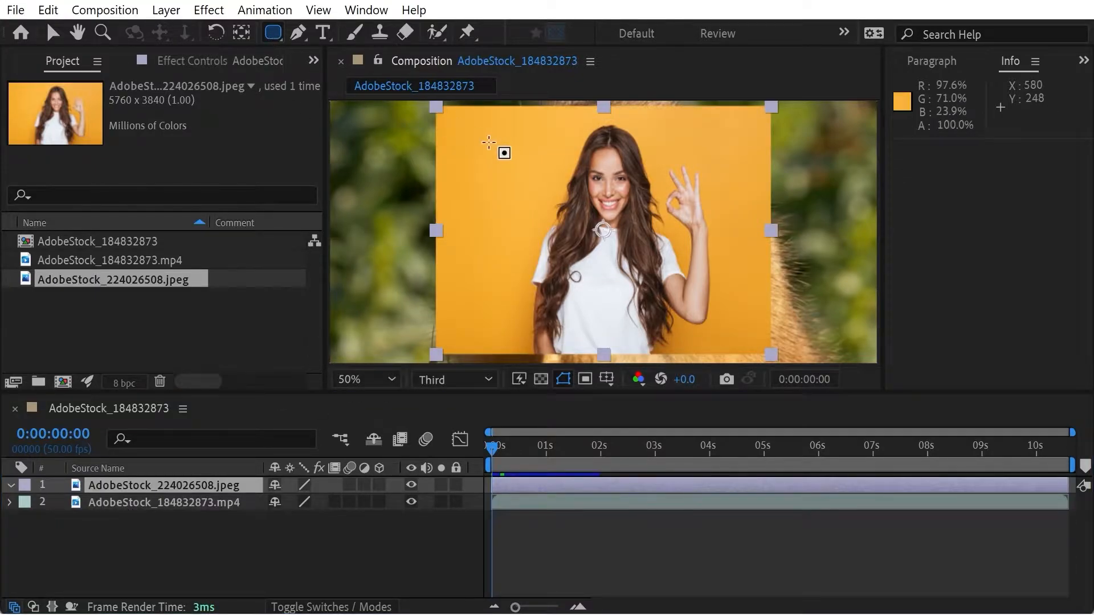
drag(461, 138, 557, 218)
mouse_move(580, 136)
mouse_down()
mouse_move(655, 220)
mouse_move(648, 239)
mouse_move(653, 220)
mouse_up()
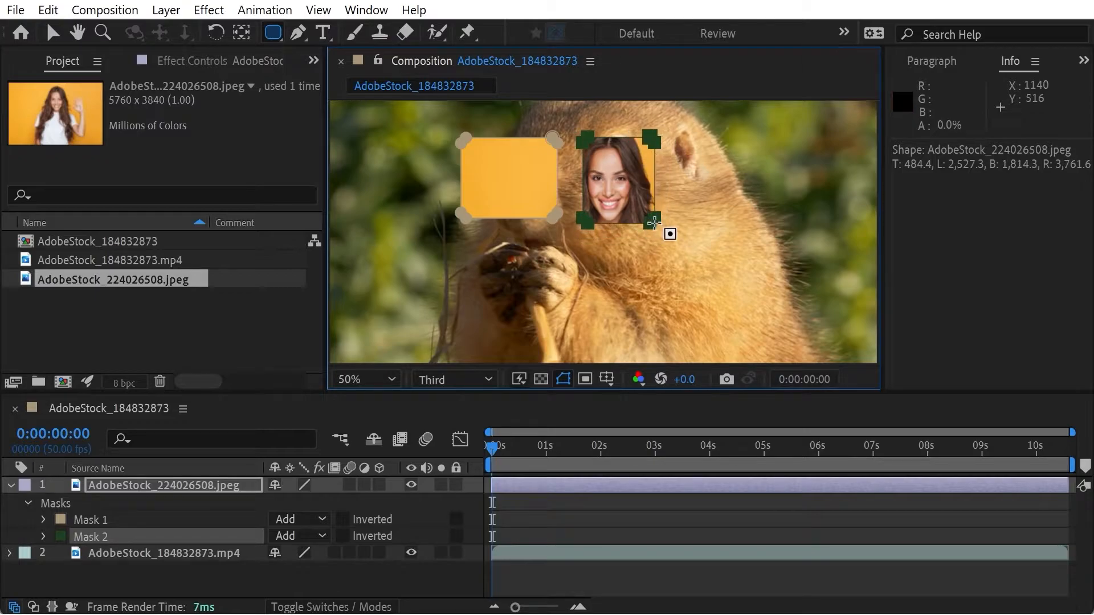
drag(631, 262, 773, 329)
Step: Reshape and reposition Mask 3 with Free Transform into a tall, narrow rectangle framing the woman's raised hand and arm
key(v)
click(102, 556)
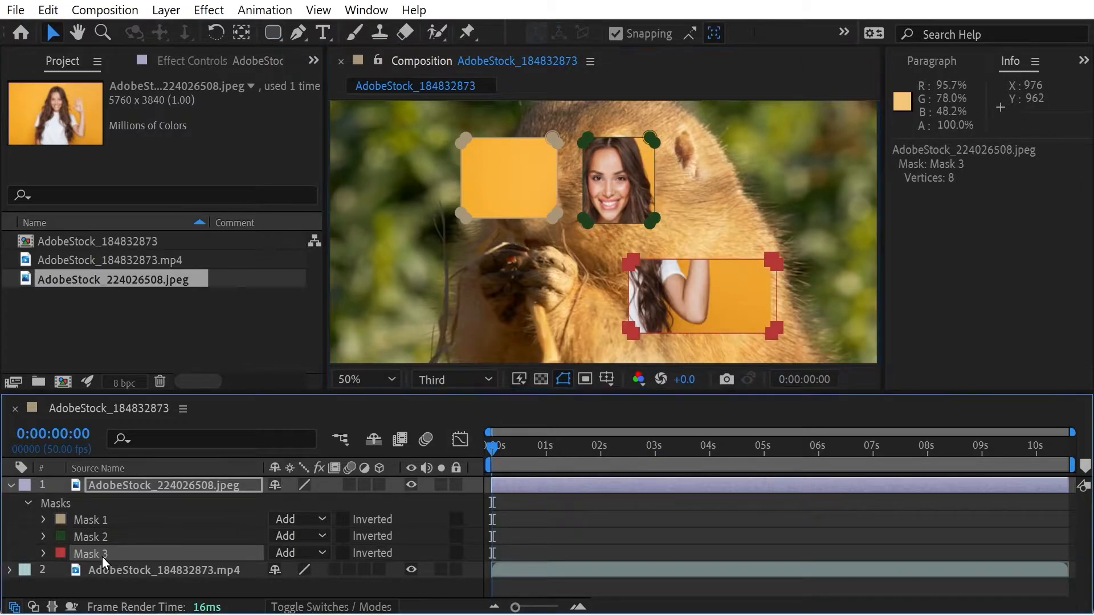
key(ctrl+t)
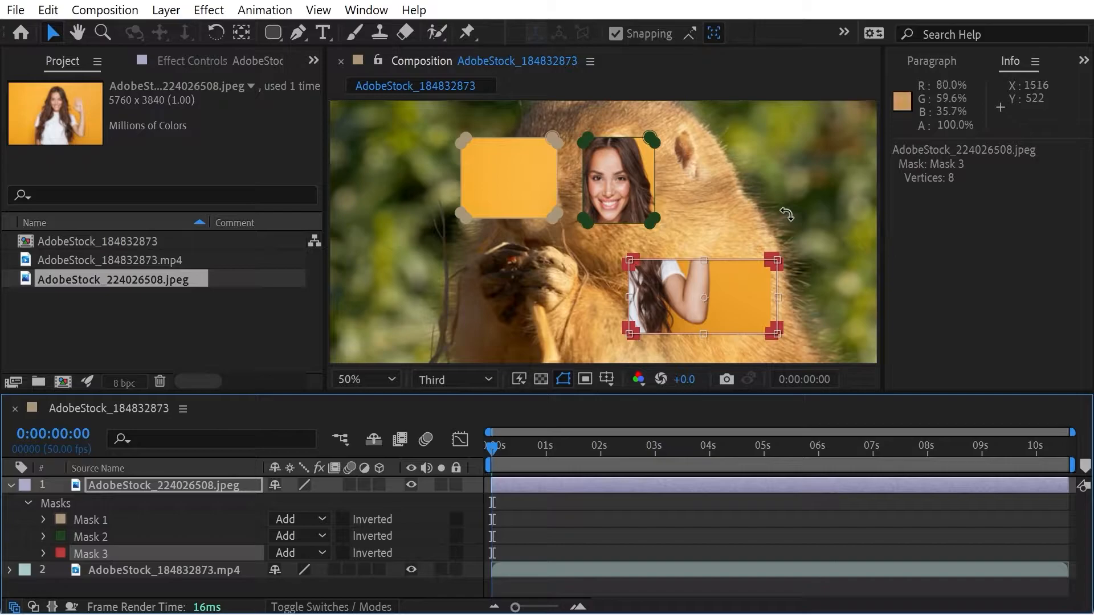
mouse_move(706, 259)
mouse_down()
mouse_move(704, 212)
mouse_move(701, 246)
mouse_up()
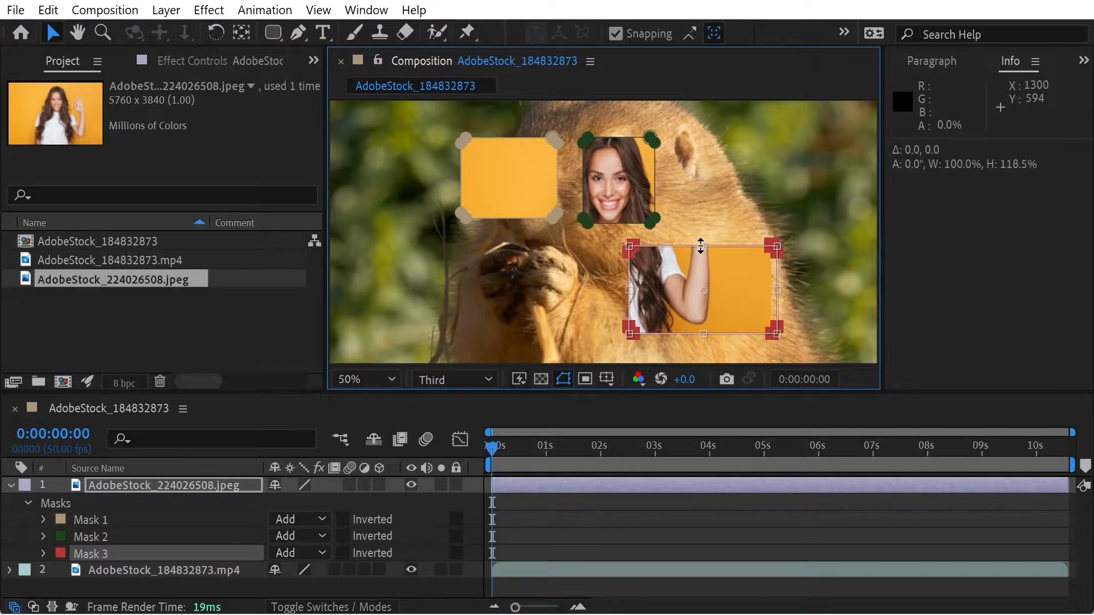
key(Right)
key(Right)
key(Right)
key(Right)
key(Right)
key(Right)
key(Right)
key(Right)
key(Right)
key(Right)
key(Right)
key(Right)
key(Right)
key(Right)
key(Right)
key(Right)
key(Right)
key(Right)
key(Right)
key(Right)
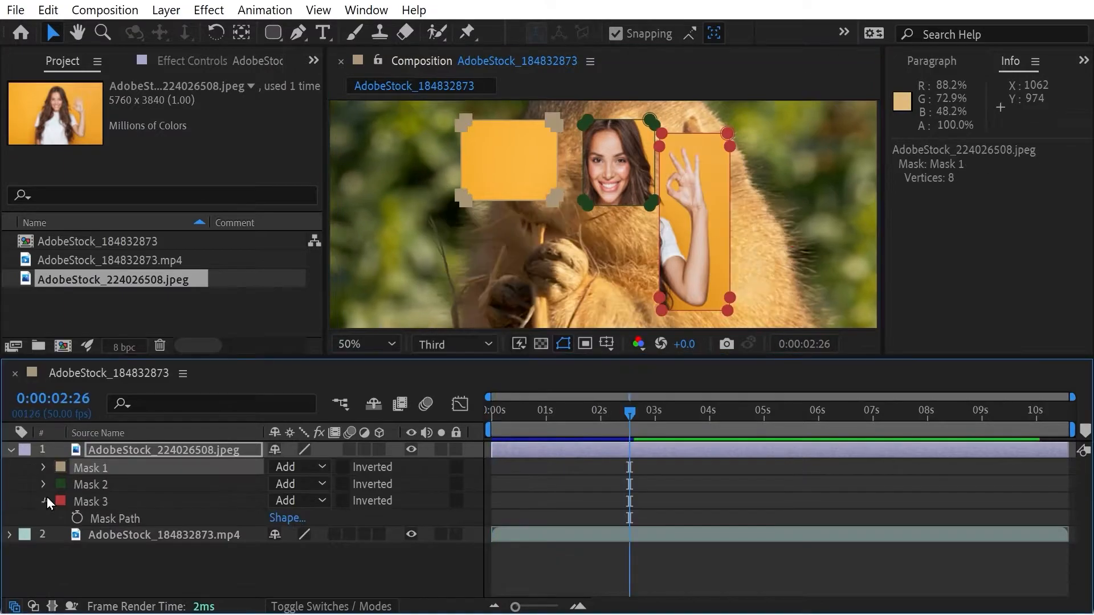
Step: Keyframe Mask Opacity at 0% for Mask 1 at 0:00:02:26, and for Masks 2 and 3 at staggered times up to 0:00:04:40
click(142, 467)
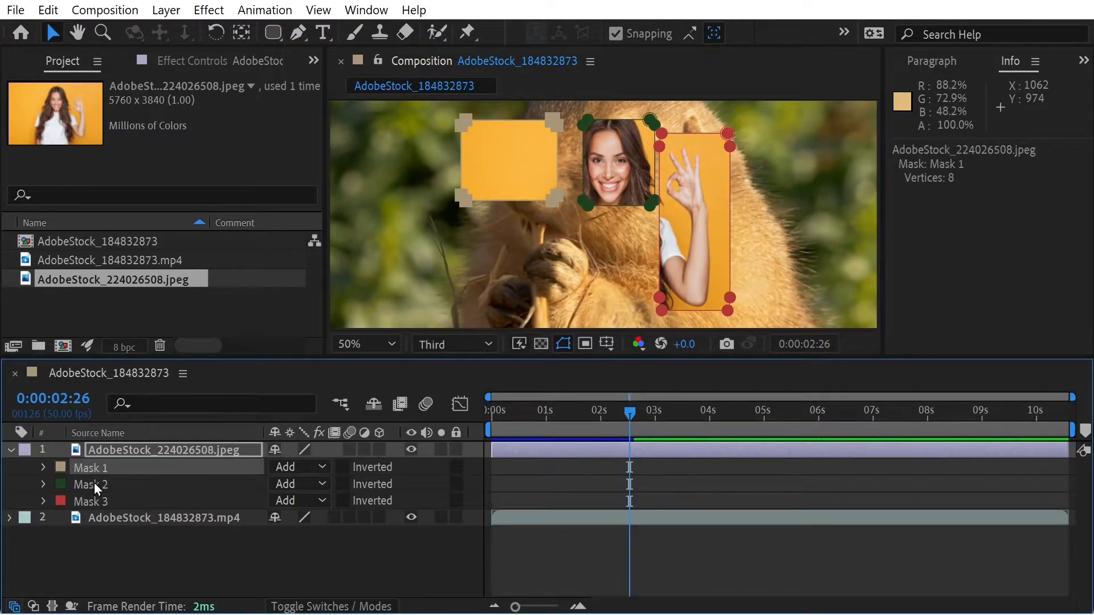
click(158, 453)
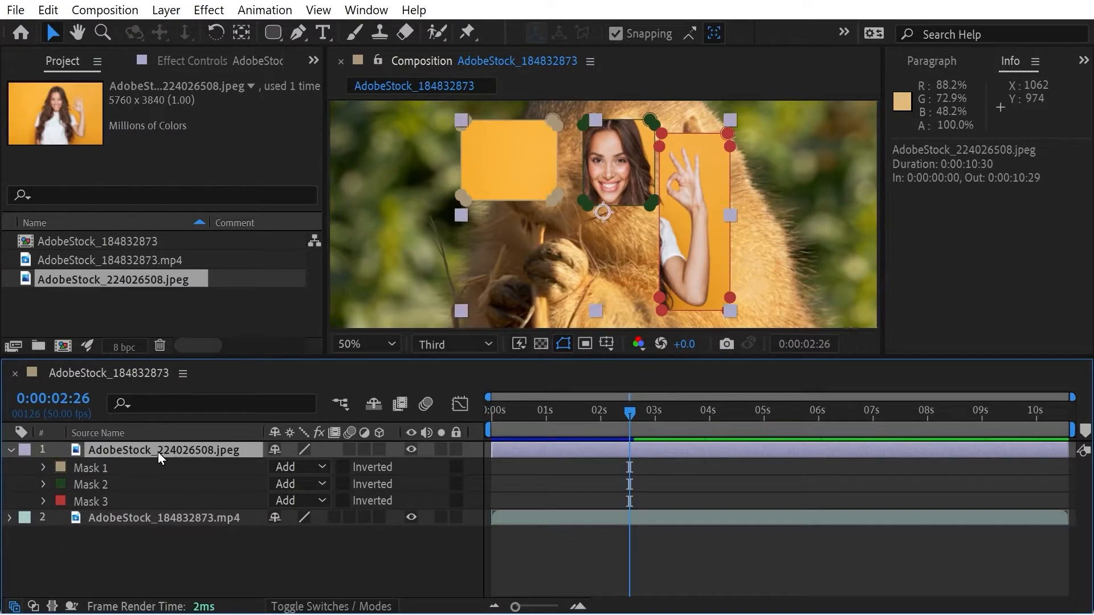
key(t)
key(t)
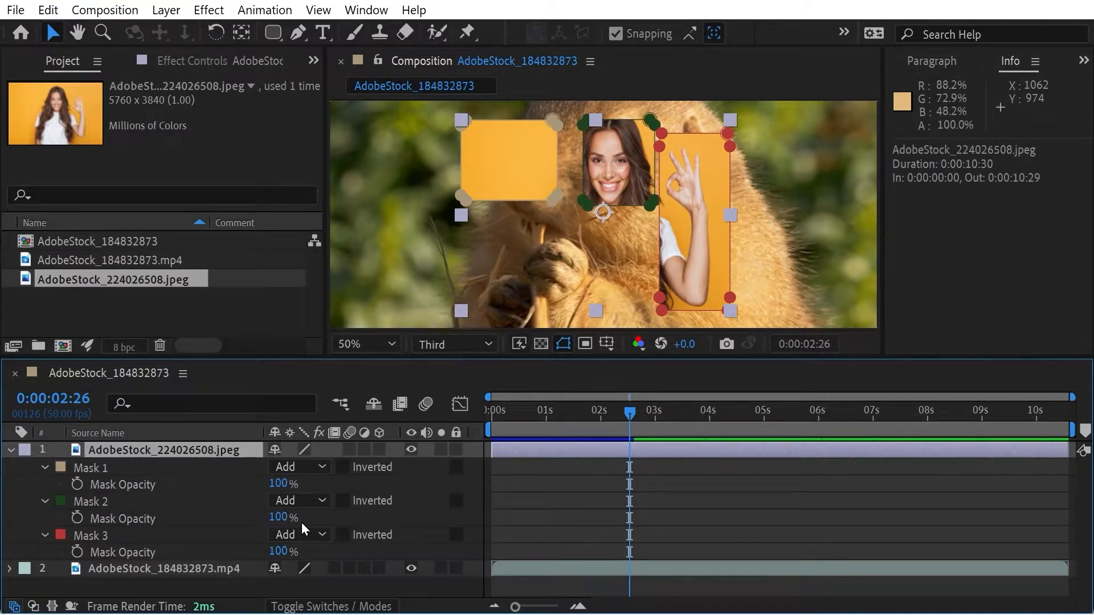
click(279, 483)
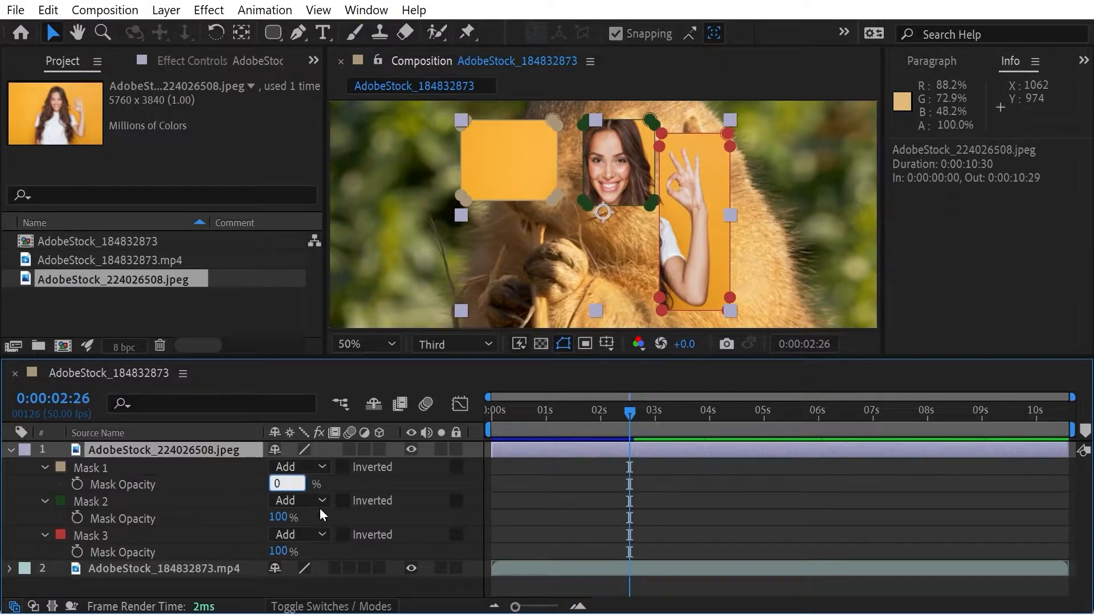
text(0)
click(80, 487)
drag(630, 411, 666, 414)
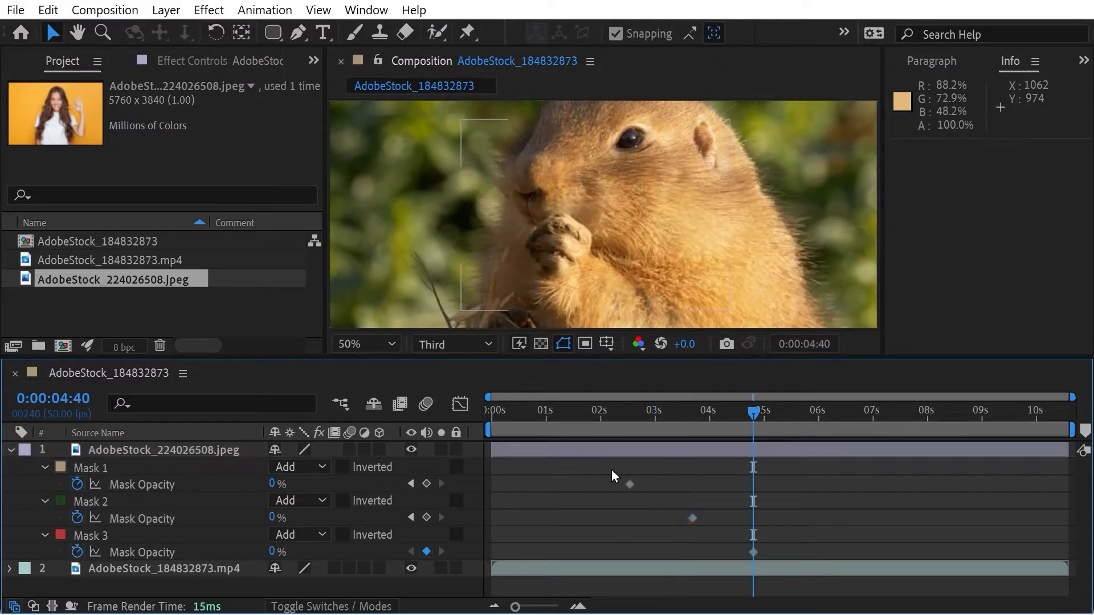
Step: Copy all three Mask Opacity keyframes, paste them from 0:00:07:31 onward, and preview the masks' staggered fade-in
drag(610, 467, 791, 565)
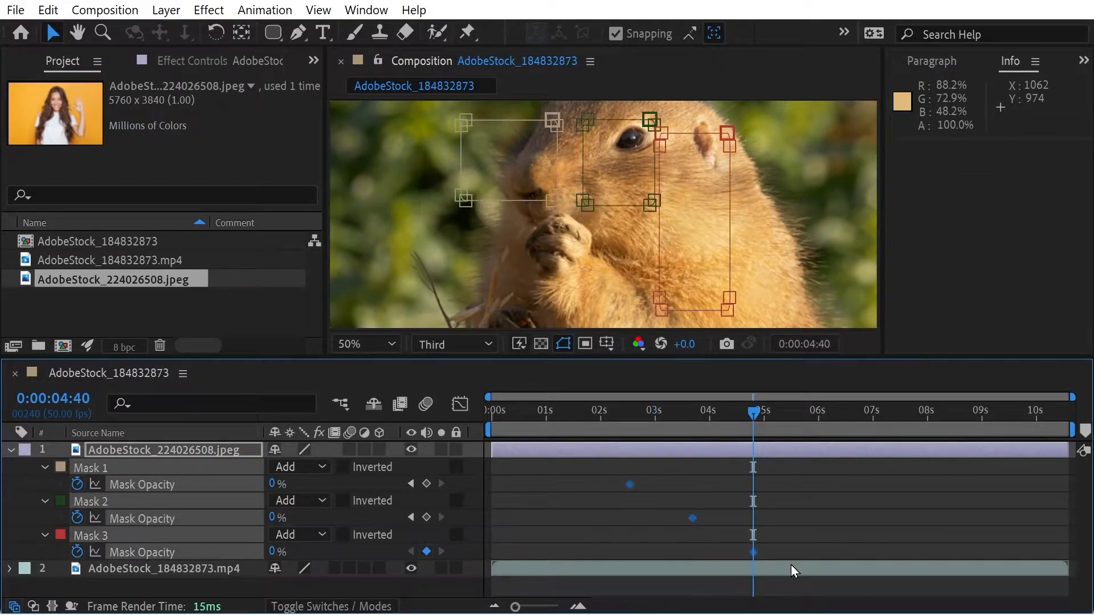
key(ctrl+c)
drag(761, 409, 907, 427)
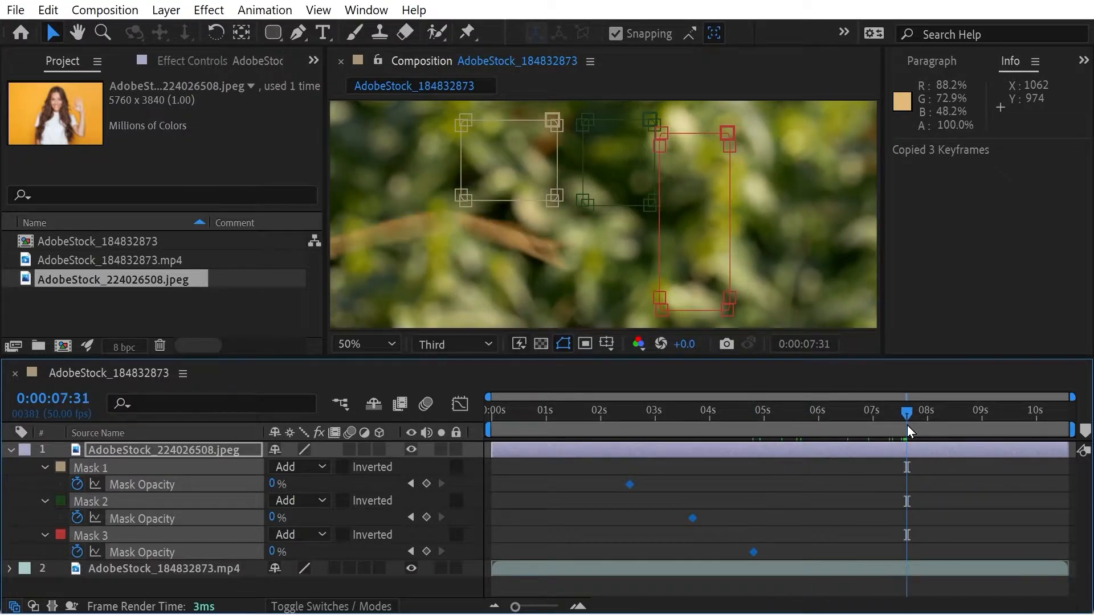
key(ctrl+v)
drag(895, 415, 835, 444)
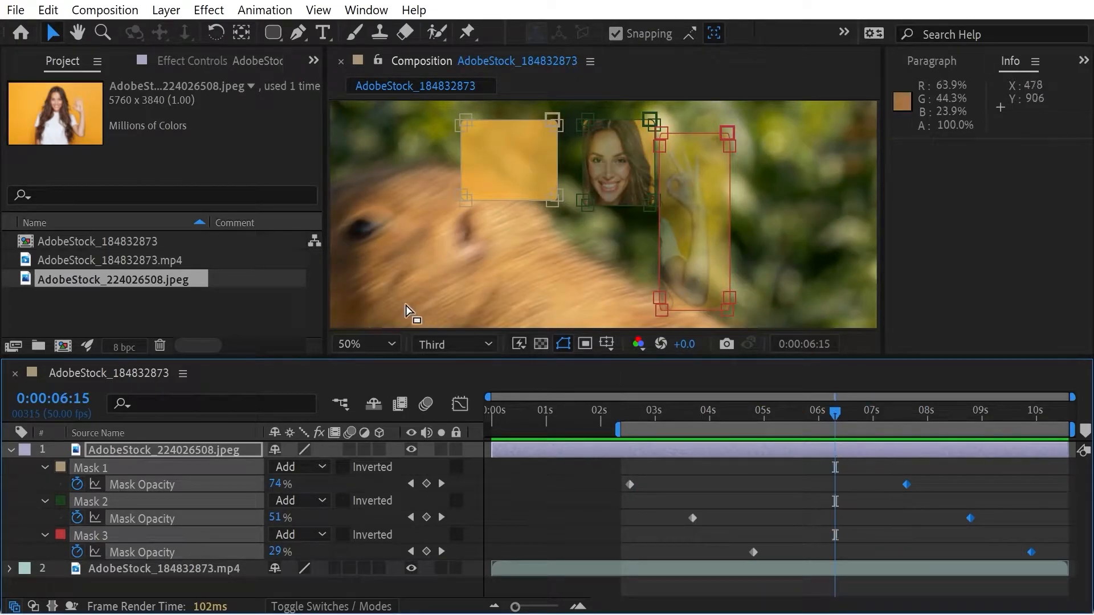
Step: Try an animation preset on the woman photo layer
click(311, 61)
click(344, 84)
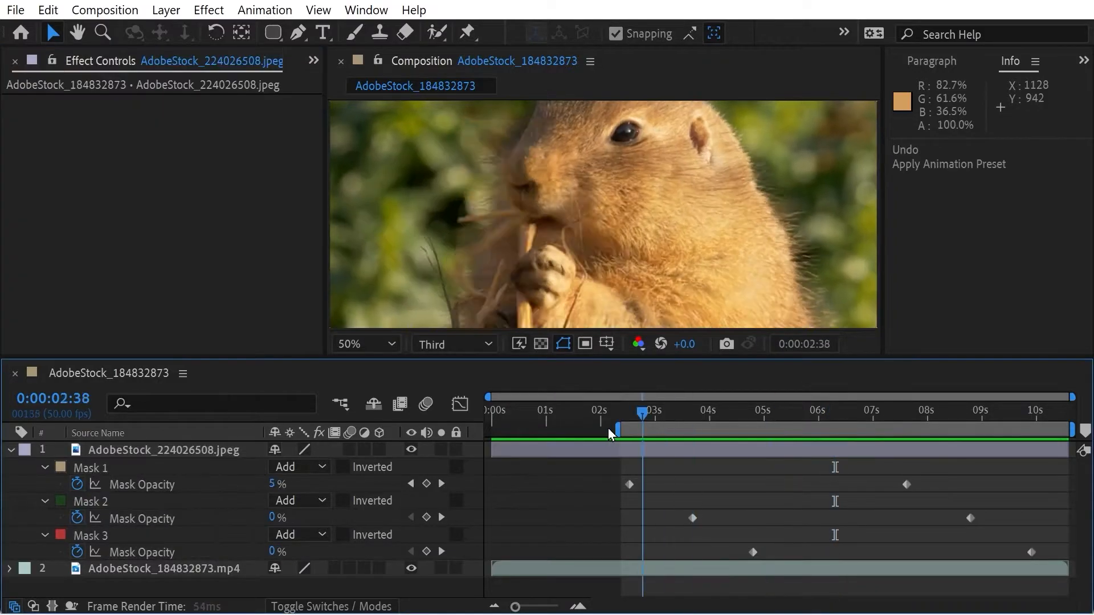
mouse_move(610, 435)
mouse_down()
mouse_move(692, 409)
mouse_move(955, 426)
mouse_move(634, 440)
mouse_move(894, 414)
mouse_move(972, 420)
mouse_move(976, 430)
mouse_move(655, 435)
mouse_move(854, 423)
mouse_move(602, 424)
mouse_up()
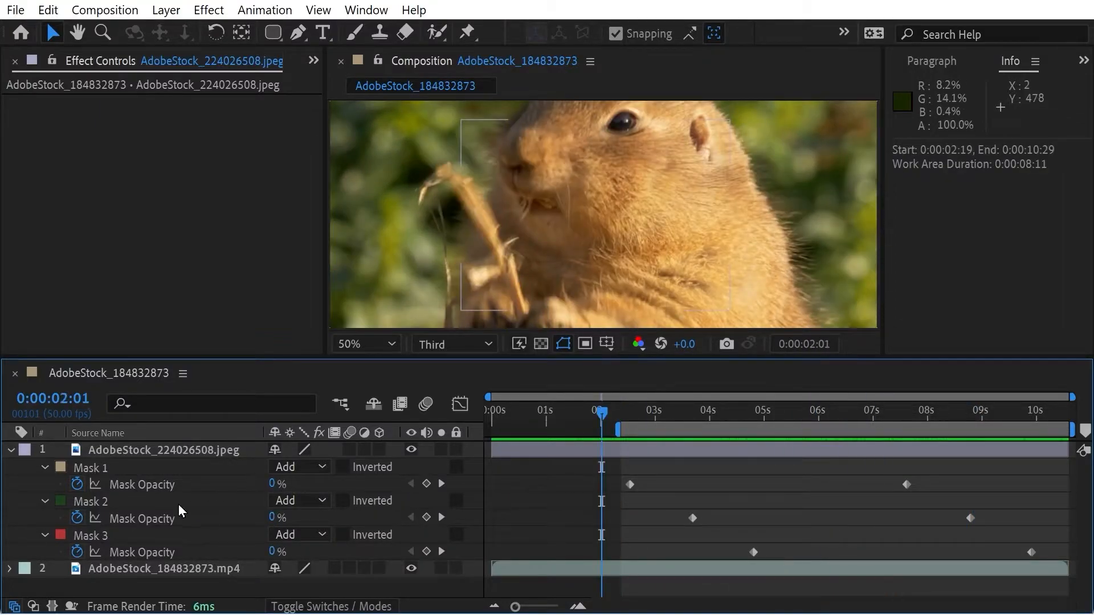
Step: Add Drop Shadow and Outer Glow layer styles to the woman photo layer and scrub through the fade to check them
right_click(118, 448)
mouse_move(212, 336)
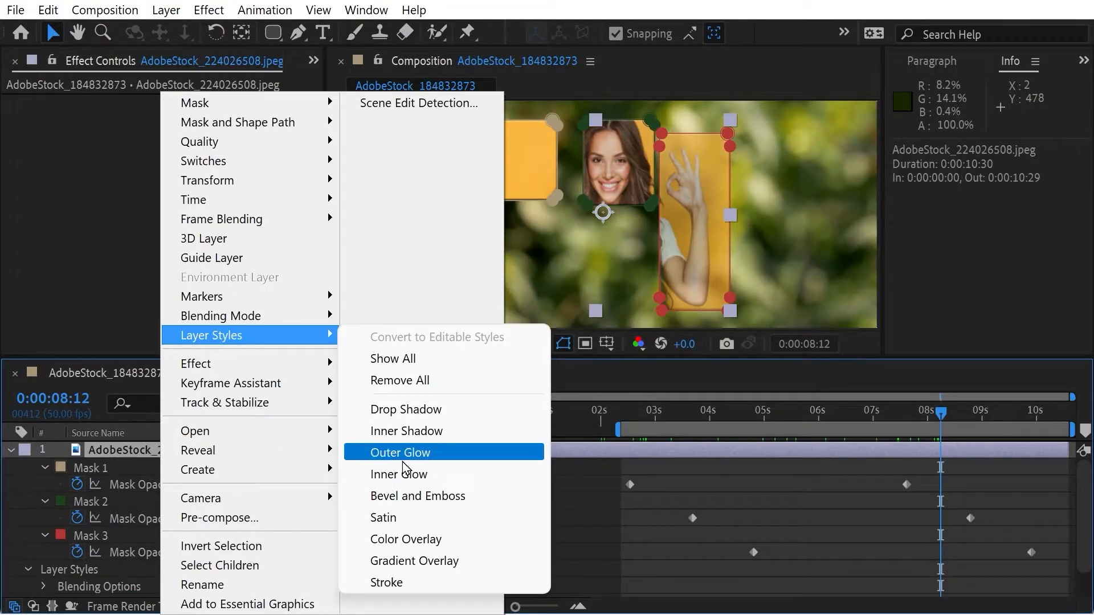
click(403, 459)
drag(741, 416, 935, 424)
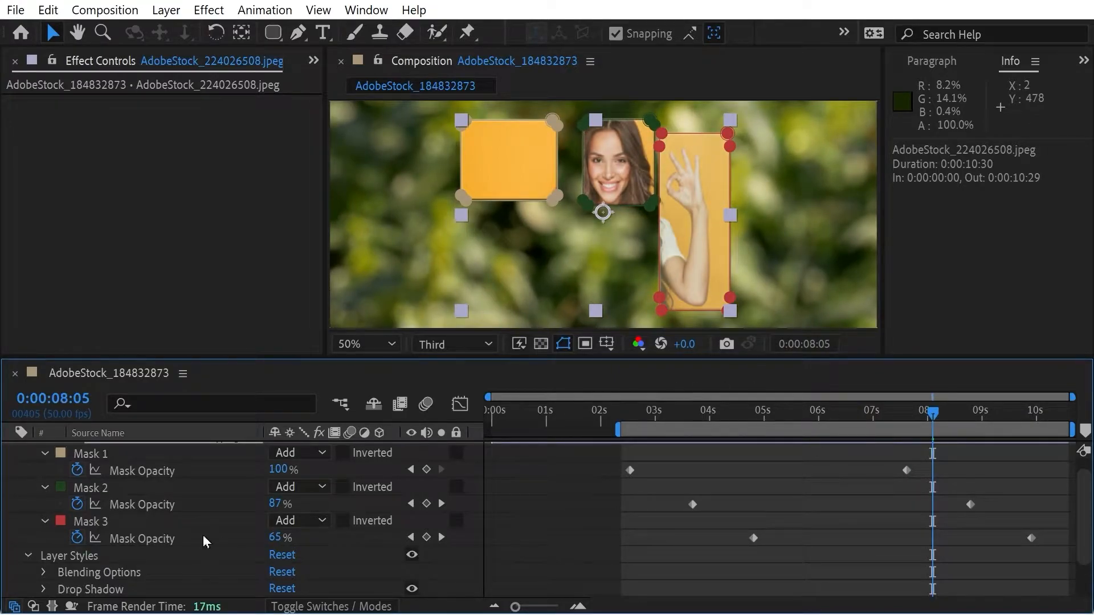
scroll(207, 536, up, 1)
drag(801, 405, 956, 410)
drag(1021, 438, 877, 450)
Step: Apply CC Spotlight 2 to the photo layer with a height of 73 and a cone angle of 0
click(312, 62)
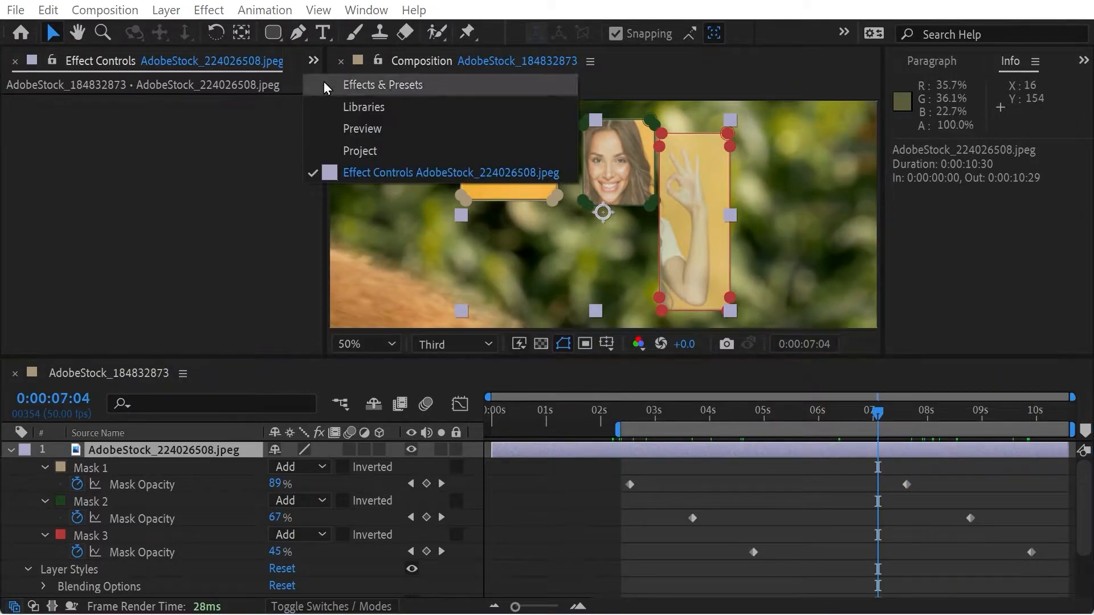
click(364, 85)
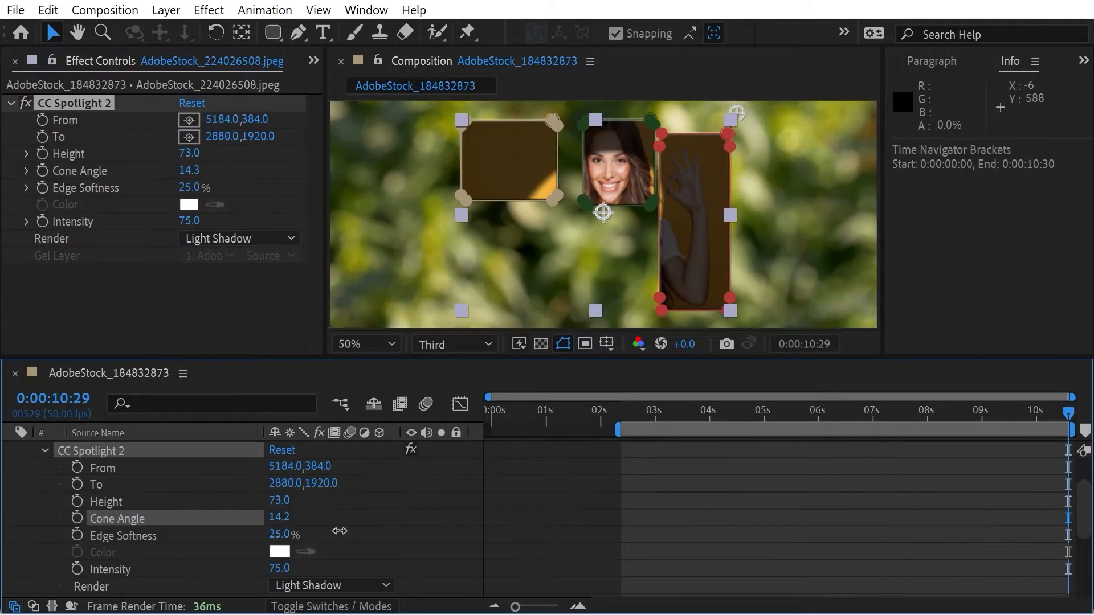
drag(340, 530, 188, 529)
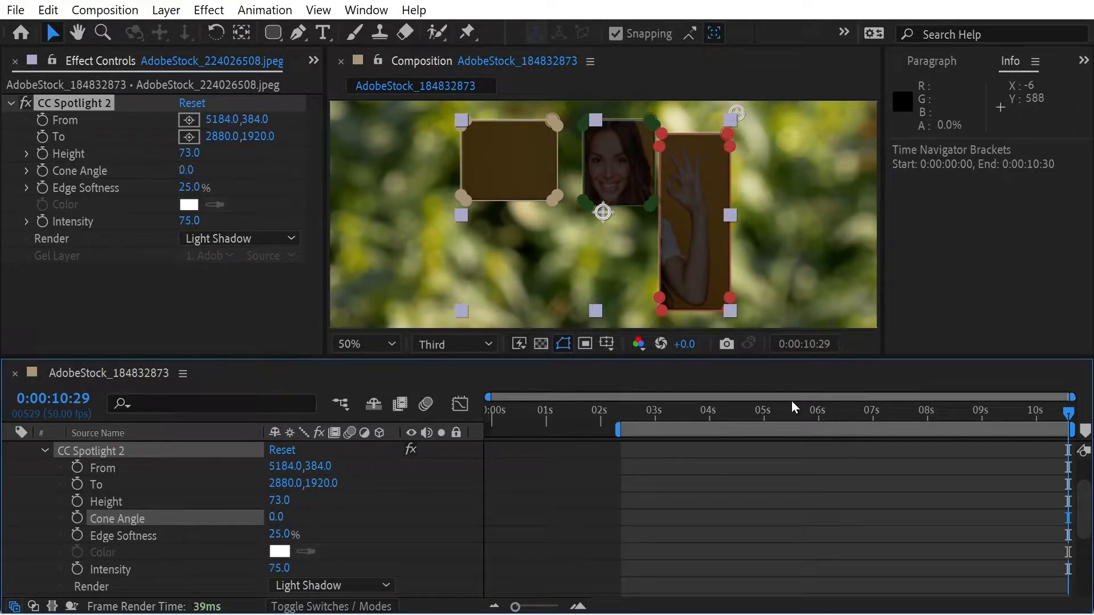
Step: Keyframe the spotlight's Cone Angle at 0 at 0:00:02:25 and at 51.3 at 0:00:10:29, and play the animation
drag(725, 411, 631, 415)
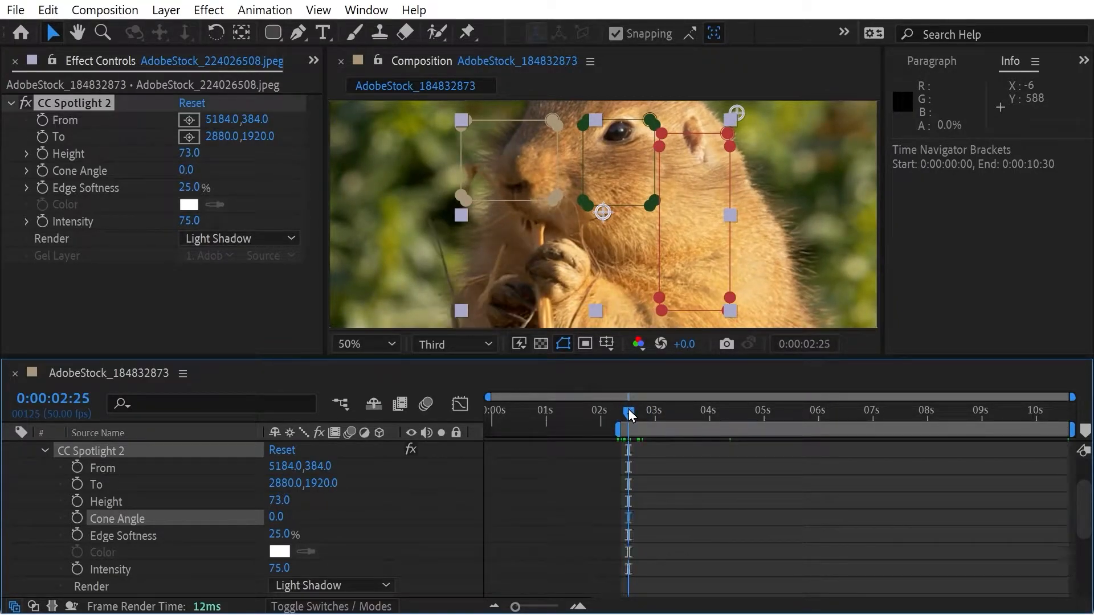
click(77, 517)
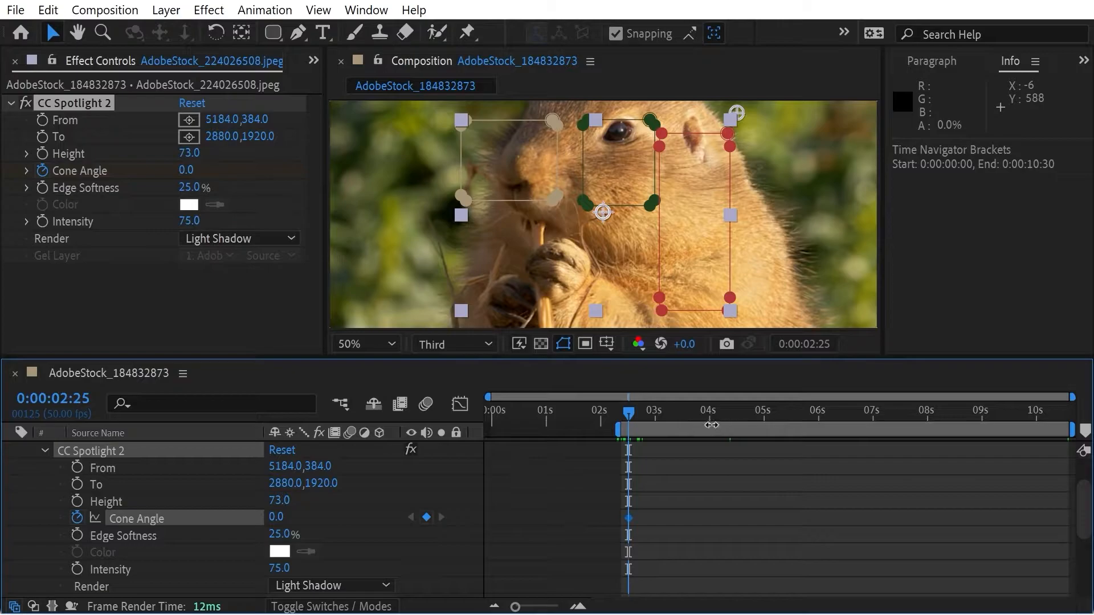
drag(954, 418, 1071, 422)
drag(279, 519, 748, 489)
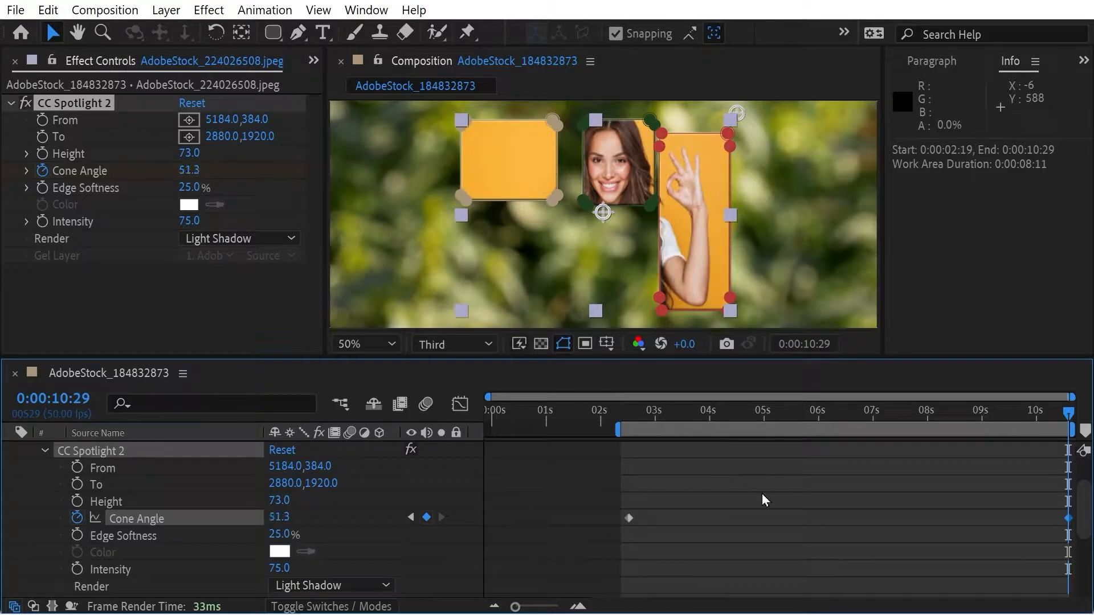
drag(532, 407, 557, 395)
key(space)
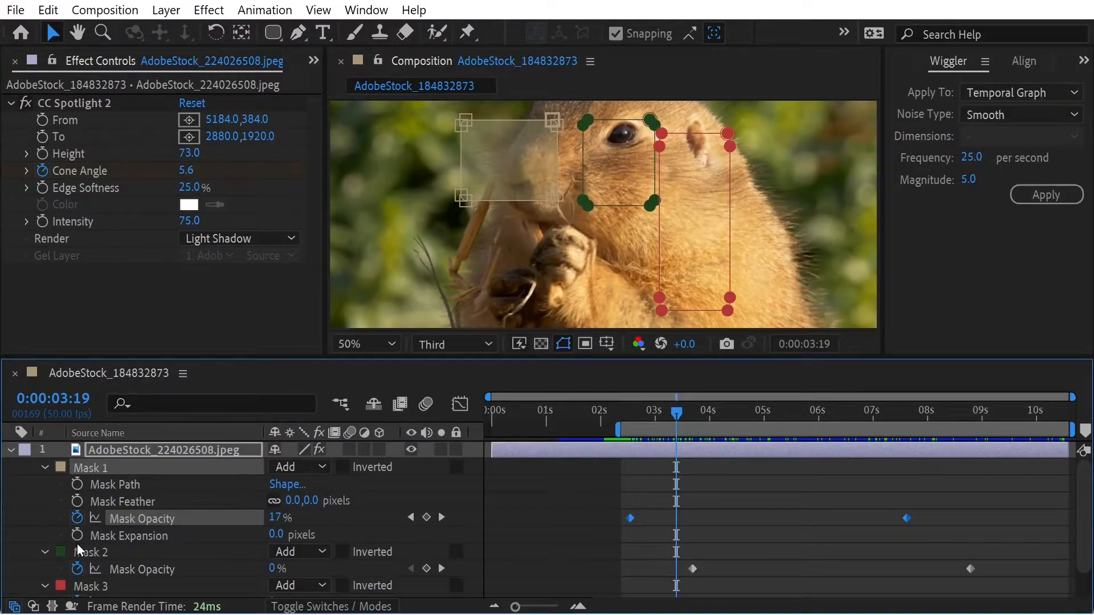
Step: Select Mask 1's Mask Expansion property on the photo layer and view the frame at 0:00:03:18
click(131, 537)
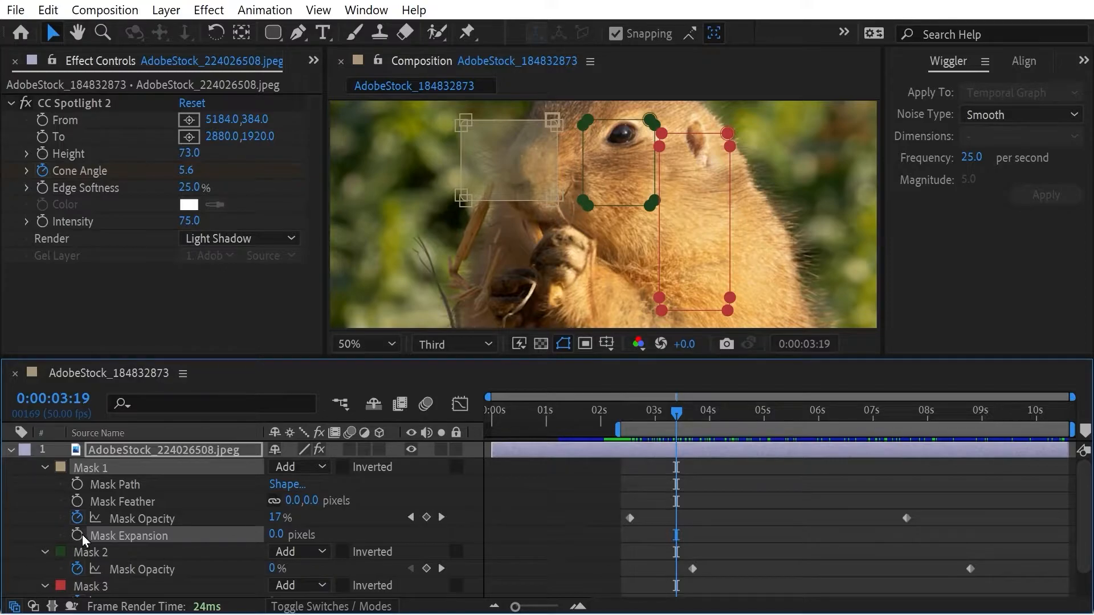
mouse_move(682, 406)
mouse_down()
mouse_move(634, 422)
mouse_move(677, 416)
mouse_up()
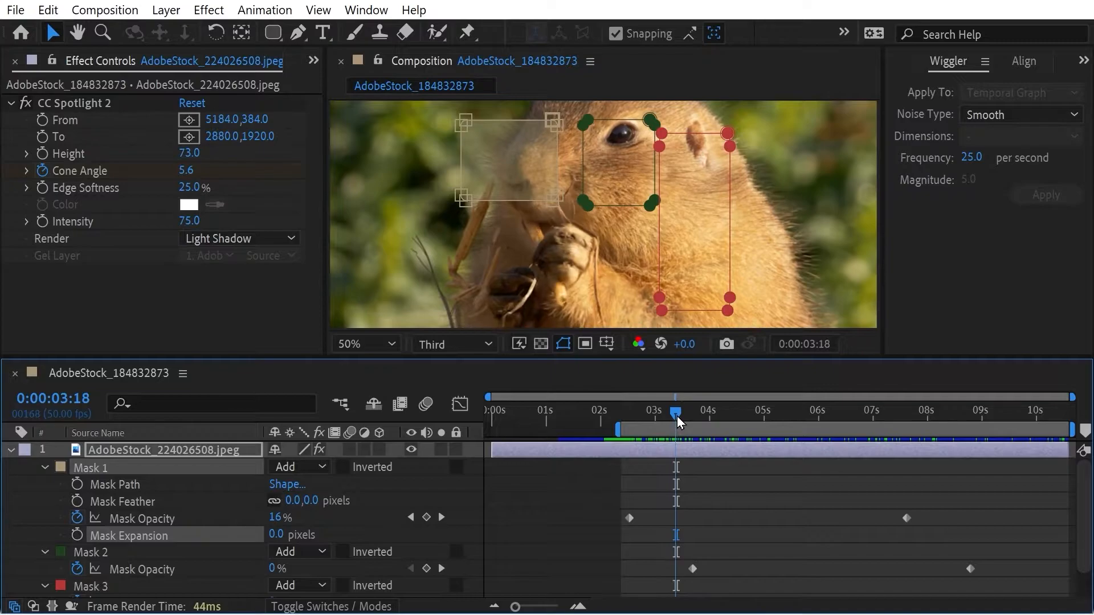
Step: Keyframe Mask 1's Mask Expansion at 0 pixels at 0:00:03:18 and at a much larger value at 0:00:06:20
click(78, 534)
key(space)
drag(789, 423, 841, 423)
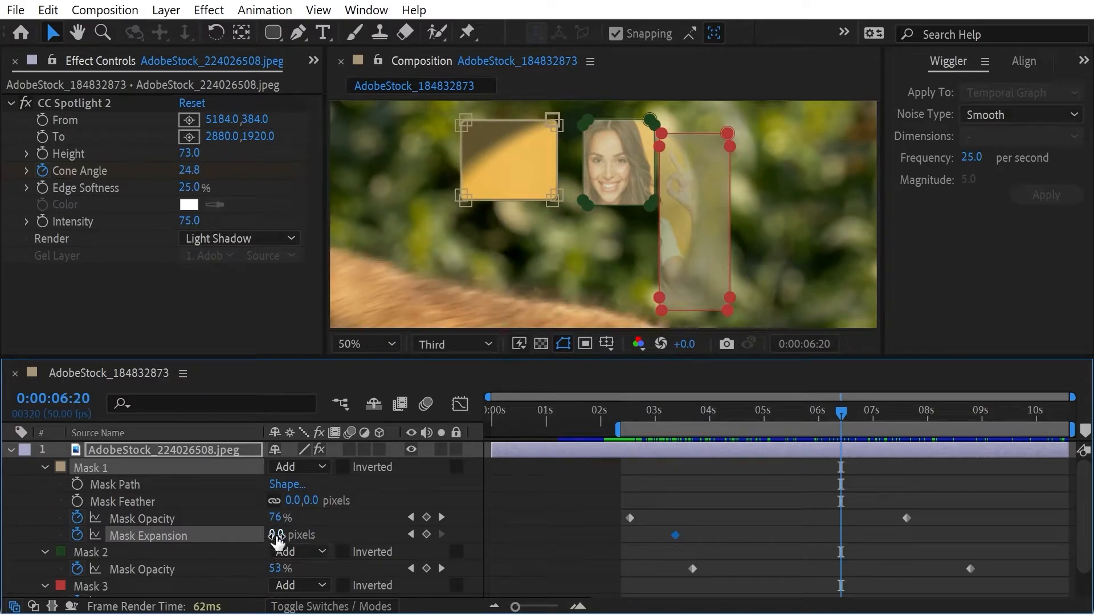
drag(276, 536, 621, 518)
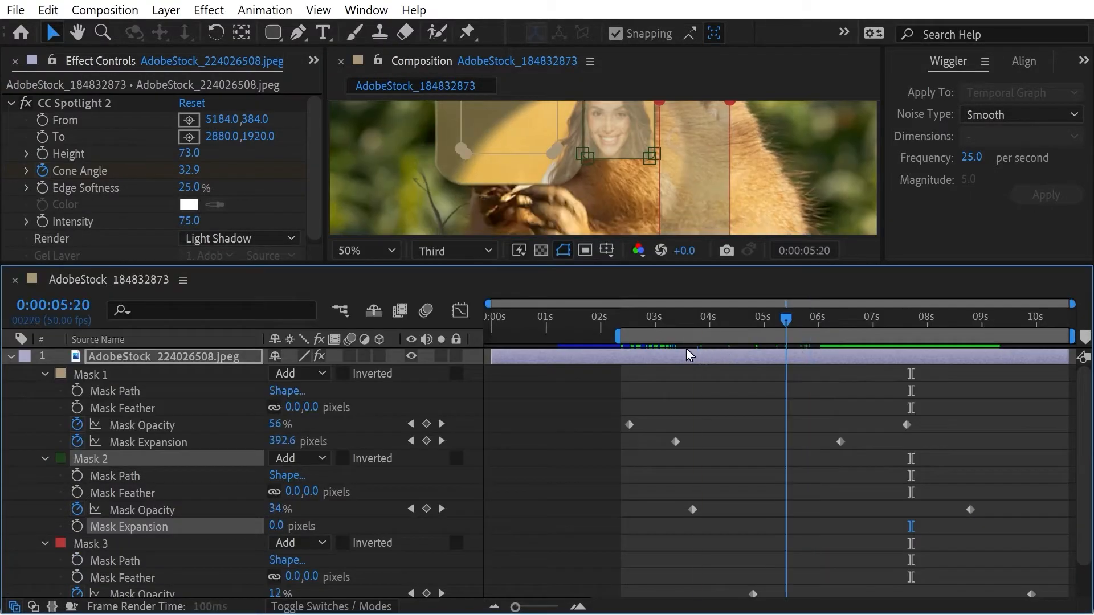
Step: Scrub through the Mask 1 expansion animation from about 0:00:03:13 and compare its keyframes with Mask 2's Mask Expansion property
drag(686, 349, 670, 350)
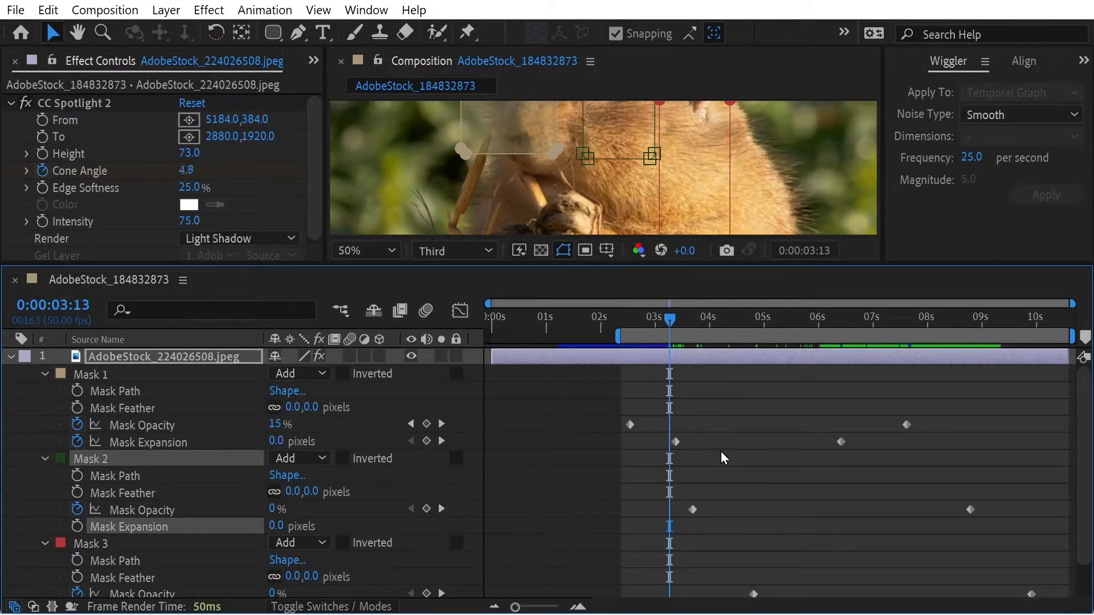
click(146, 442)
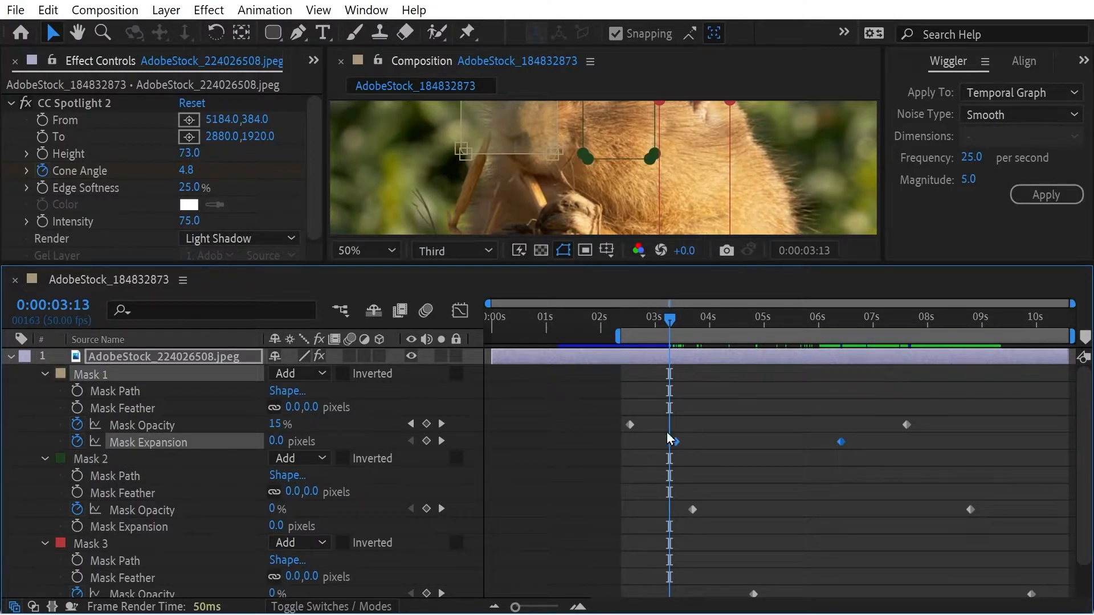
click(111, 528)
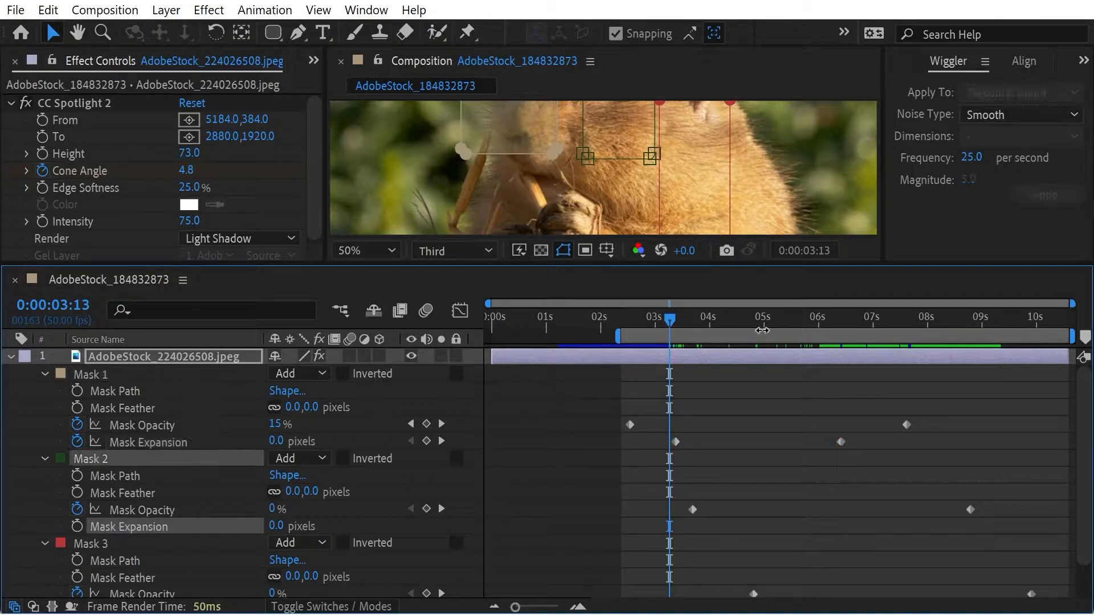
drag(673, 319, 782, 333)
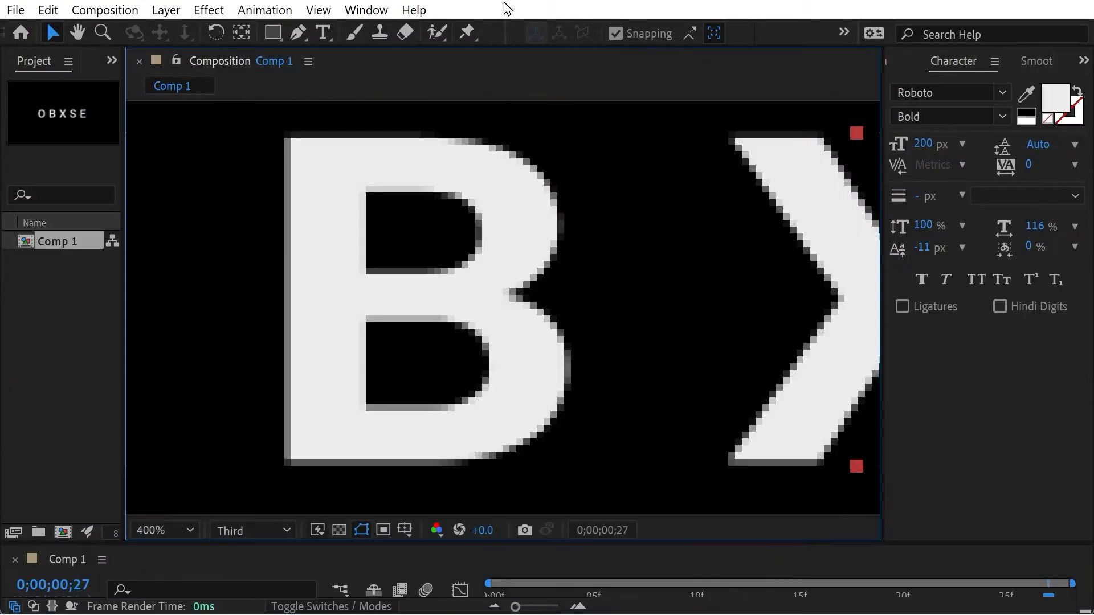
Step: Trace the letter B with the Pen tool as an open mask path of seven straight-cornered vertices
click(297, 32)
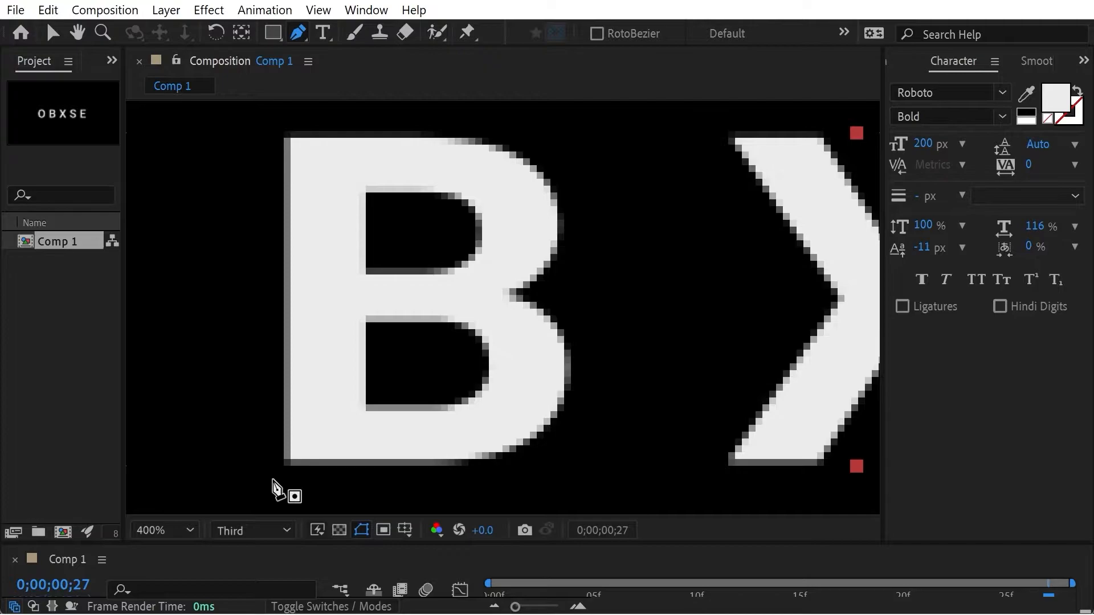
click(261, 472)
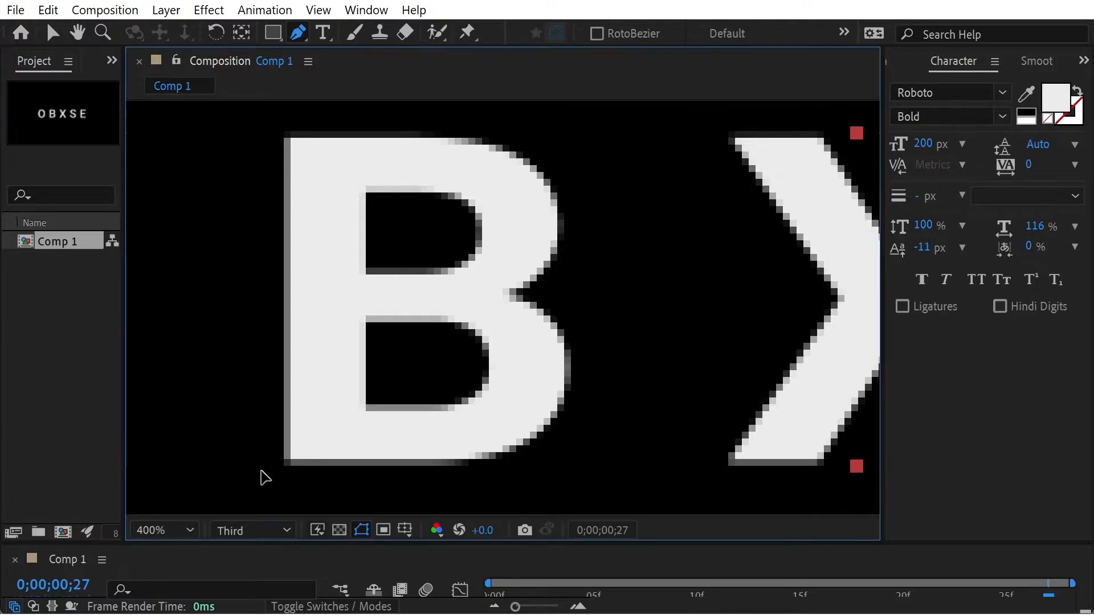
click(264, 125)
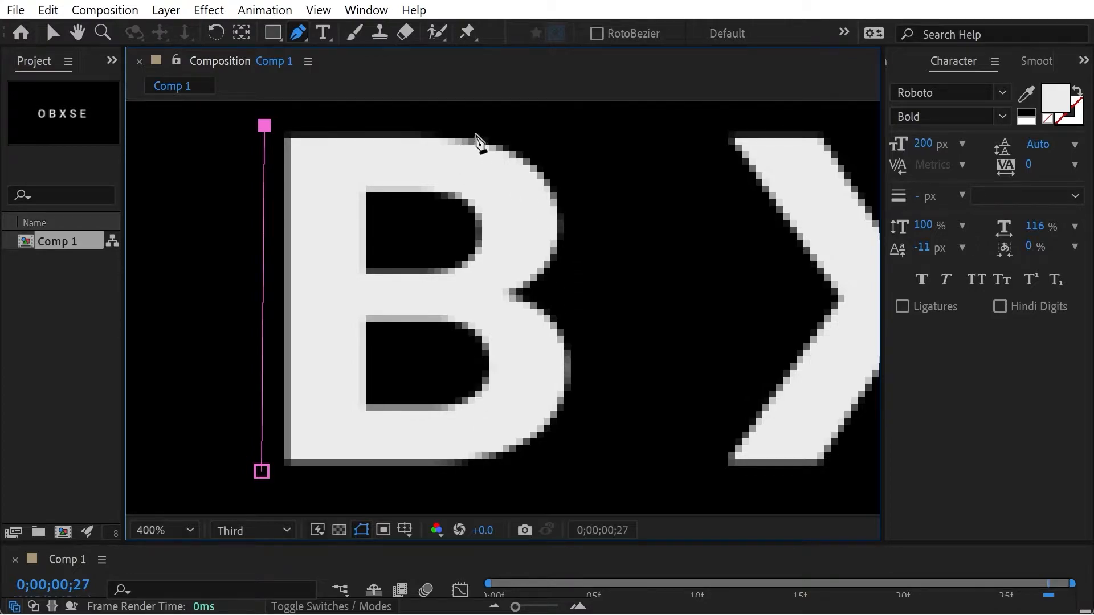
click(476, 130)
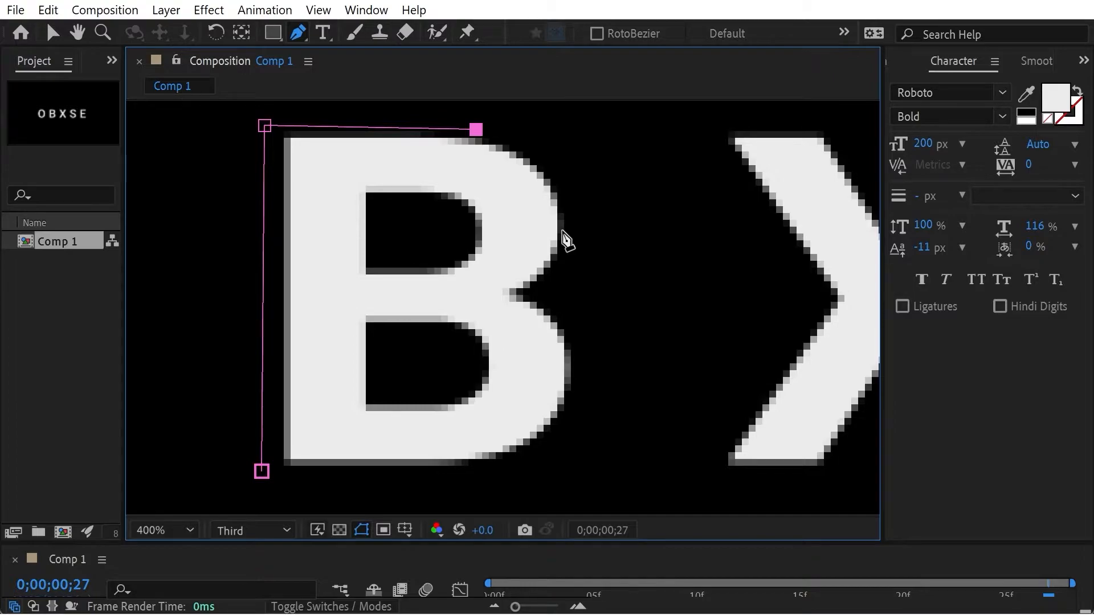
click(562, 231)
click(516, 297)
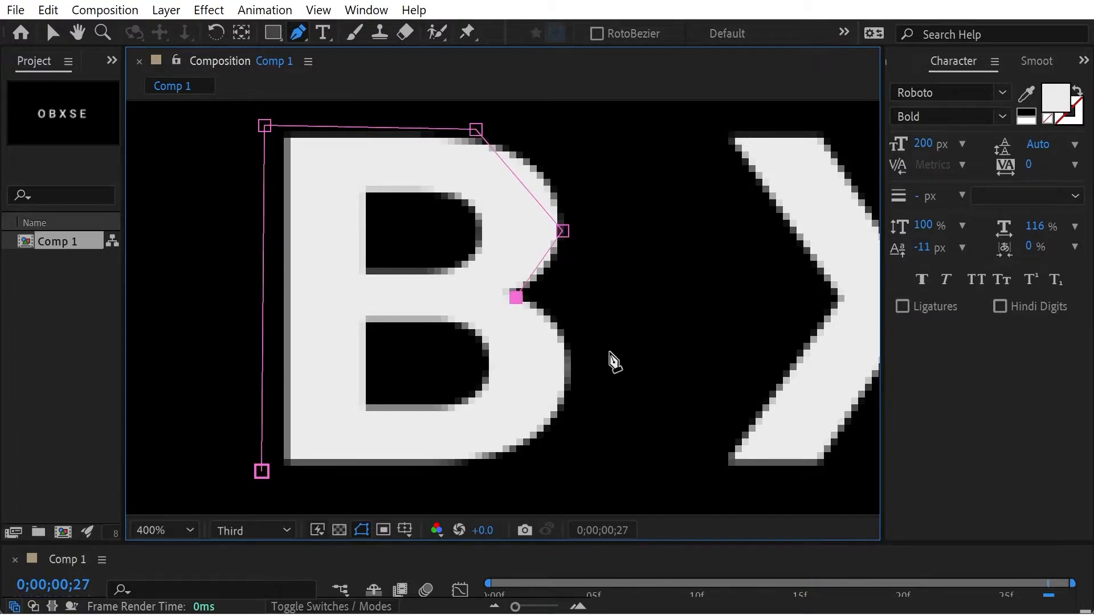
click(569, 373)
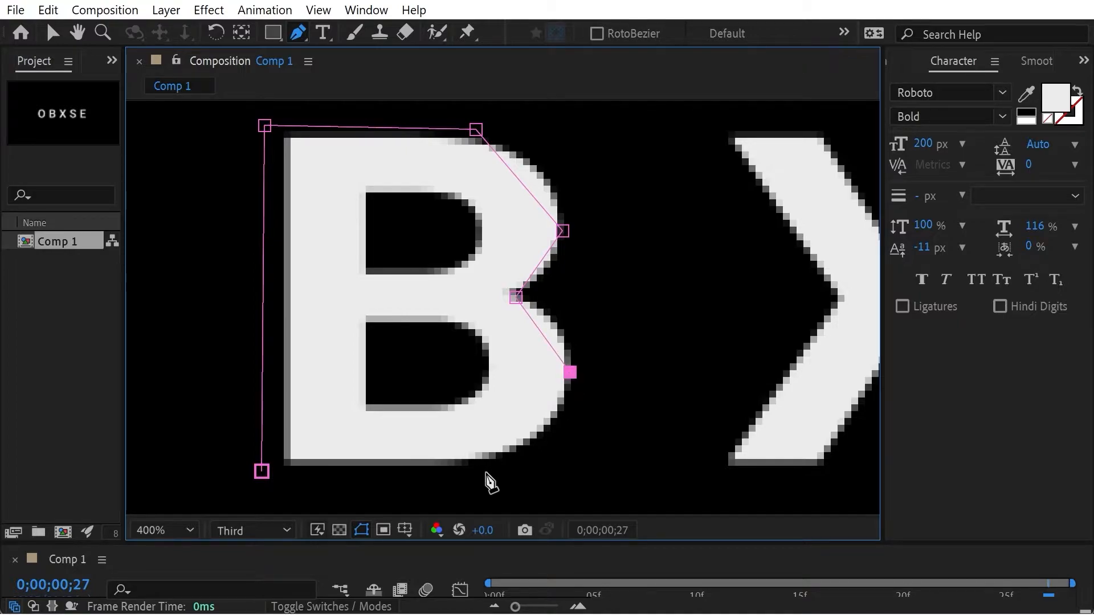
click(485, 475)
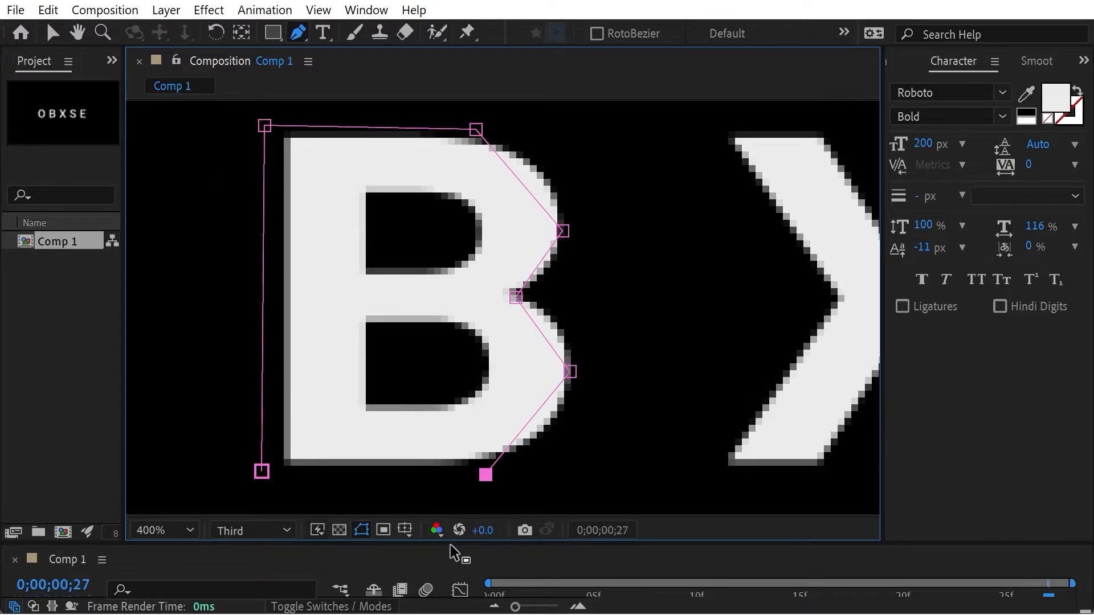
Step: Close the open mask path around the letter B
click(166, 10)
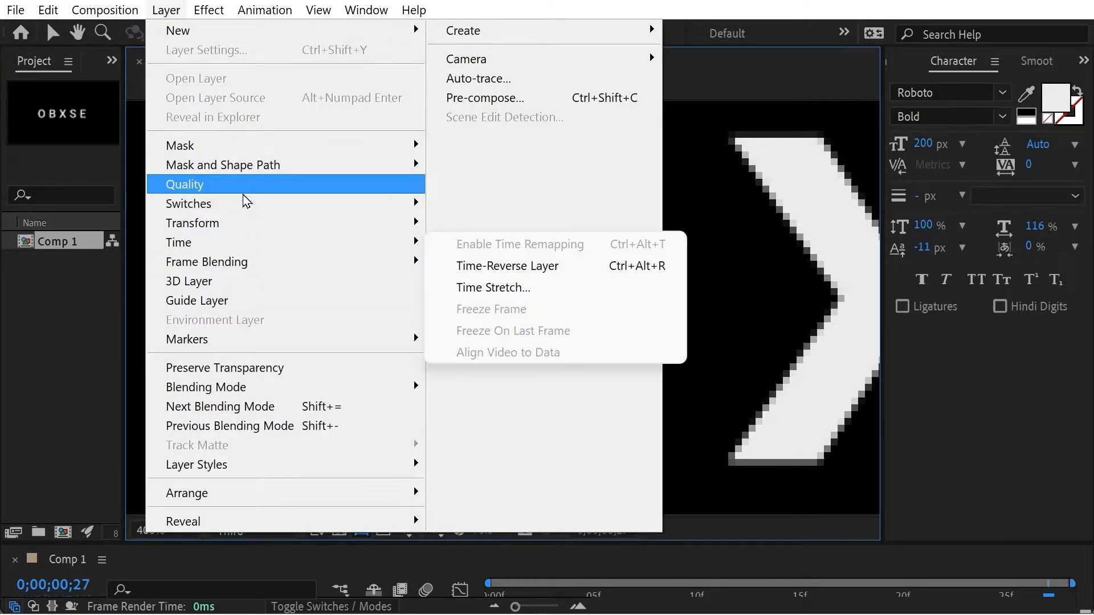
mouse_move(313, 165)
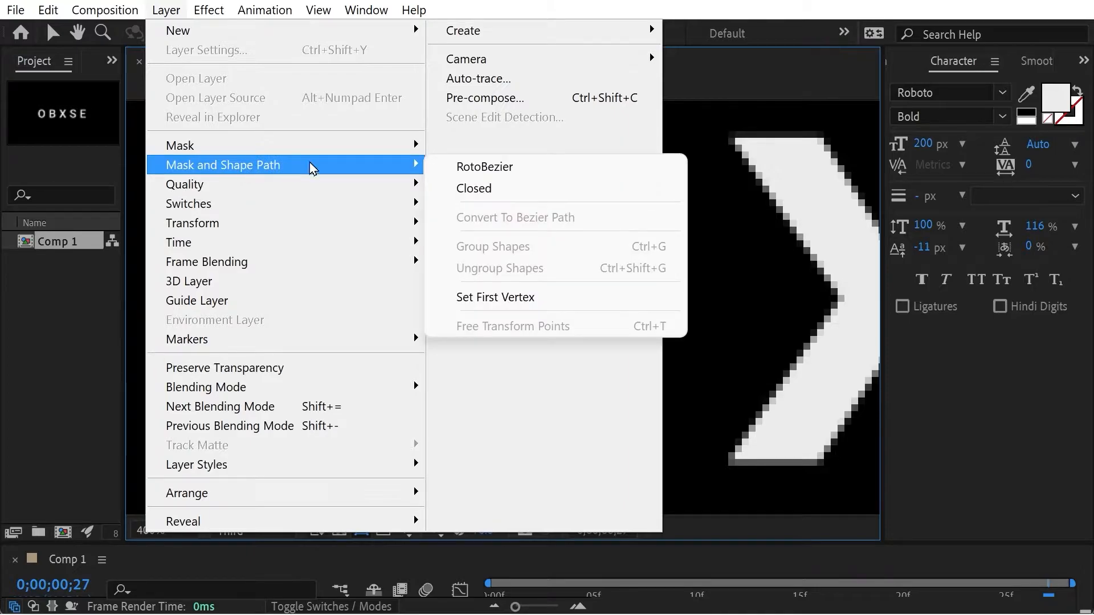
click(505, 191)
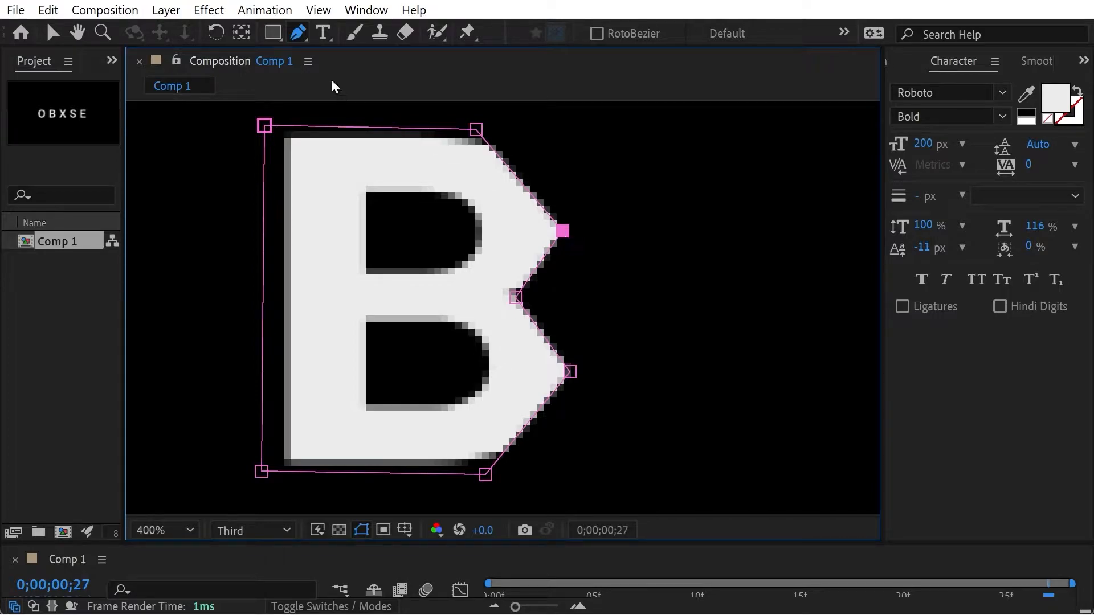
Step: Convert the B mask's bowl corners to curves and adjust vertices and direction handles to follow the letter's rounded outline
click(303, 35)
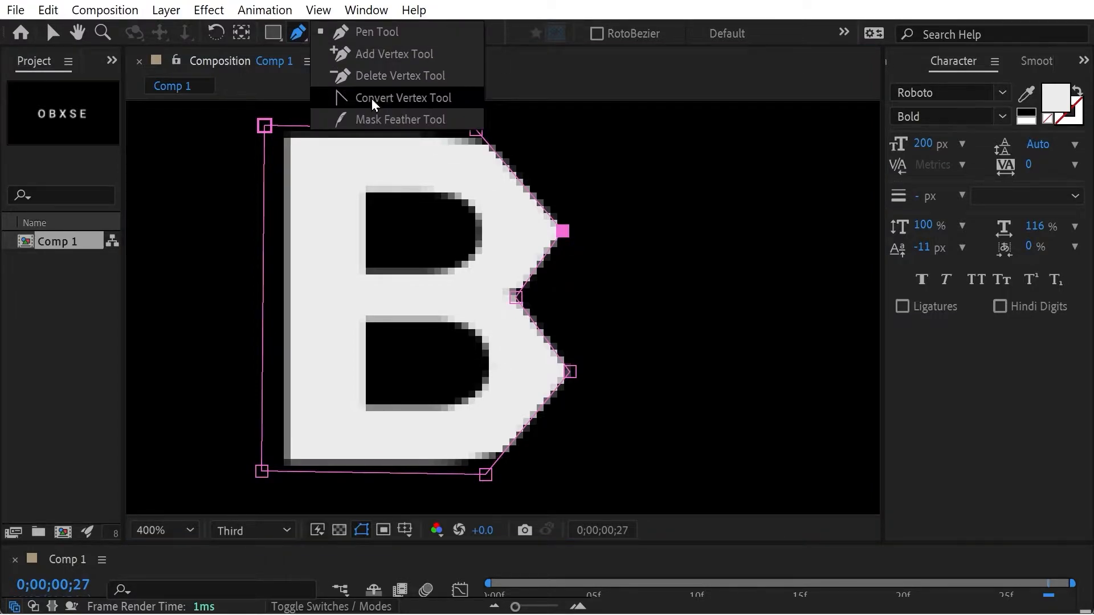
click(296, 38)
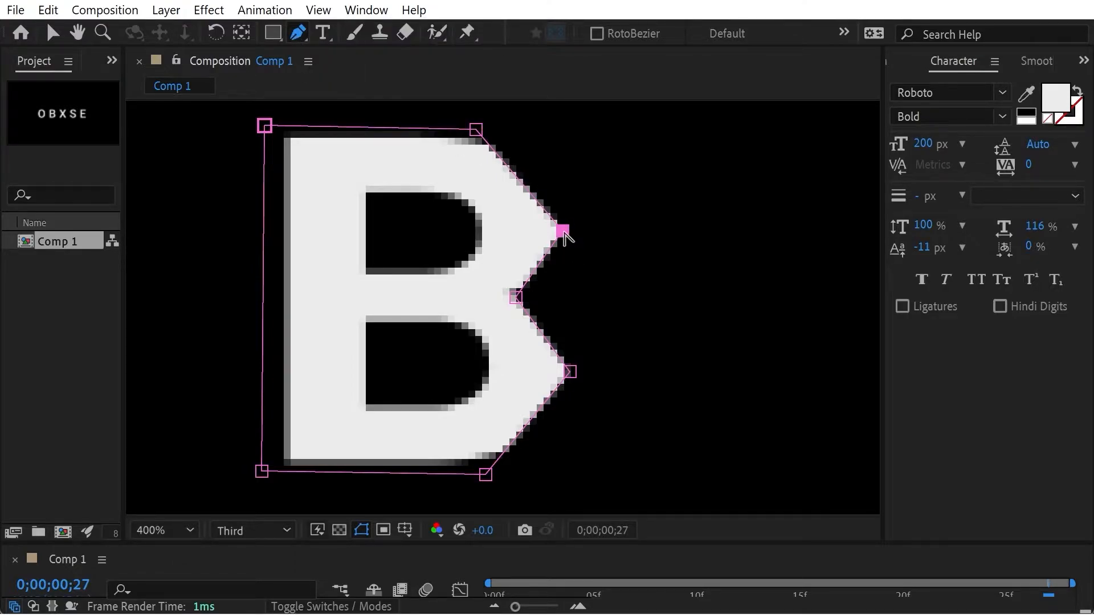
drag(563, 232, 585, 199)
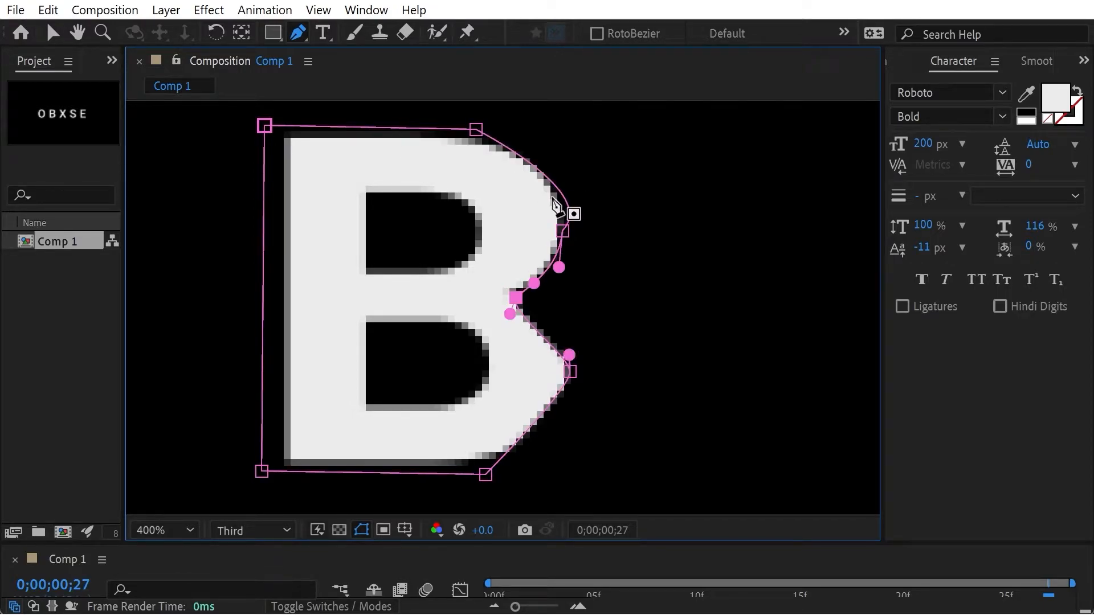
click(368, 129)
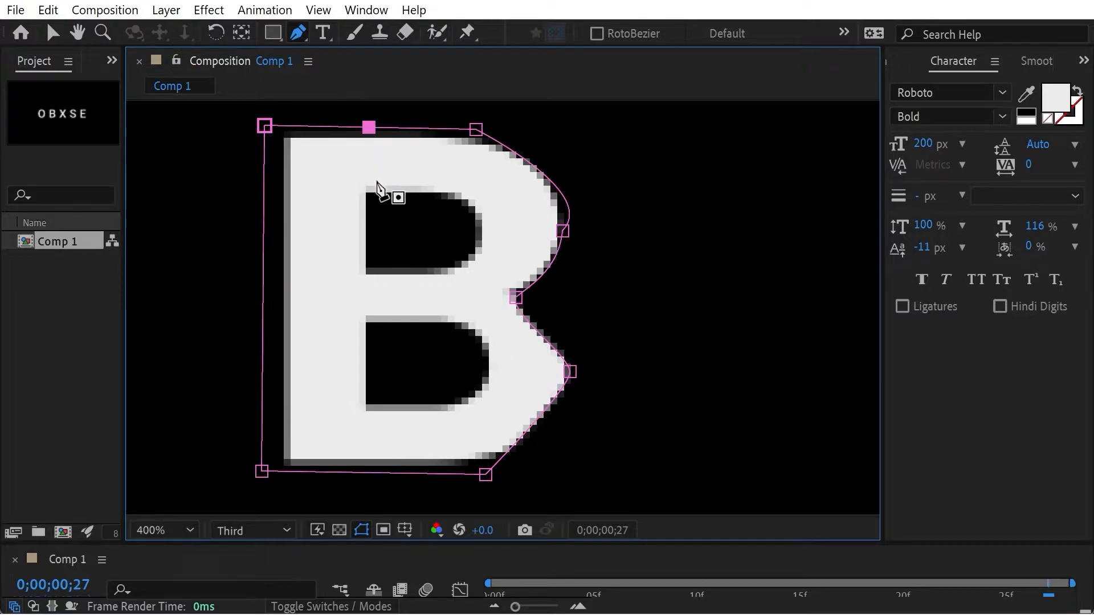
click(369, 134)
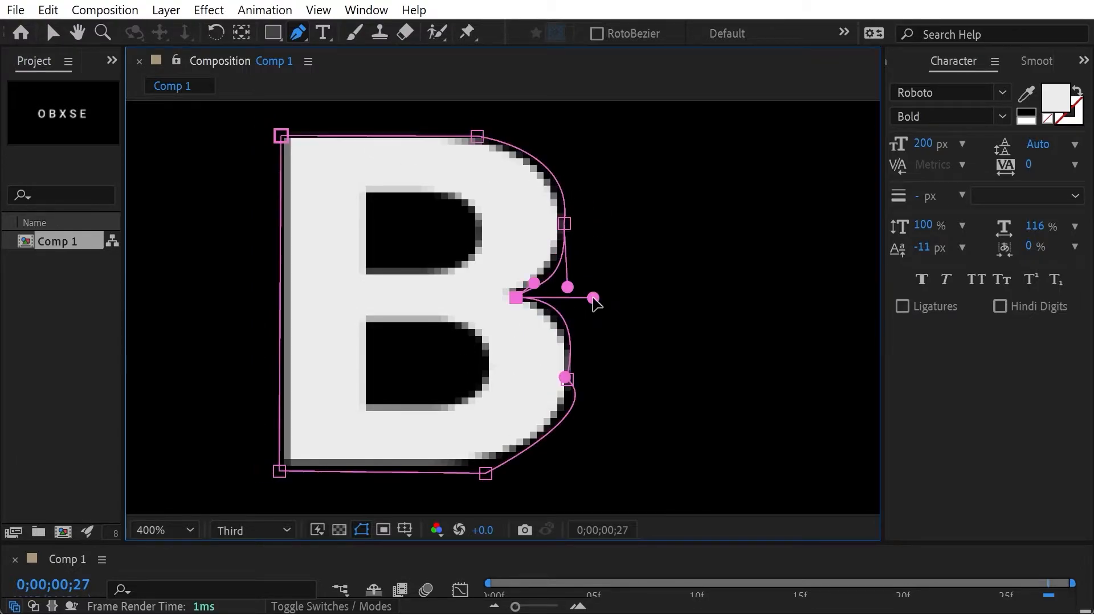
drag(593, 298, 593, 298)
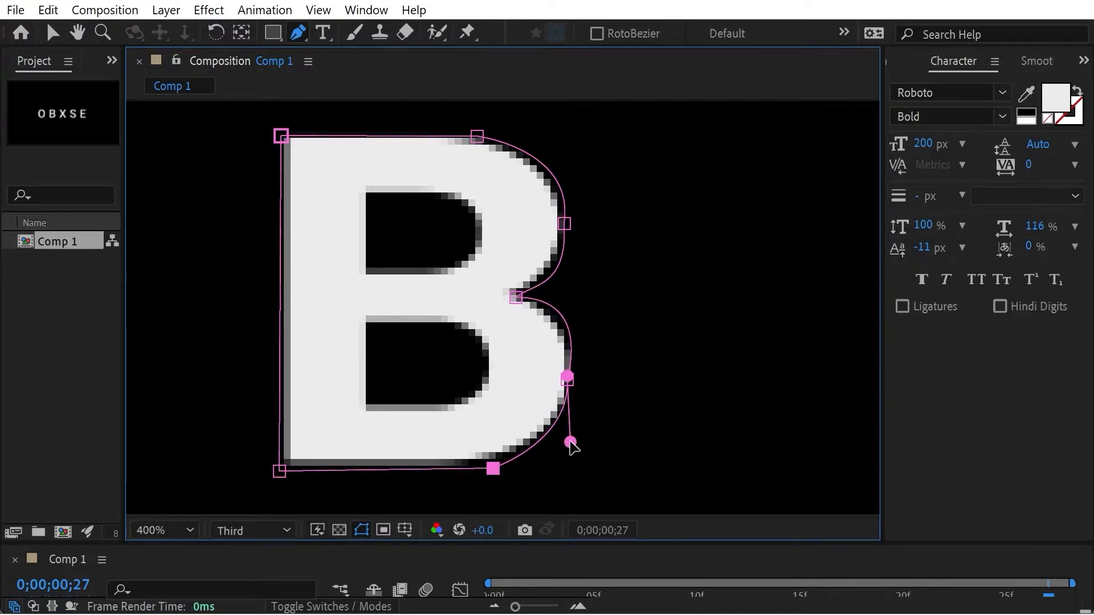
drag(571, 442, 573, 445)
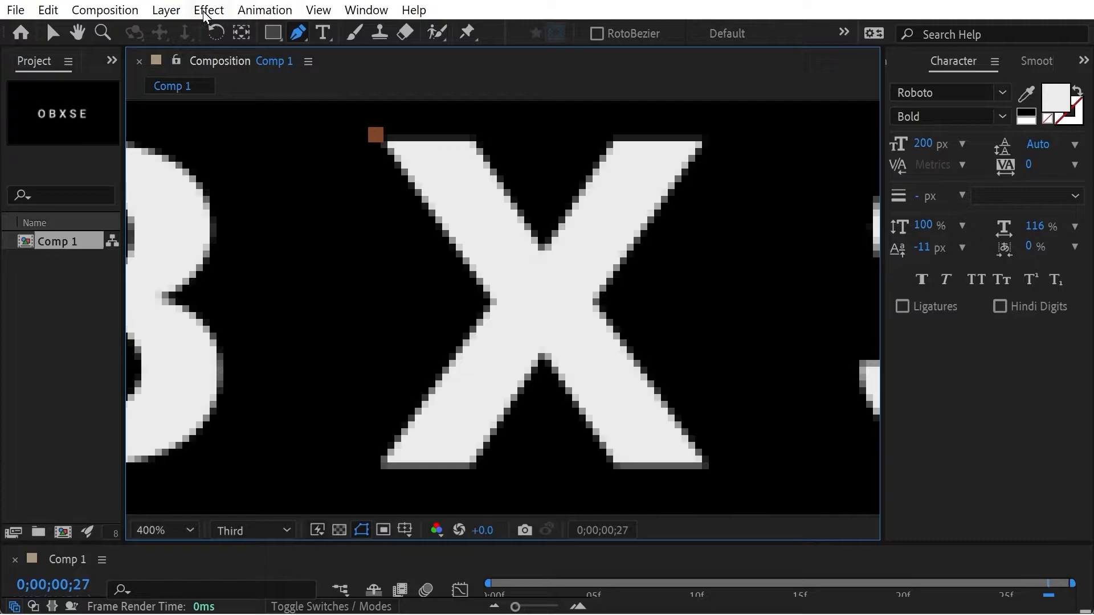
Step: Make the mask path started at the X's upper-left corner RotoBezier and trace the upper arms to the right inner notch
click(166, 10)
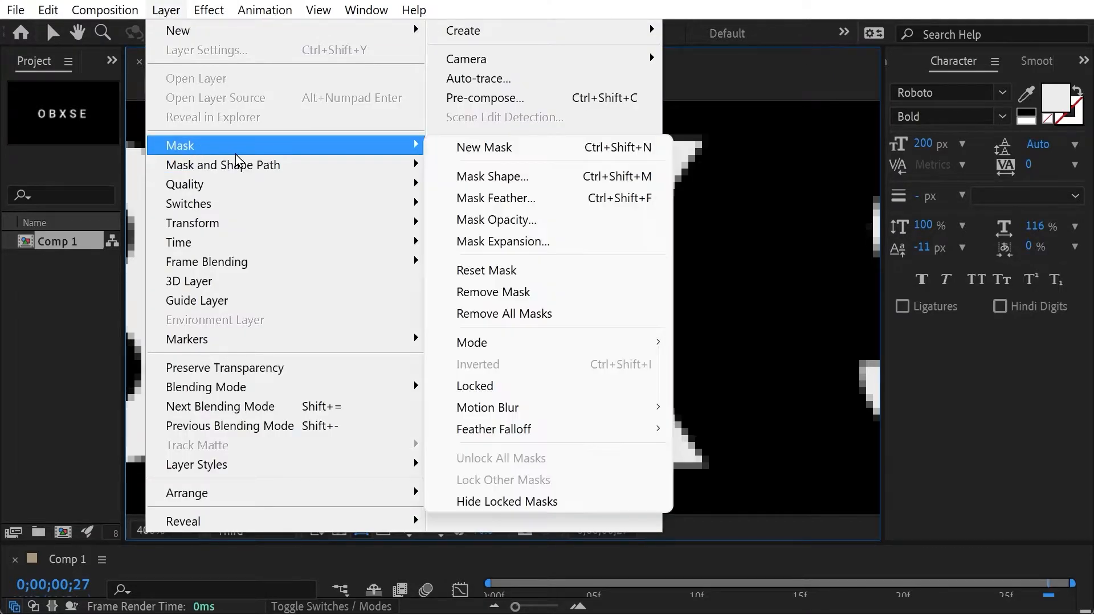
mouse_move(239, 164)
click(474, 171)
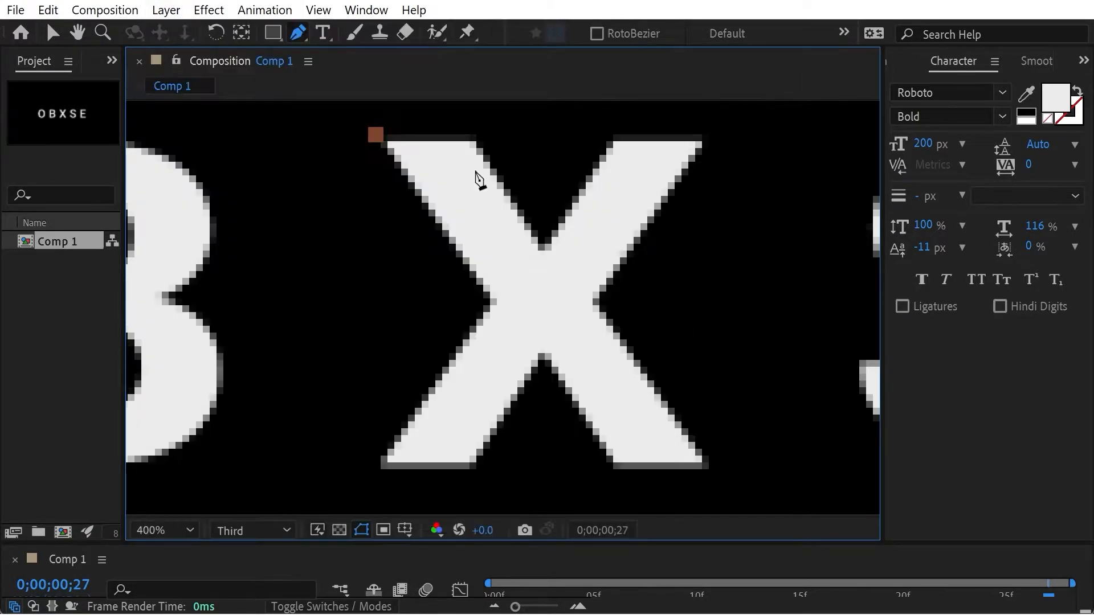
click(475, 135)
click(542, 228)
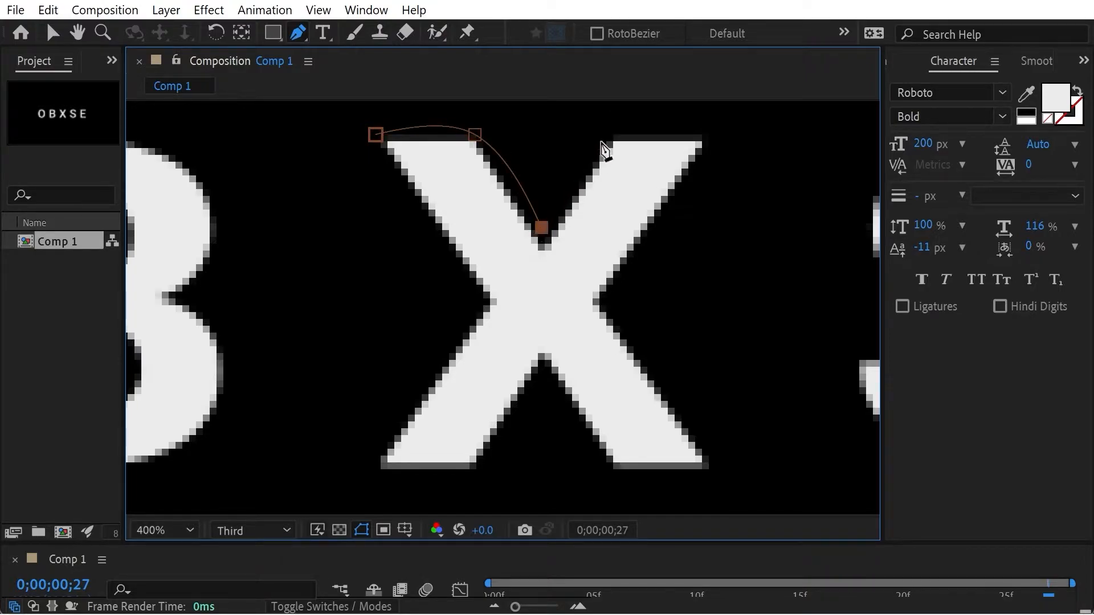
click(609, 134)
click(710, 137)
click(606, 308)
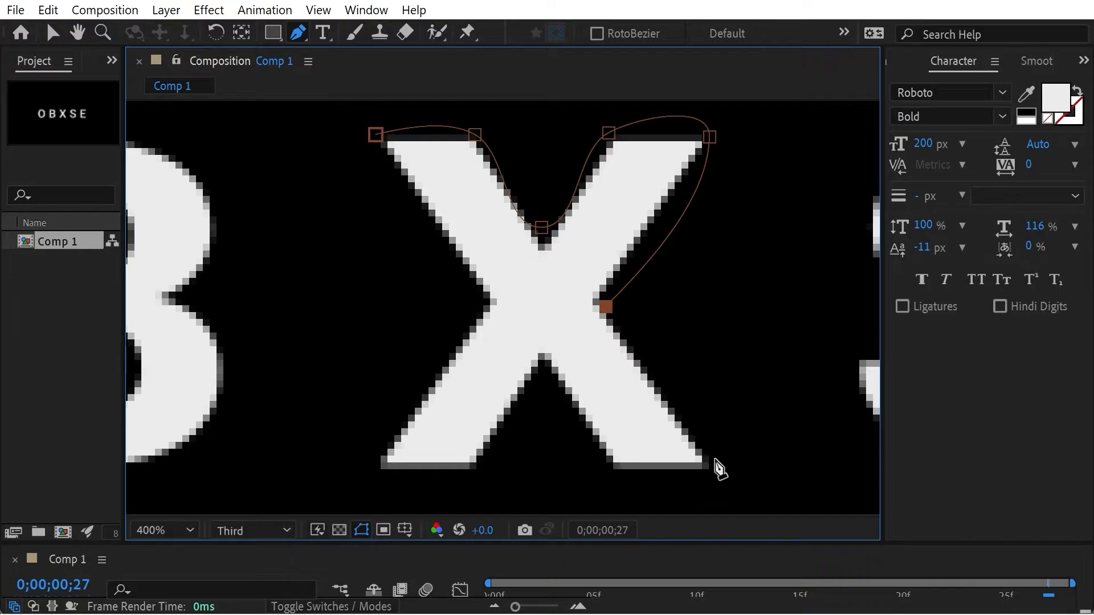
Step: Continue the RotoBezier path around the X's lower arms and left notch, and close it at the first vertex
drag(709, 463, 672, 479)
click(613, 474)
drag(548, 367, 533, 373)
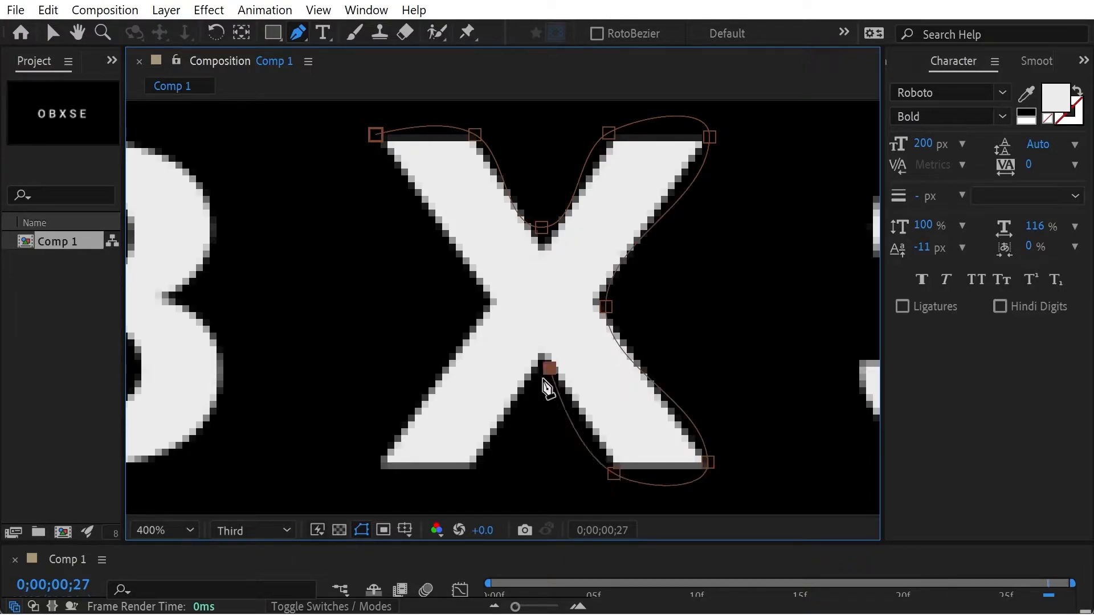
click(477, 470)
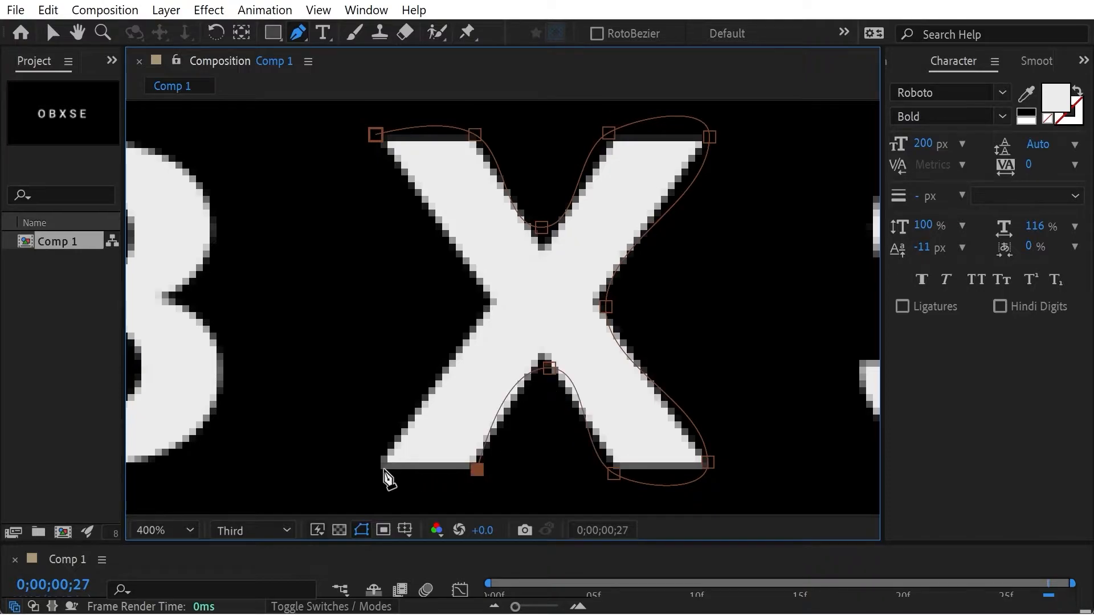
drag(379, 470, 378, 463)
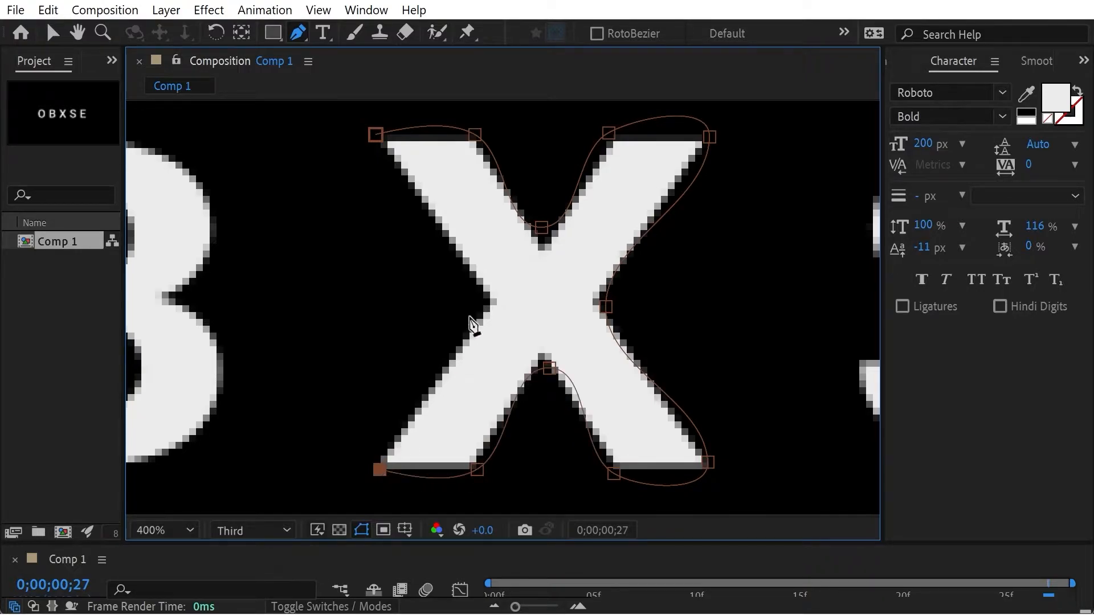
click(486, 302)
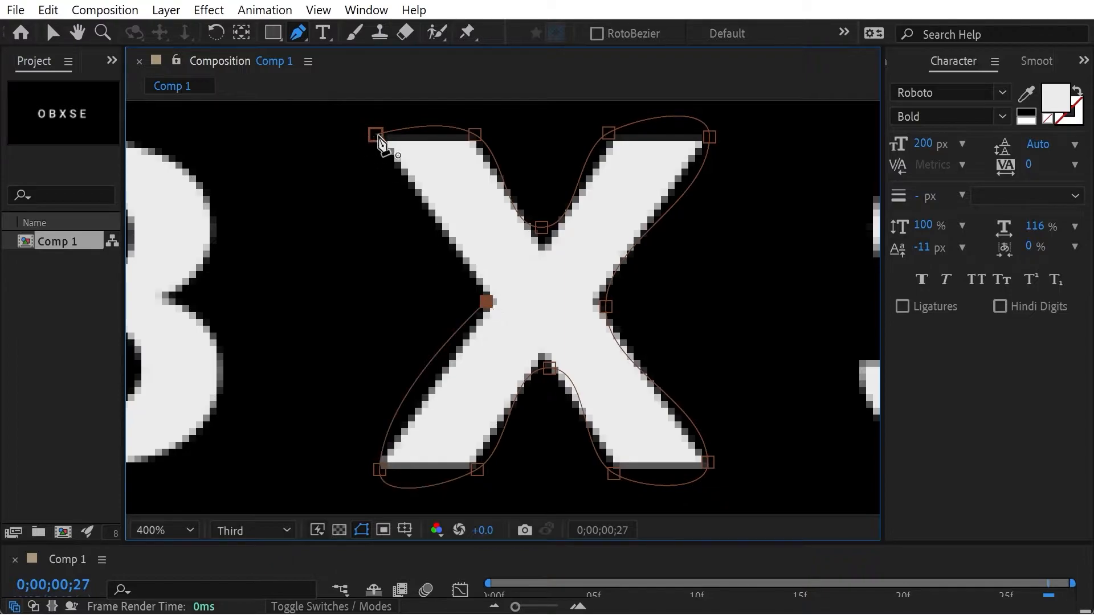
click(376, 135)
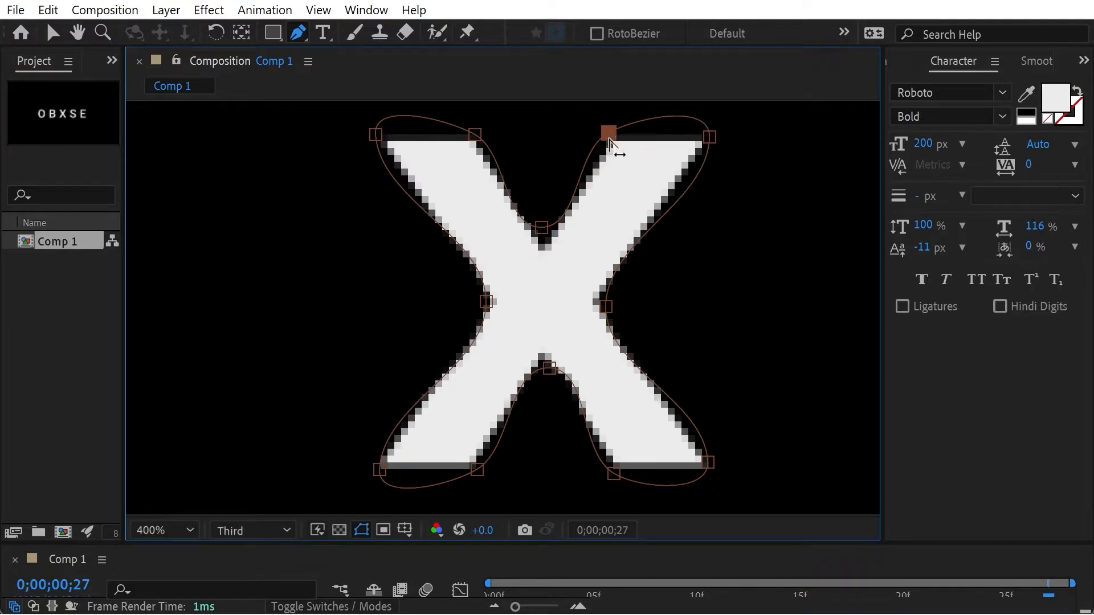
Step: Adjust the RotoBezier tension at the X's two upper-right arm vertices and right inner notch to straighten the adjoining segments
mouse_move(609, 143)
mouse_down()
mouse_move(647, 147)
mouse_move(600, 142)
mouse_move(605, 156)
mouse_up()
click(710, 137)
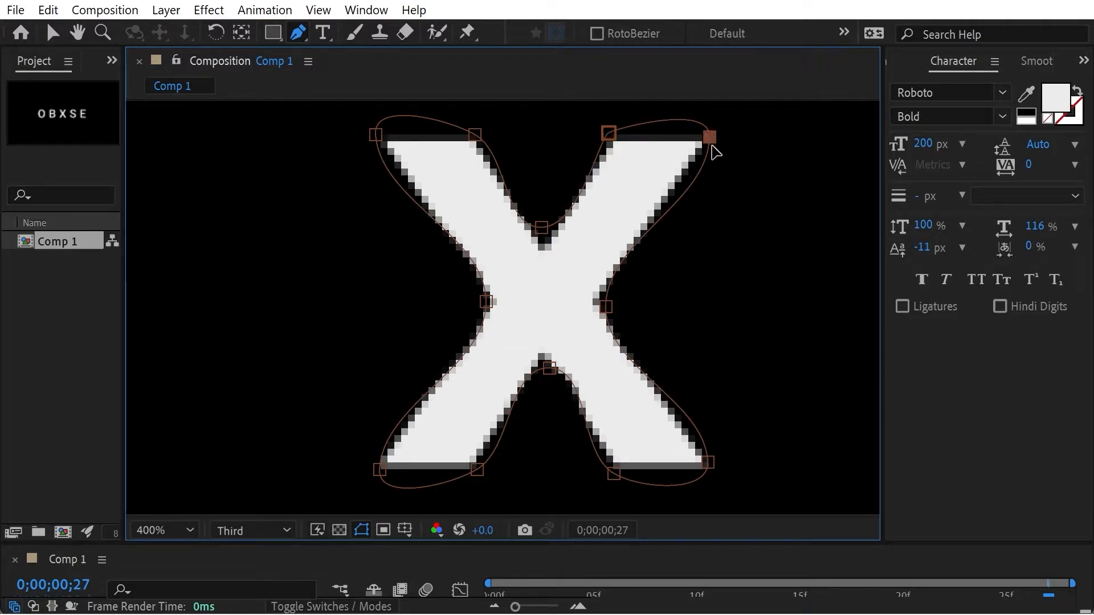
drag(731, 147, 673, 178)
mouse_move(672, 217)
mouse_down()
mouse_move(694, 213)
mouse_move(665, 214)
mouse_up()
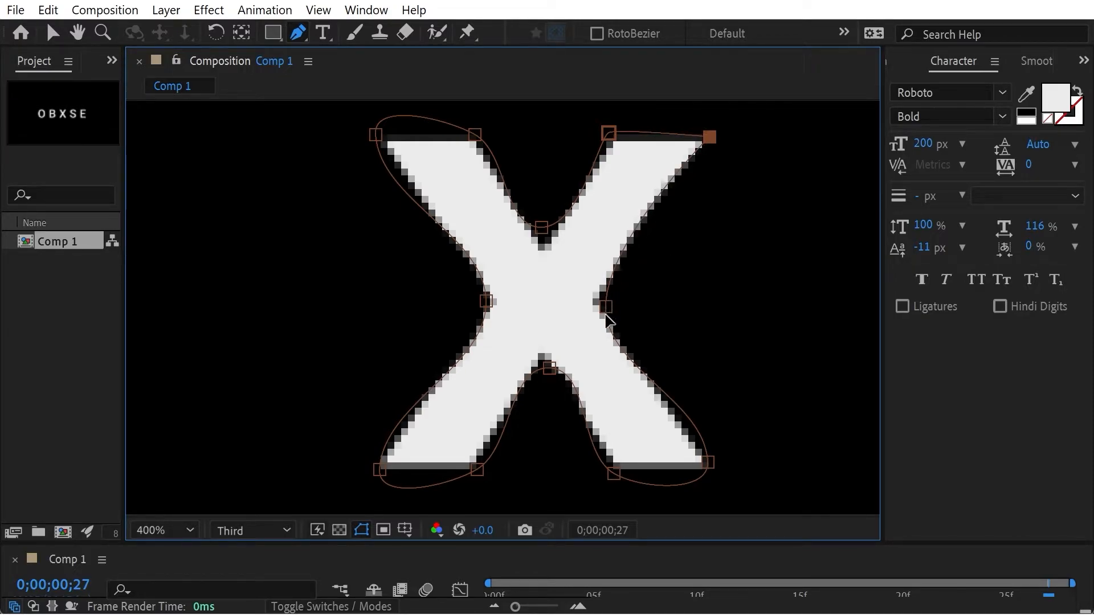
click(606, 310)
mouse_move(608, 313)
mouse_down()
mouse_move(640, 313)
mouse_move(603, 312)
mouse_up()
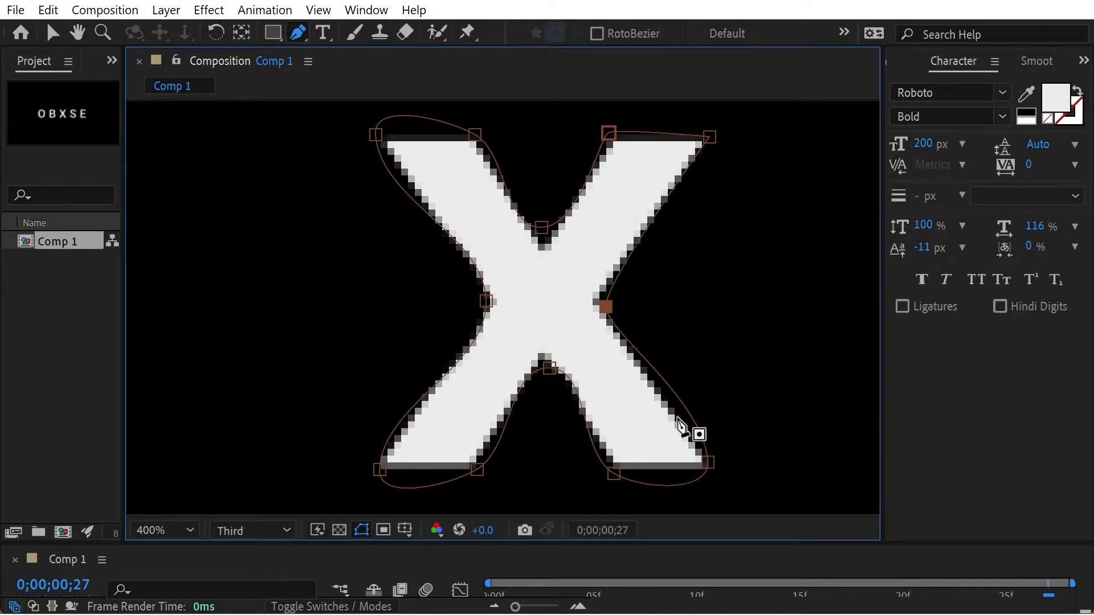
Step: Switch the X mask to RotoBezier, set its mask expansion to -3 pixels at 0;00;00;27, and preview the reveal
click(597, 34)
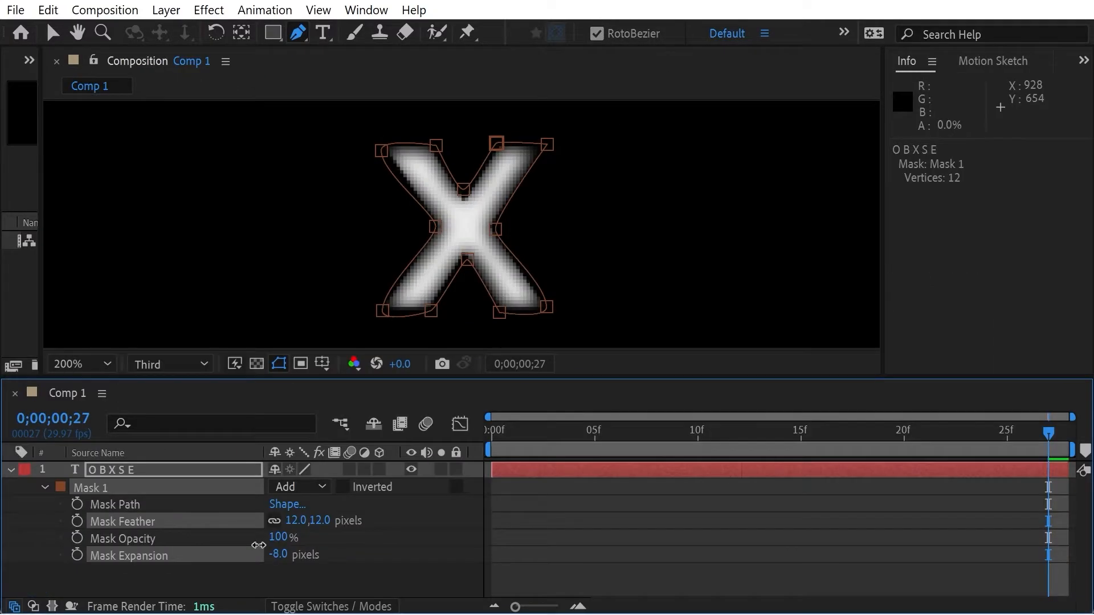
mouse_move(255, 546)
mouse_down()
mouse_move(270, 545)
mouse_move(245, 545)
mouse_move(263, 545)
mouse_up()
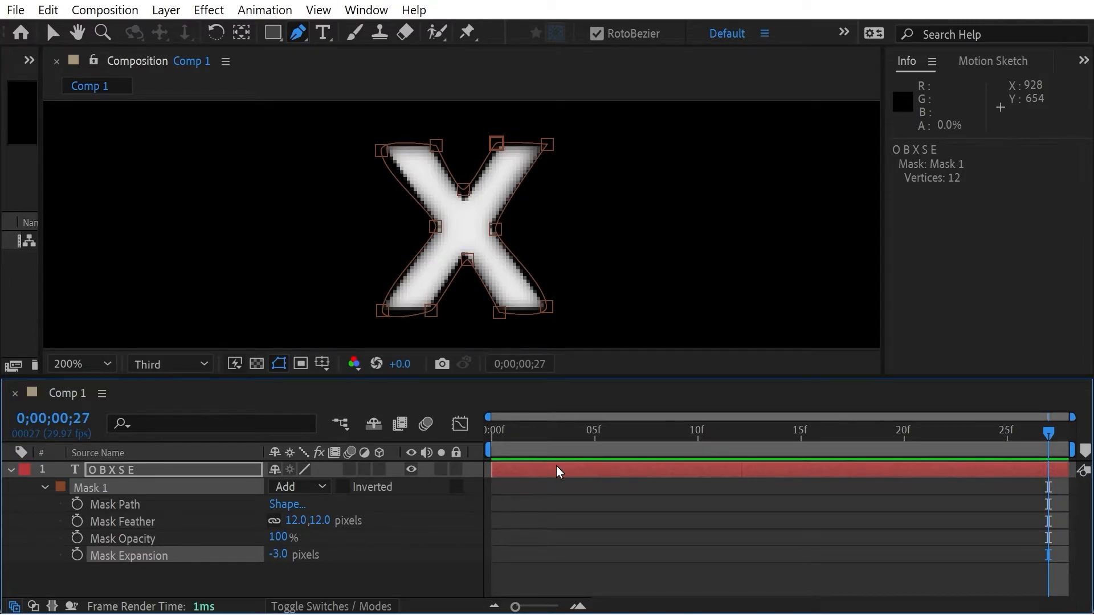
key(space)
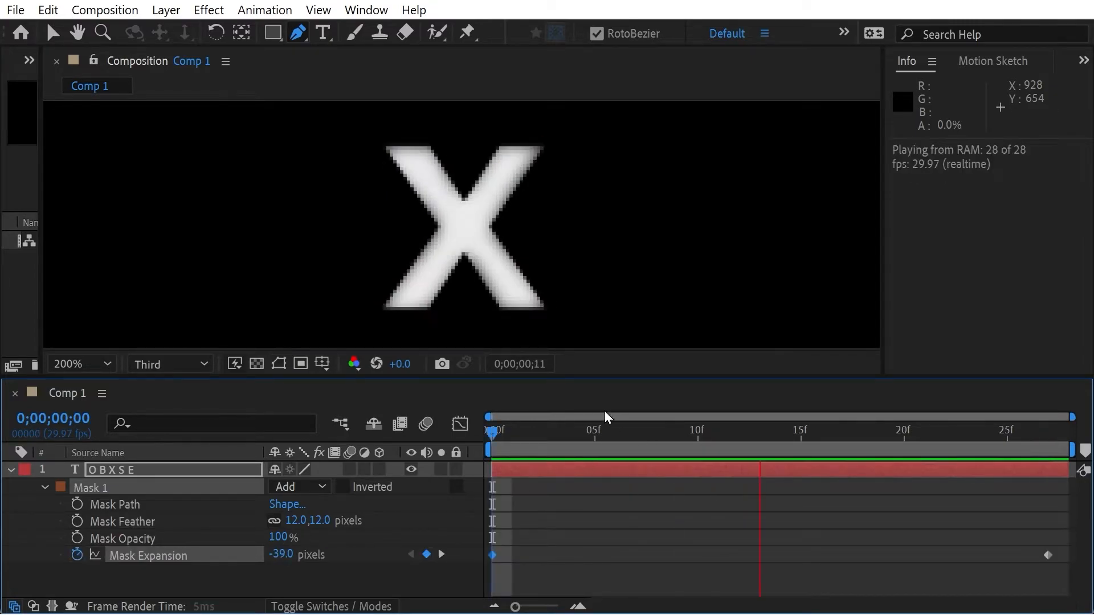
drag(558, 376, 558, 424)
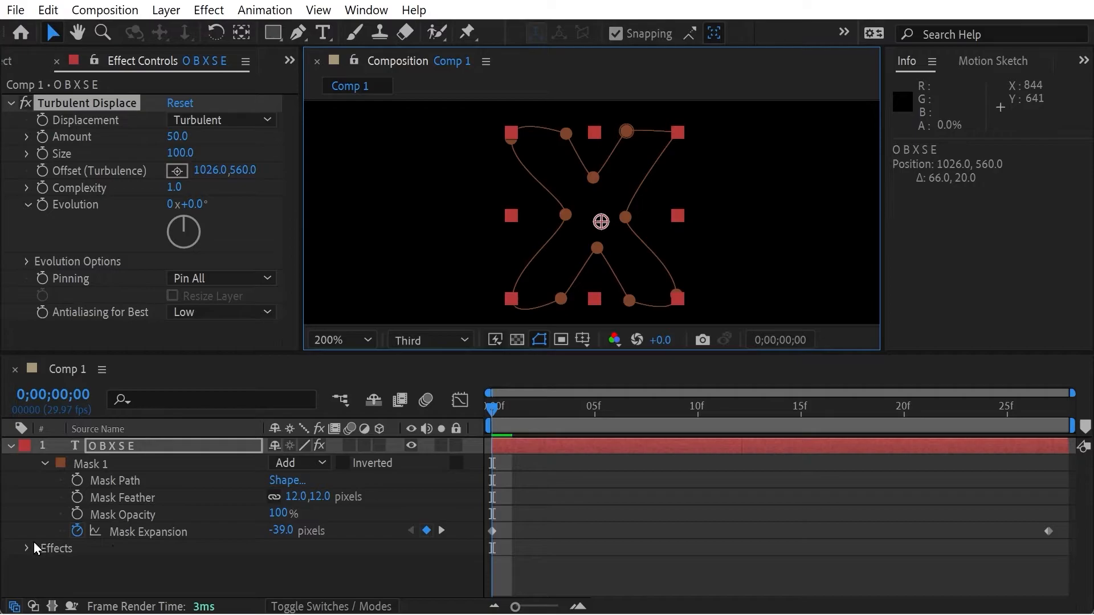
Step: Add an Evolution keyframe for Turbulent Displace at the first frame of the OBXSE text layer and preview the distortion
click(26, 548)
click(44, 566)
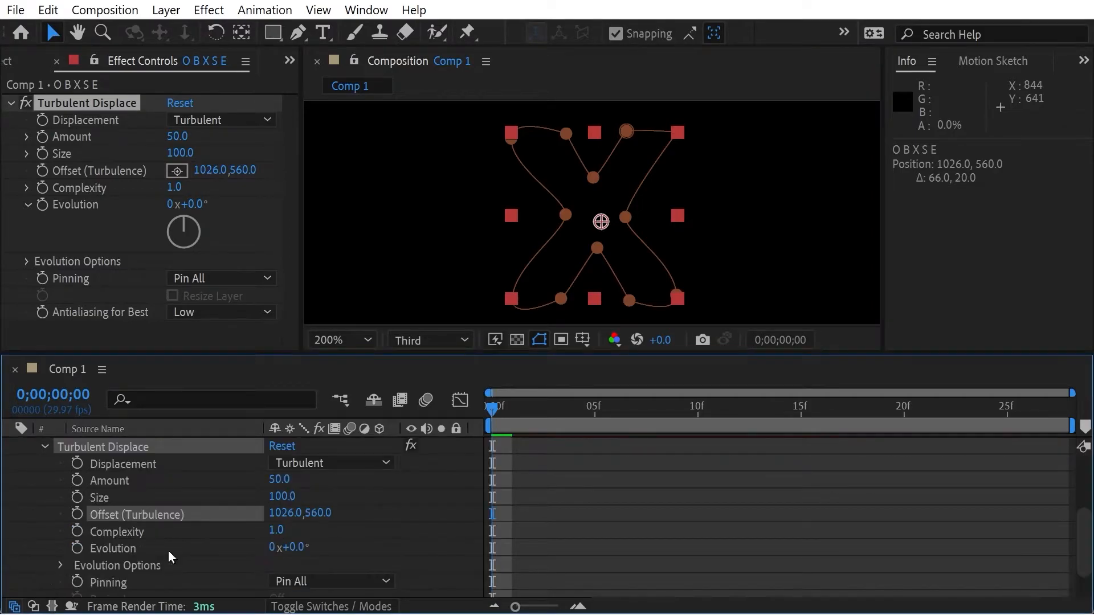
drag(570, 407, 450, 393)
click(77, 548)
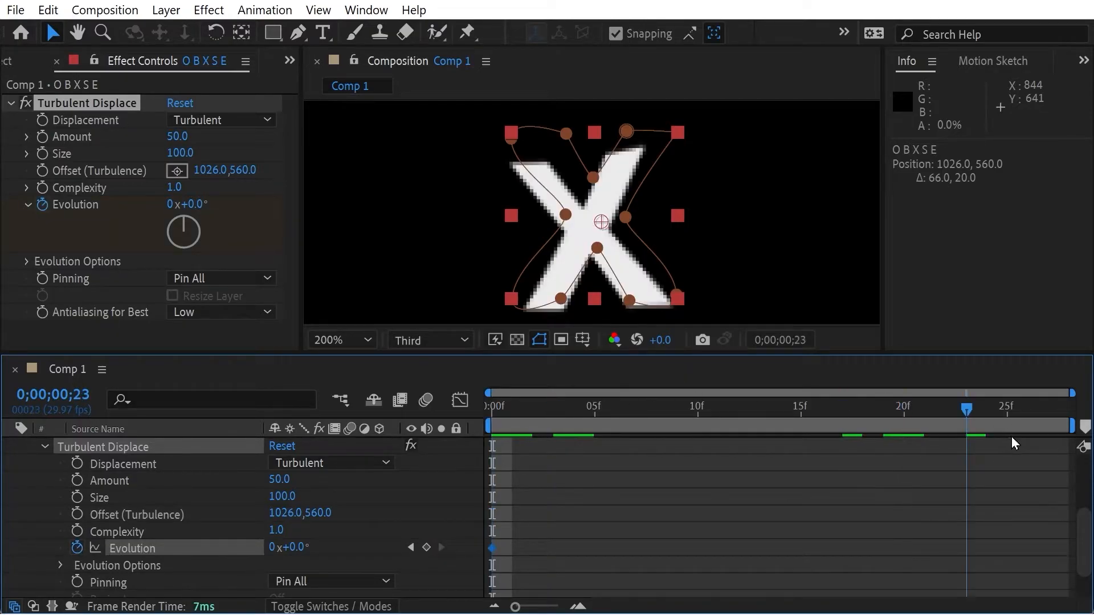
drag(965, 406, 595, 377)
drag(678, 376, 381, 405)
key(space)
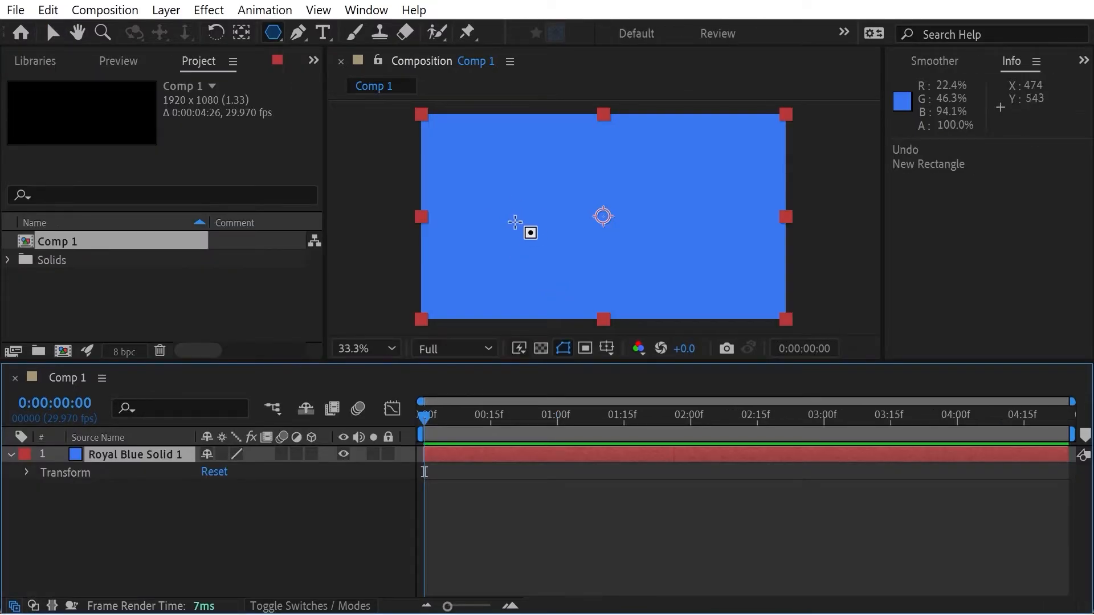
Step: Draw a polygon mask on the left of Royal Blue Solid 1 and an overlapping rounded rectangle mask about 1038 by 795 pixels
drag(506, 210, 551, 250)
click(278, 32)
click(275, 33)
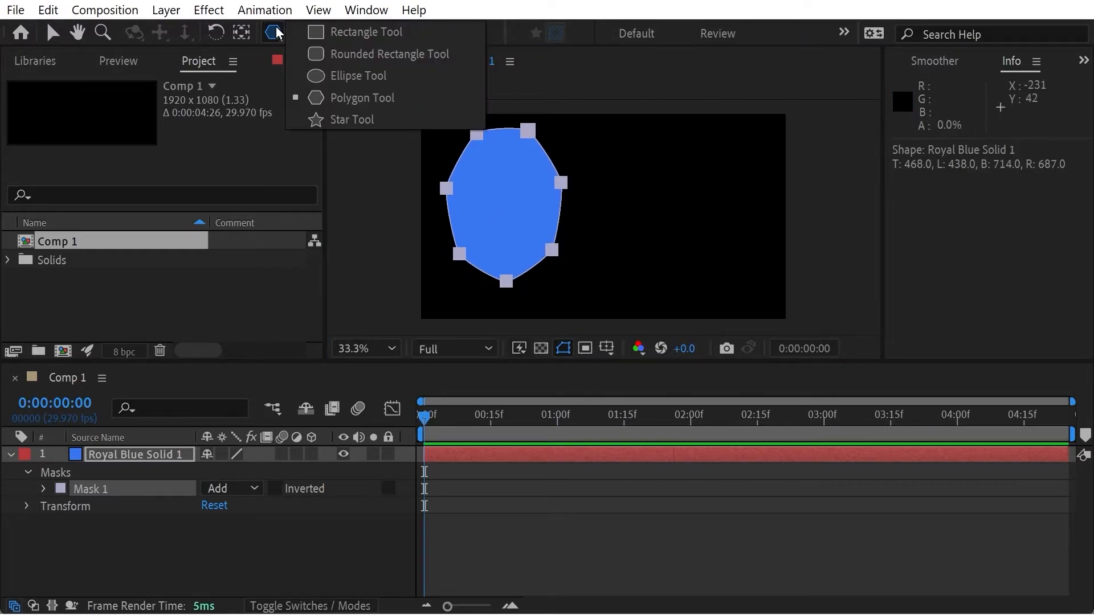
click(348, 58)
drag(716, 135, 519, 285)
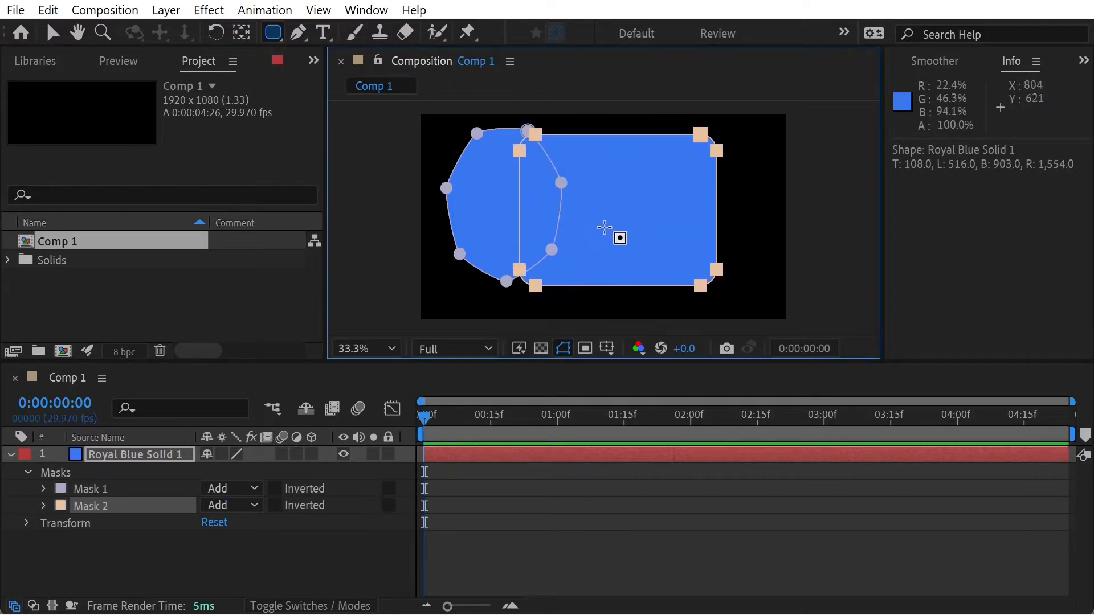
Step: Set the rounded rectangle mask, Mask 2, to Subtract mode
click(108, 489)
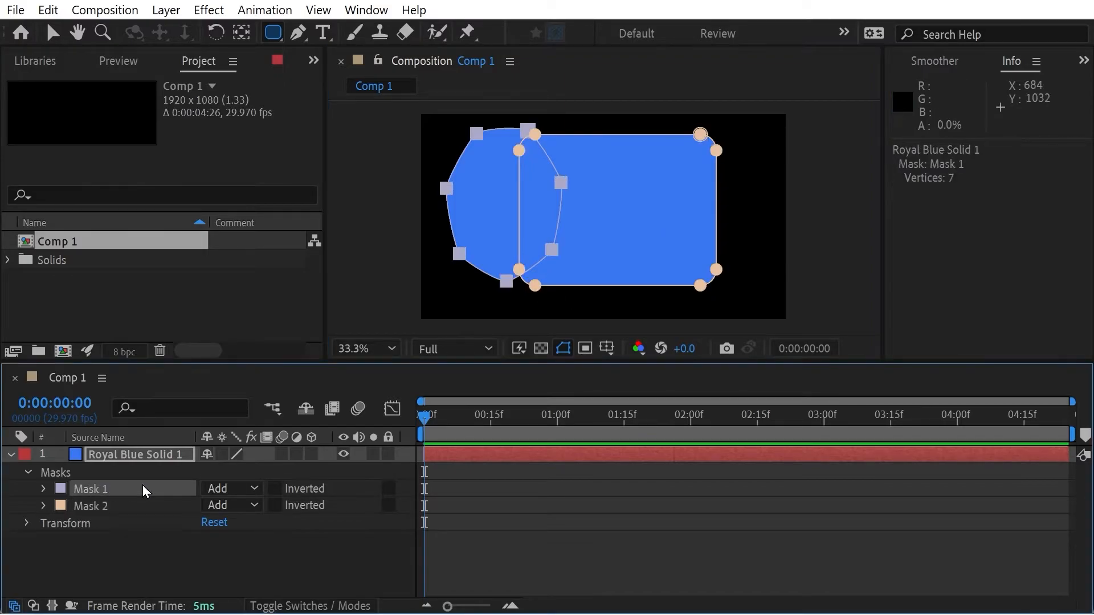
click(240, 492)
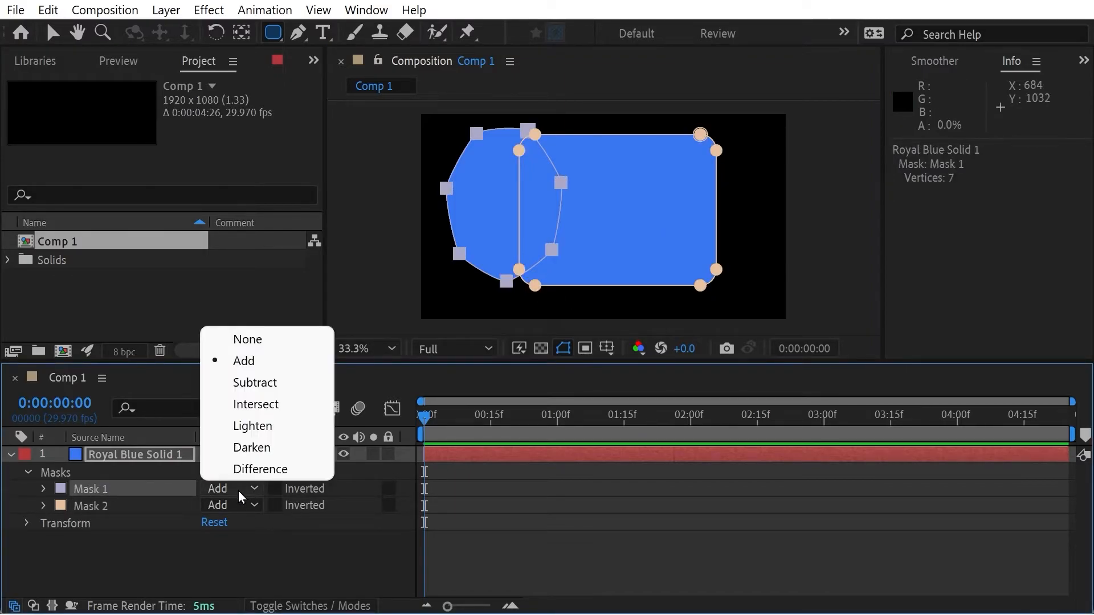
click(116, 489)
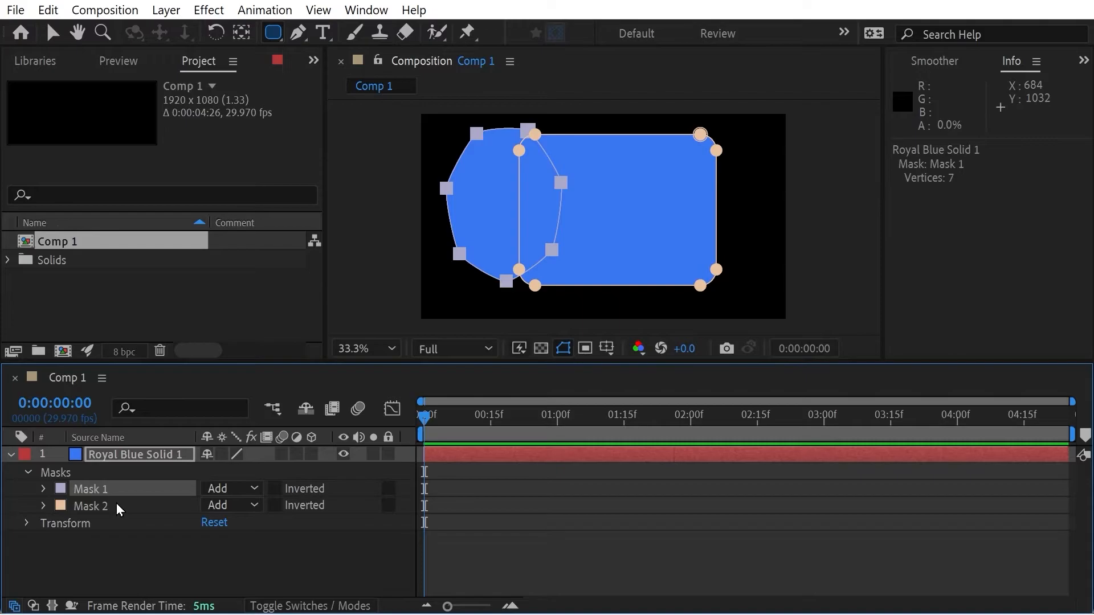
click(116, 507)
click(236, 506)
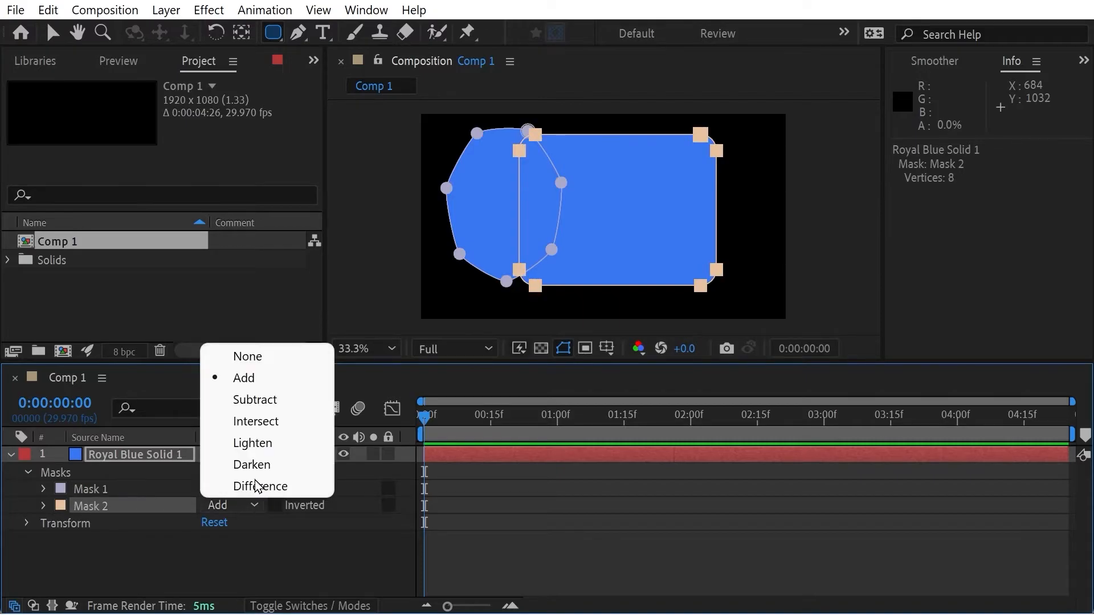
click(262, 399)
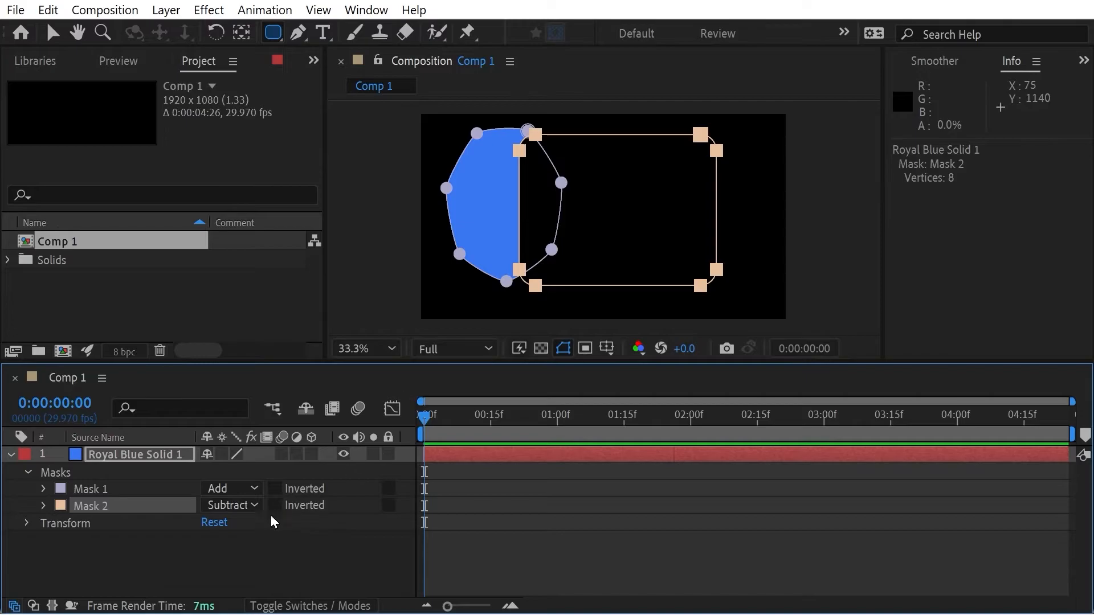
Step: Try Intersect mode on Mask 2, and settle on Difference mode for it
click(243, 506)
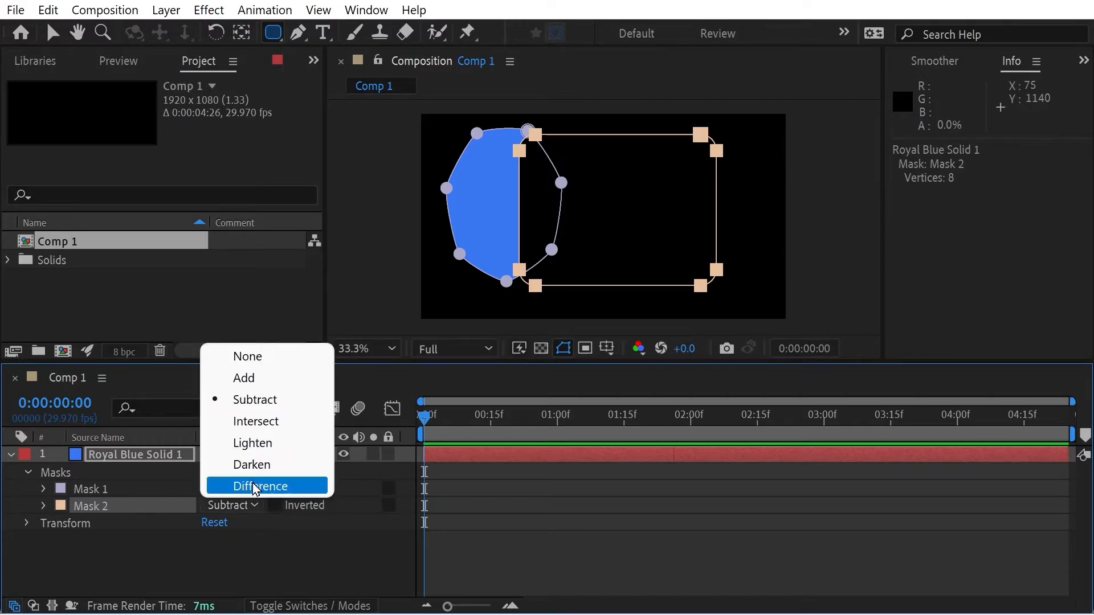
click(260, 420)
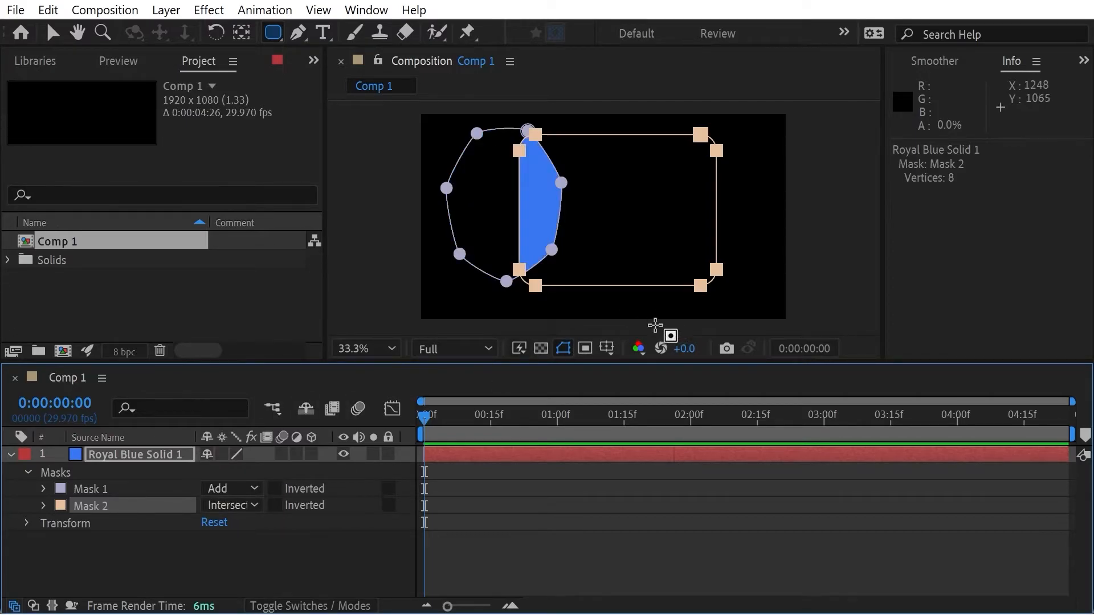
click(244, 512)
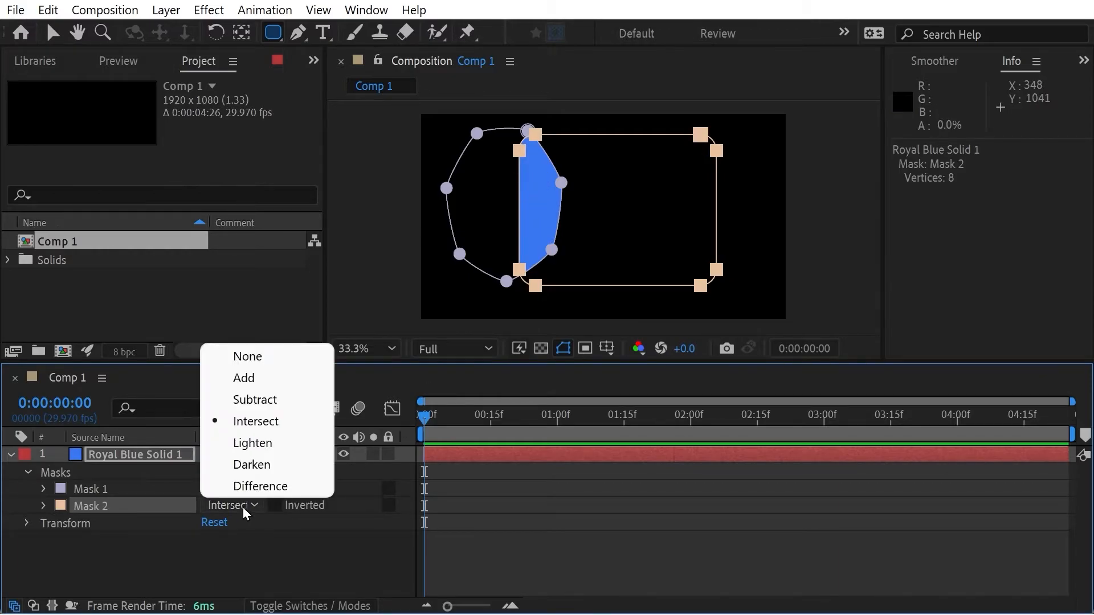
click(261, 486)
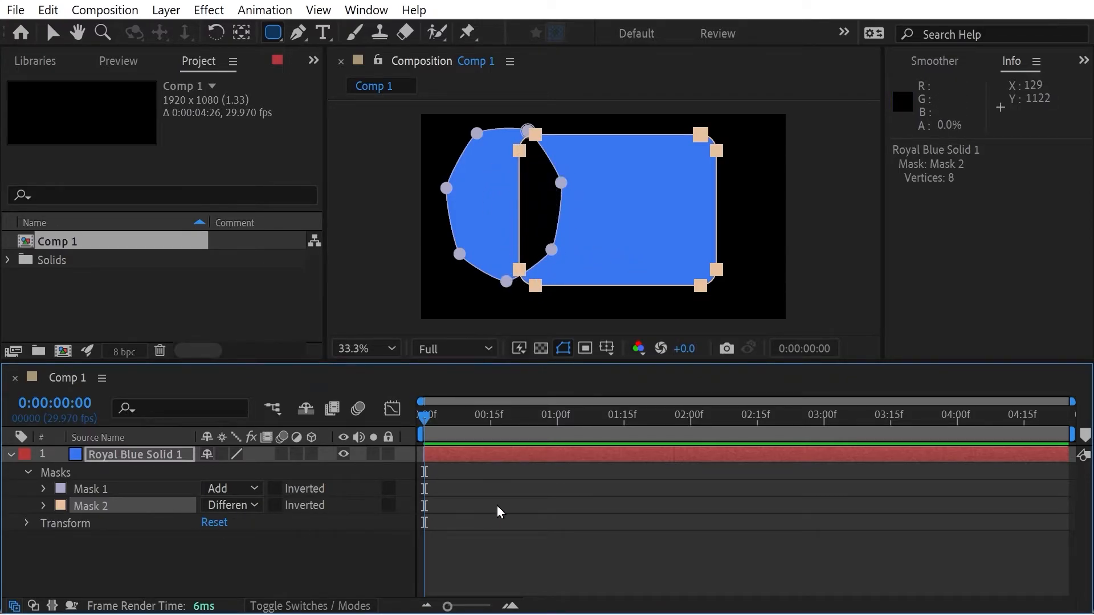
Step: Draw a rectangle mask about 615 by 390 pixels across the lower part of both masks and set its mode to Subtract
click(279, 34)
click(328, 32)
mouse_move(475, 316)
mouse_down()
mouse_move(531, 270)
mouse_move(605, 274)
mouse_move(605, 237)
mouse_move(593, 224)
mouse_move(623, 234)
mouse_move(499, 287)
mouse_move(504, 244)
mouse_move(606, 245)
mouse_move(589, 242)
mouse_up()
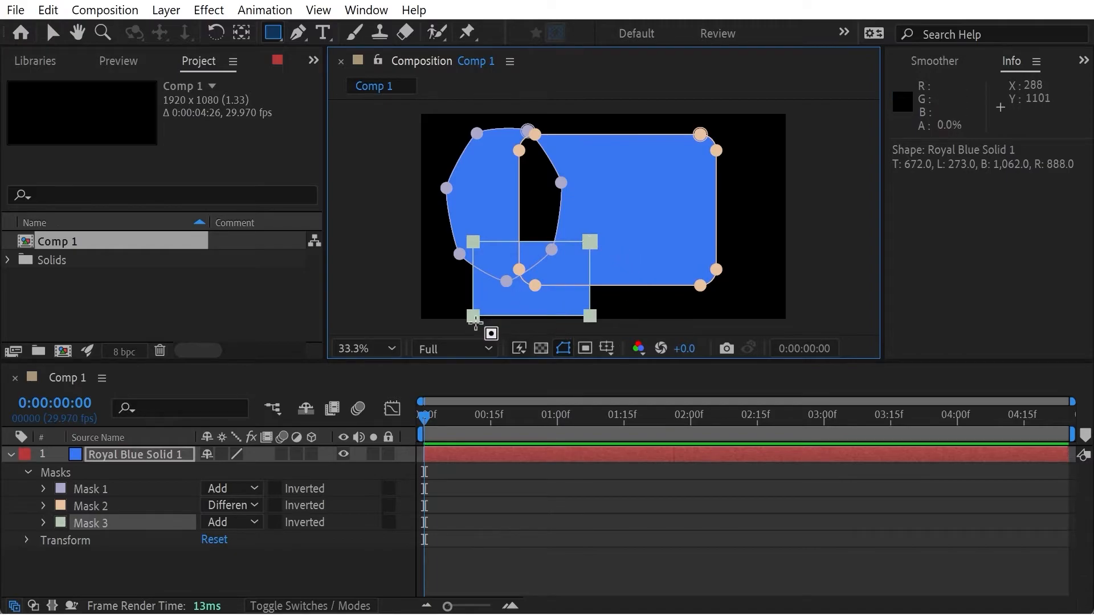
click(254, 518)
click(258, 416)
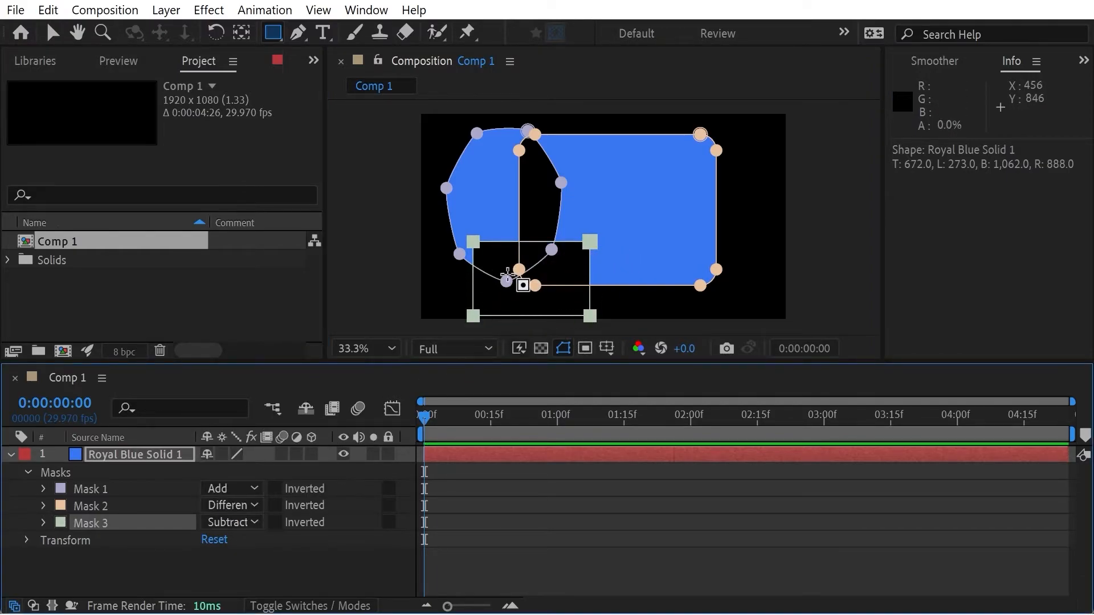
Step: Try Intersect mode on Mask 3 and undo the mode change
click(247, 519)
click(263, 434)
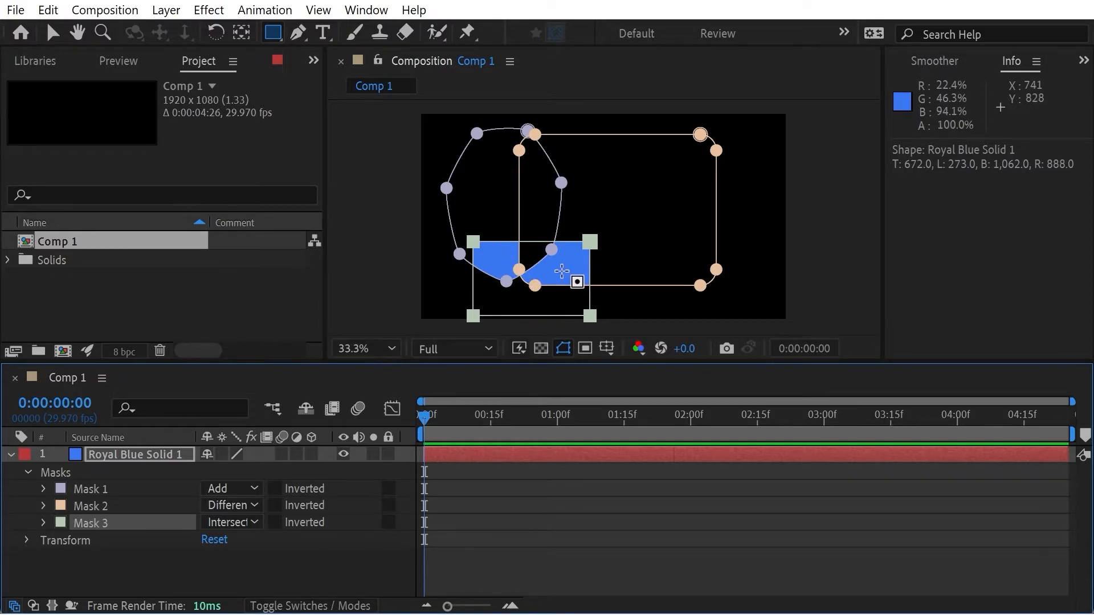
key(ctrl+z)
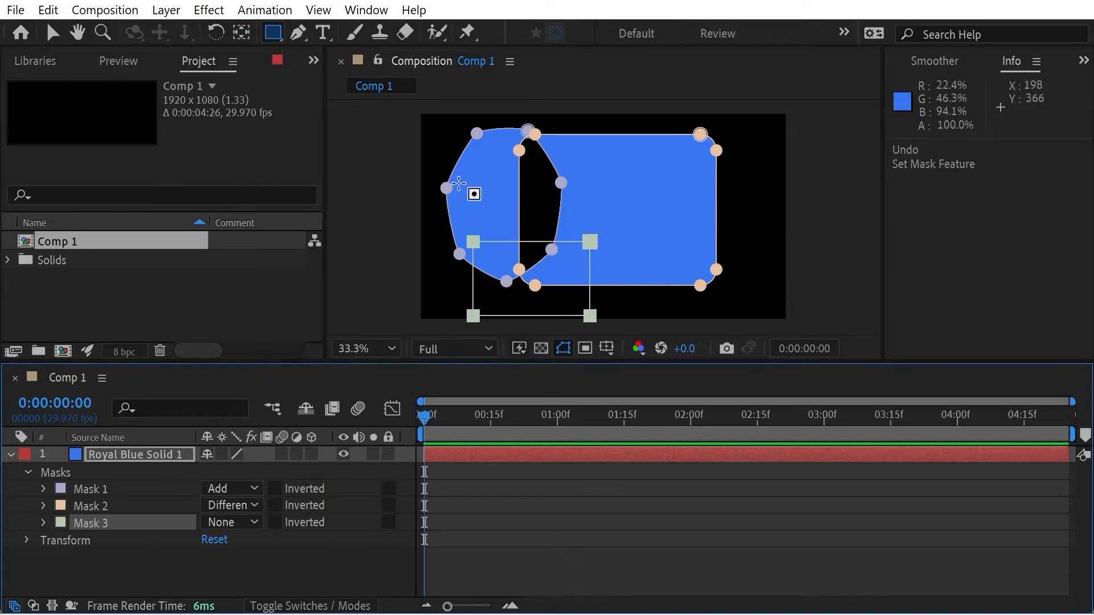
click(254, 521)
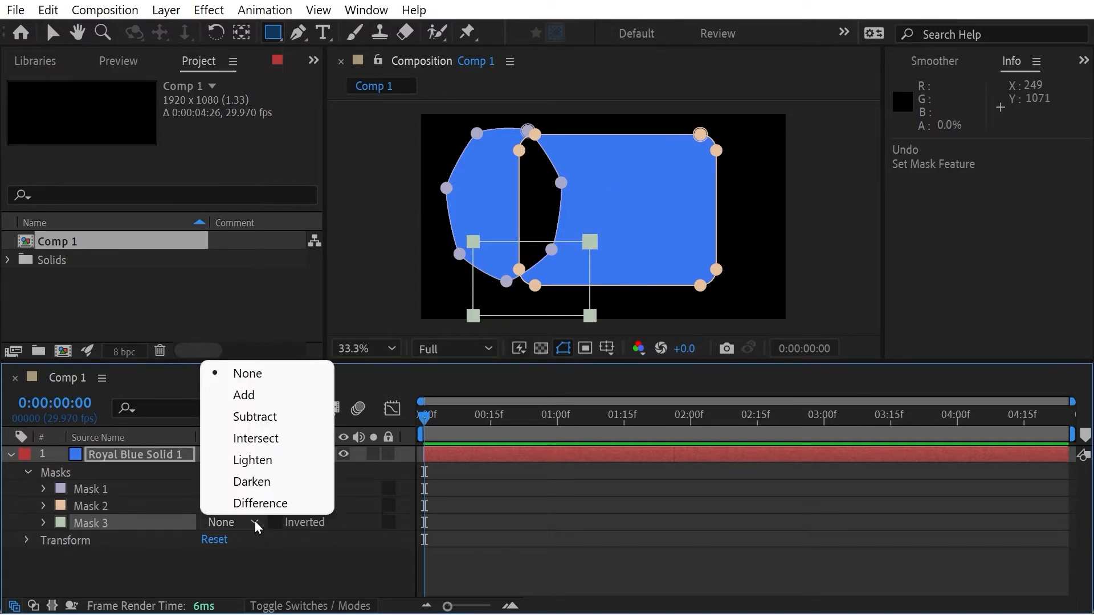
click(264, 443)
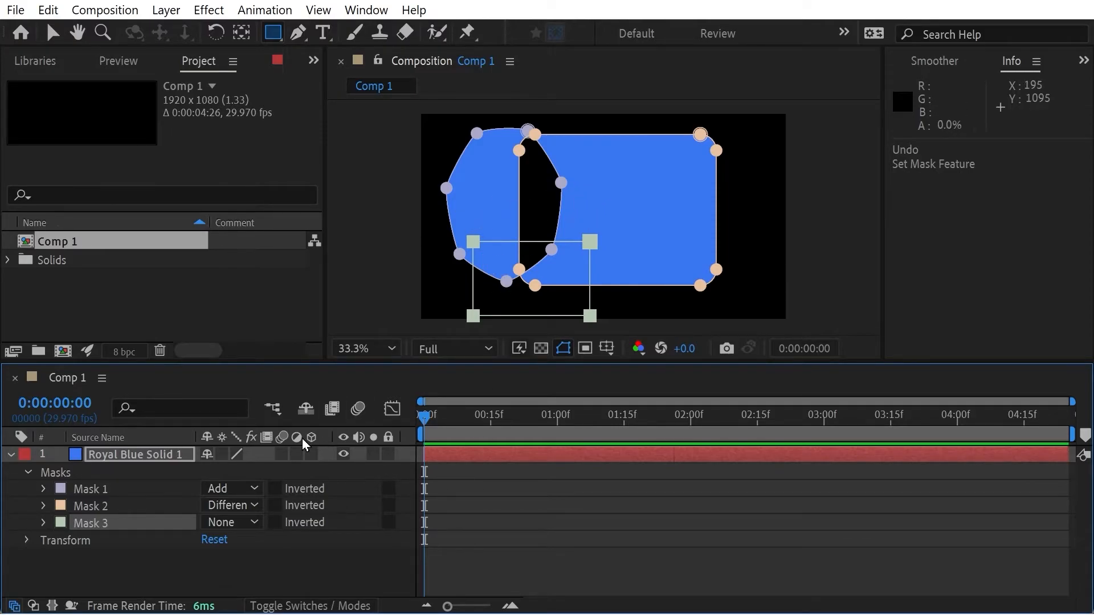
Step: Set Mask 3's mode back to Subtract so it cuts into the two masks above it
click(230, 522)
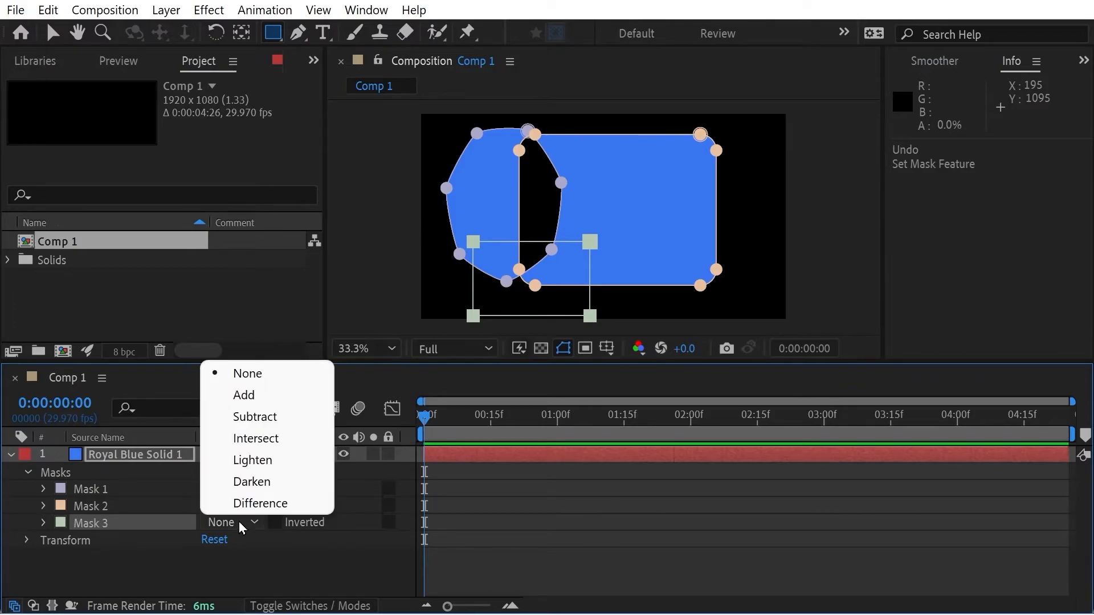
click(254, 417)
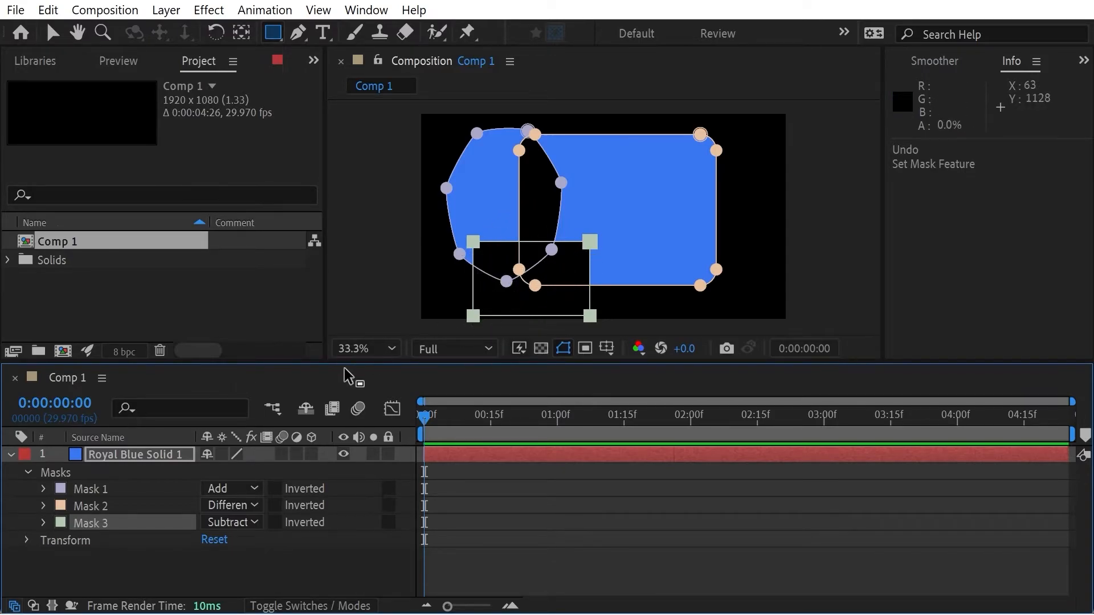
click(245, 523)
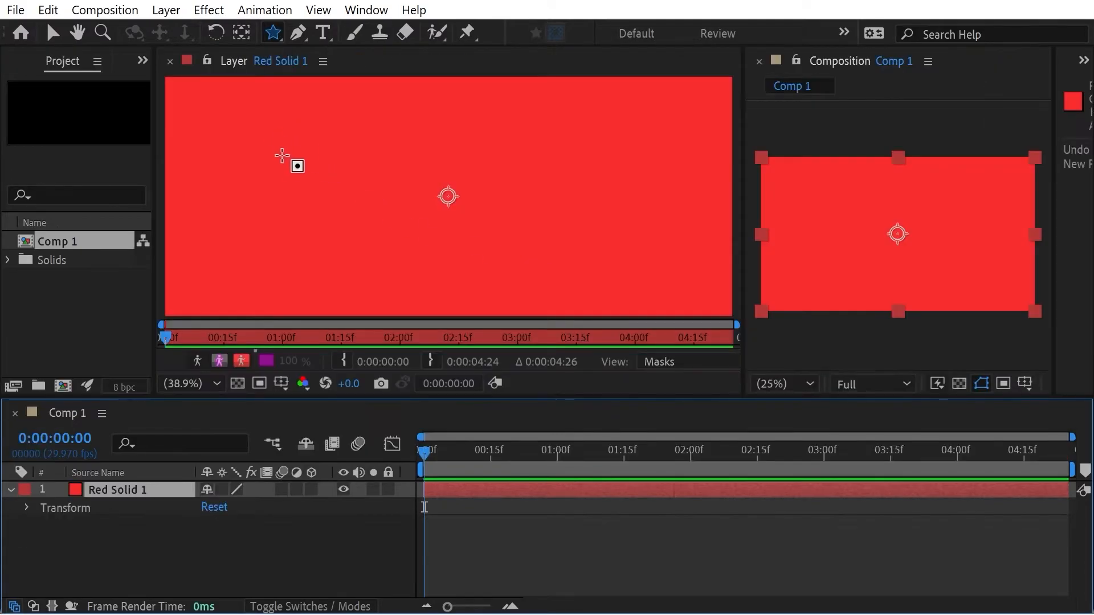
Step: Draw a rectangle mask on the left side of Red Solid 1 in its Layer view and add a Mask Path keyframe at 0:00:00:00
click(273, 32)
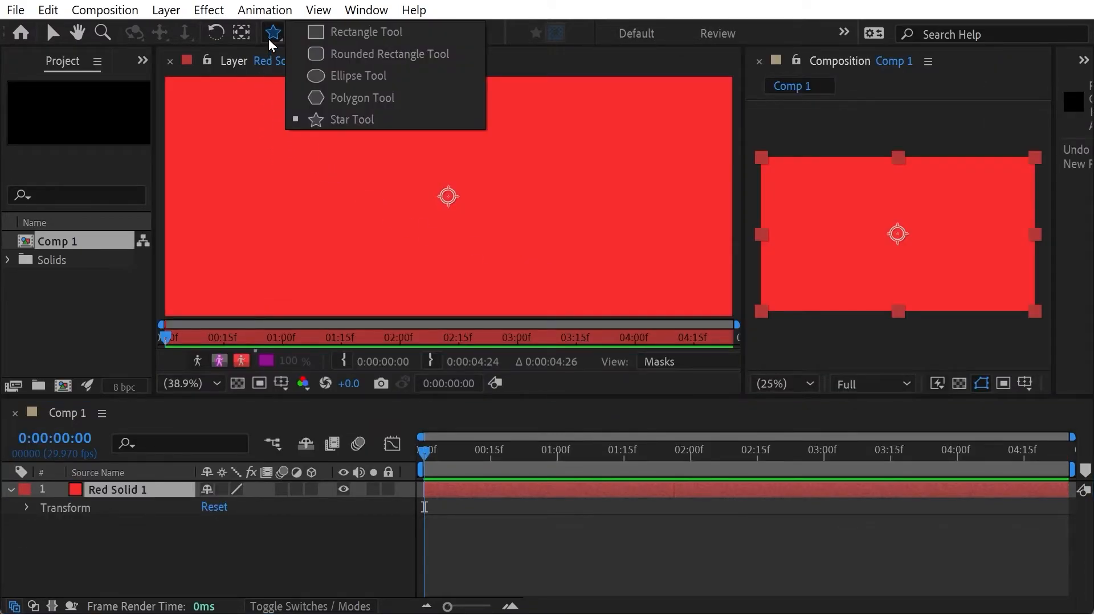
click(342, 32)
drag(245, 160, 385, 273)
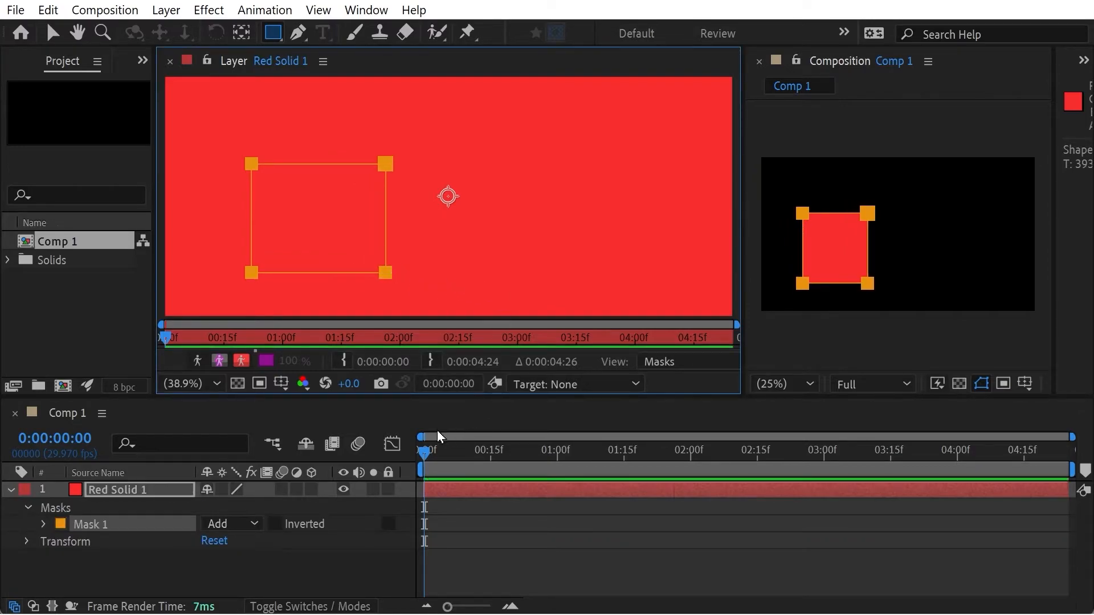
click(43, 524)
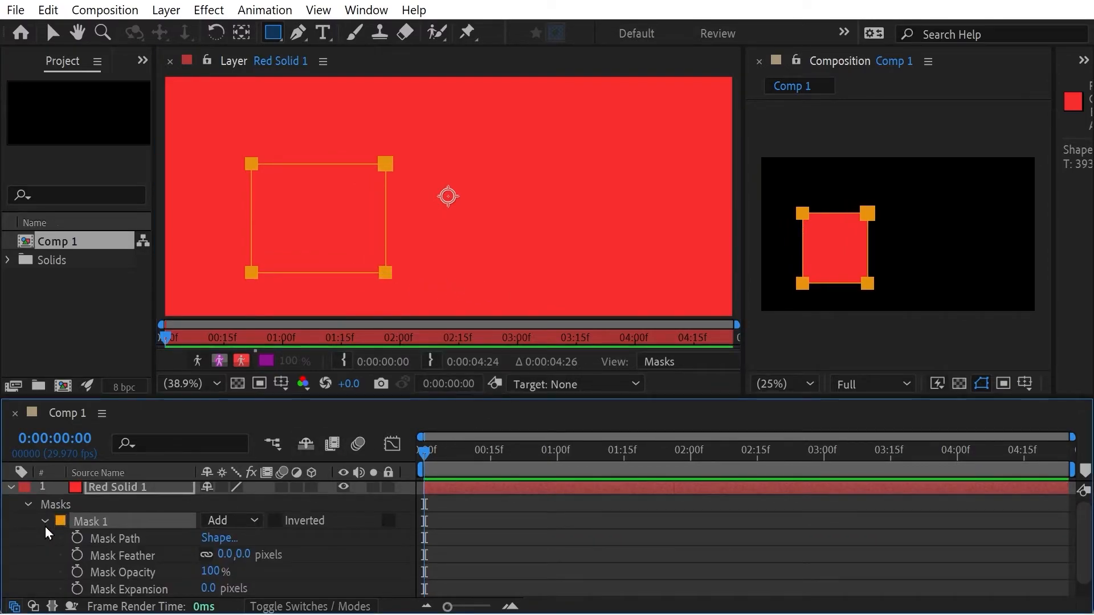
click(76, 538)
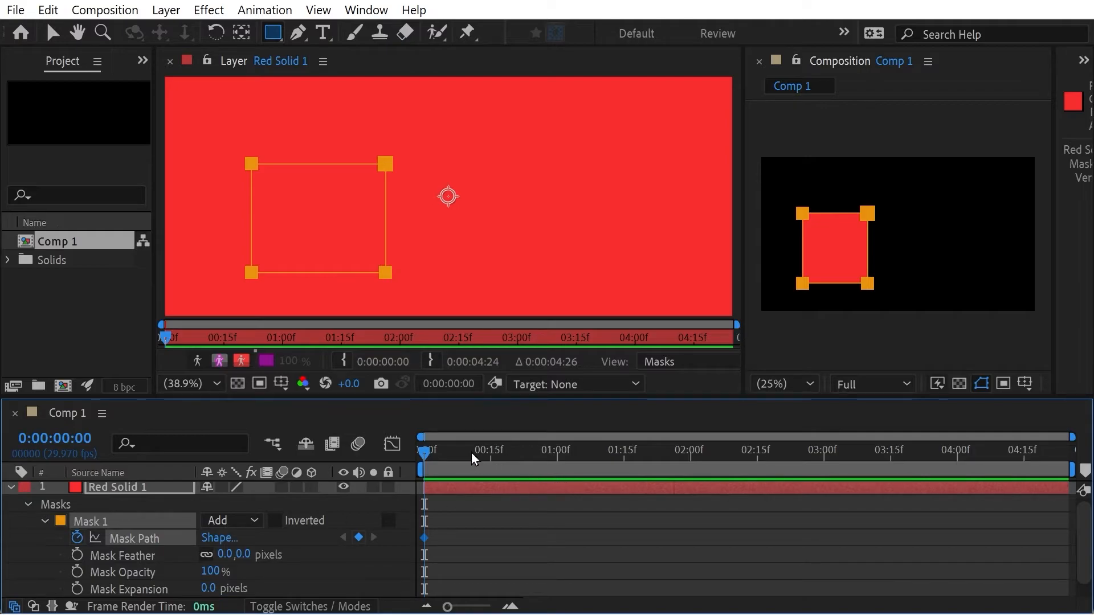
Step: Copy the first Mask Path keyframe of the red solid's mask to 0:00:01:00
drag(476, 453, 557, 451)
key(ctrl+c)
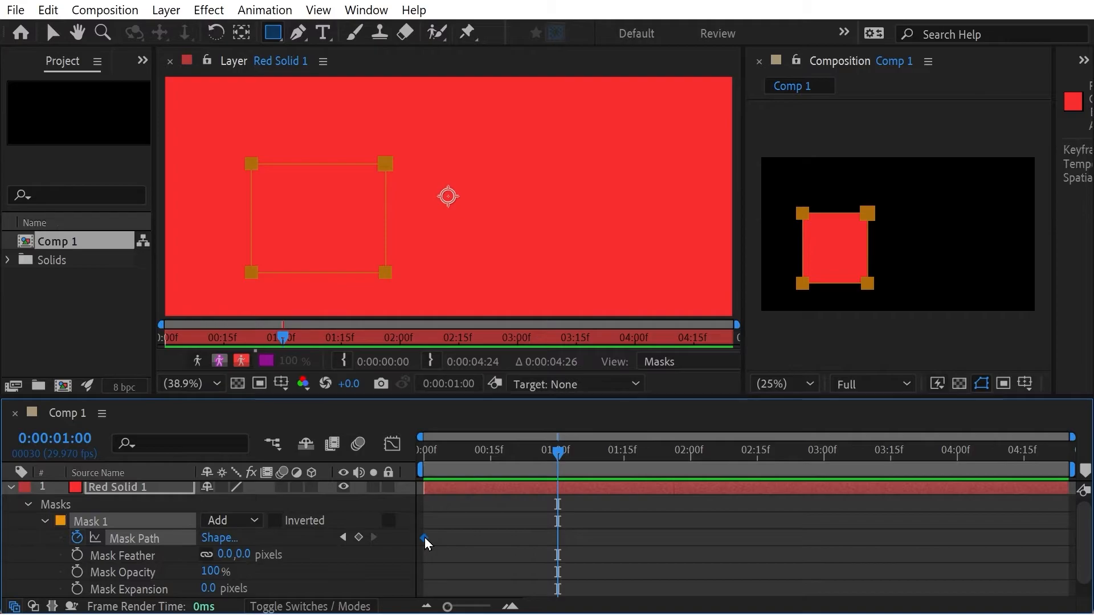
key(ctrl+v)
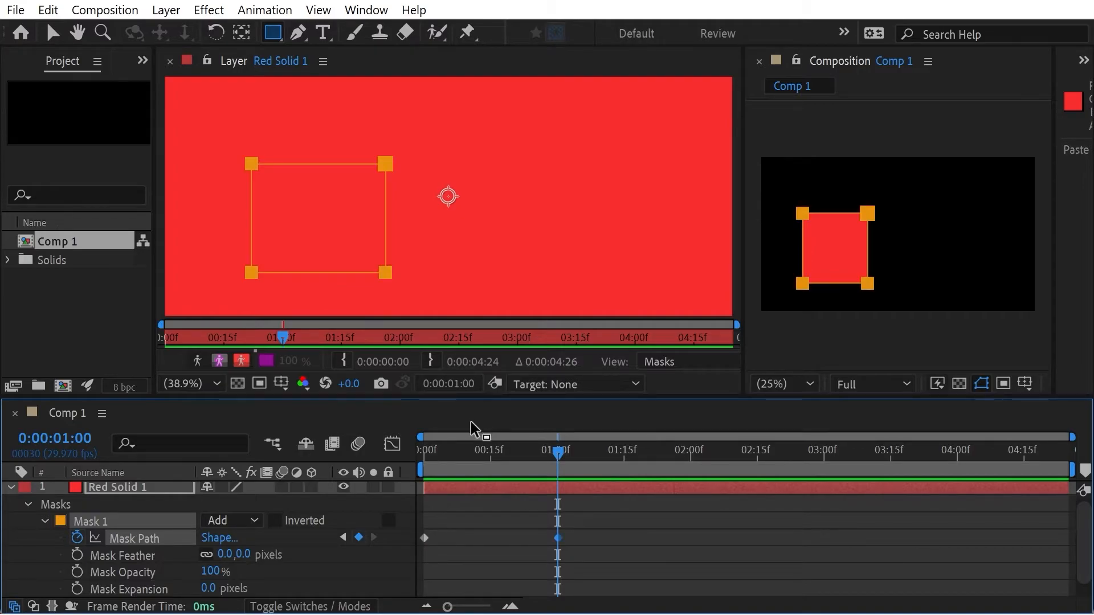
Step: Move the rectangle mask horizontally to the right half of the red solid at 0:00:01:00, and preview the motion
key(shift+Right)
key(shift+Right)
key(shift+Right)
key(shift+Right)
key(shift+Right)
key(shift+Right)
key(shift+Right)
key(shift+Right)
key(shift+Right)
key(shift+Right)
key(shift+Right)
key(shift+Right)
key(shift+Right)
key(shift+Right)
key(shift+Right)
key(shift+Right)
key(shift+Right)
key(shift+Right)
key(shift+Right)
key(shift+Right)
key(shift+Right)
key(shift+Right)
key(shift+Right)
key(shift+Right)
key(shift+Right)
key(shift+Right)
key(shift+Right)
key(shift+Right)
key(shift+Right)
key(shift+Right)
key(shift+Right)
key(shift+Right)
key(shift+Right)
key(shift+Right)
key(shift+Right)
key(shift+Right)
key(shift+Right)
key(shift+Right)
key(shift+Right)
key(shift+Right)
key(space)
drag(490, 488, 546, 478)
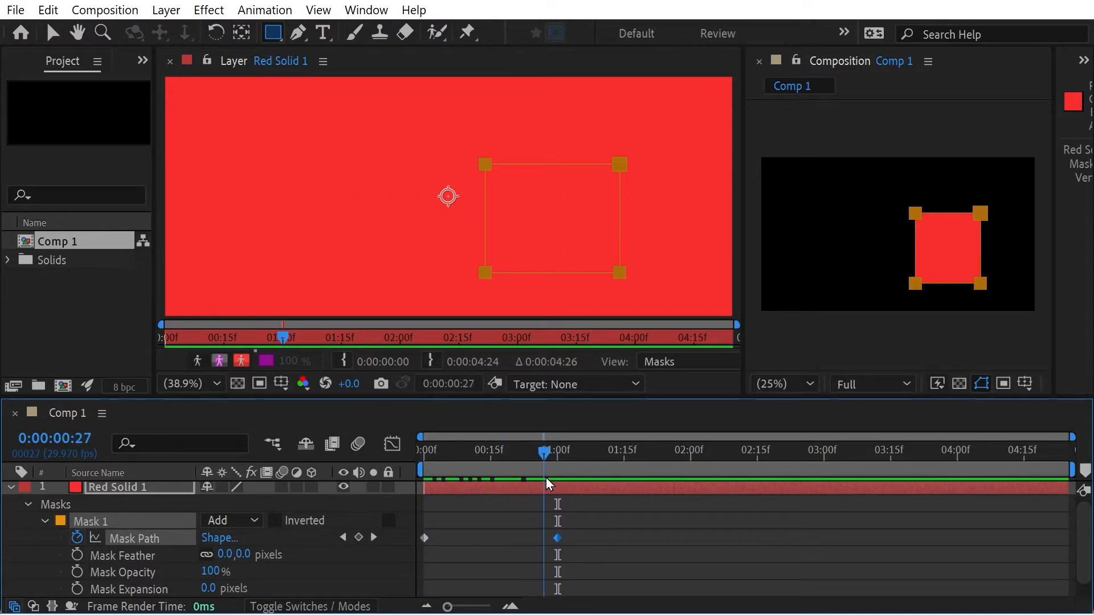
Step: Undo the mask's horizontal move and its copied Mask Path keyframe at one second
key(ctrl+z)
key(ctrl+z)
key(ctrl+z)
key(ctrl+z)
key(ctrl+z)
key(ctrl+z)
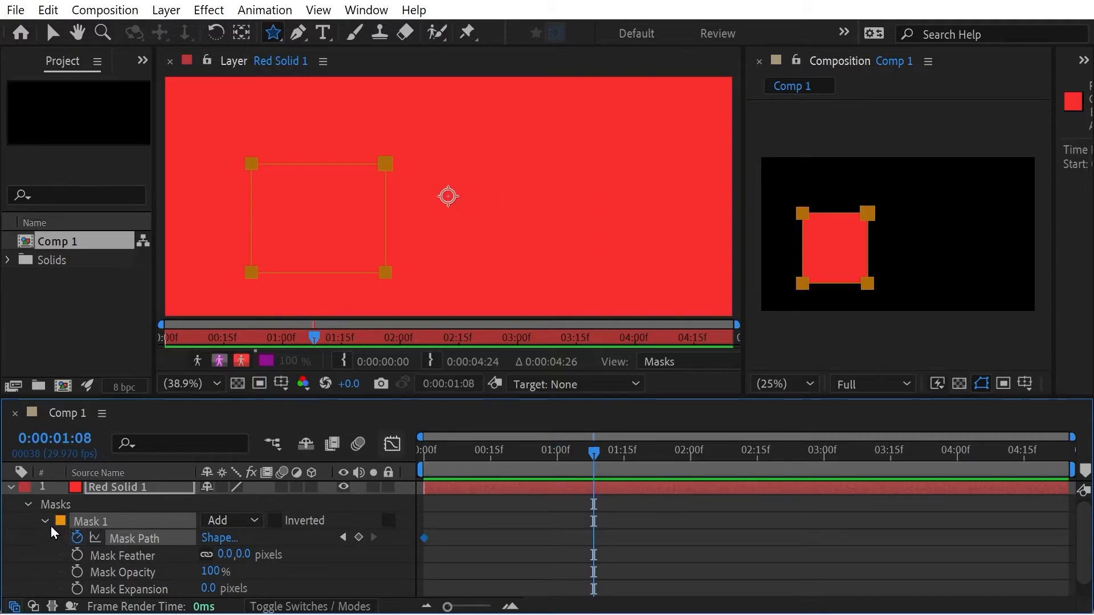
Step: Try drawing a separate star mask on the right half of the red solid with no target mask, and undo it
click(45, 521)
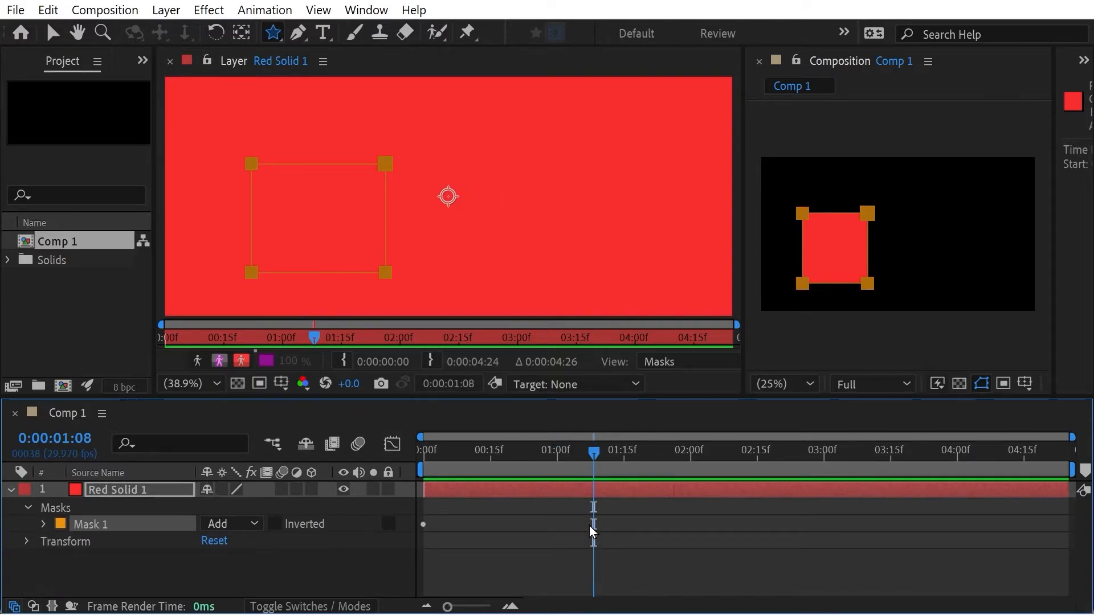
drag(550, 197, 603, 275)
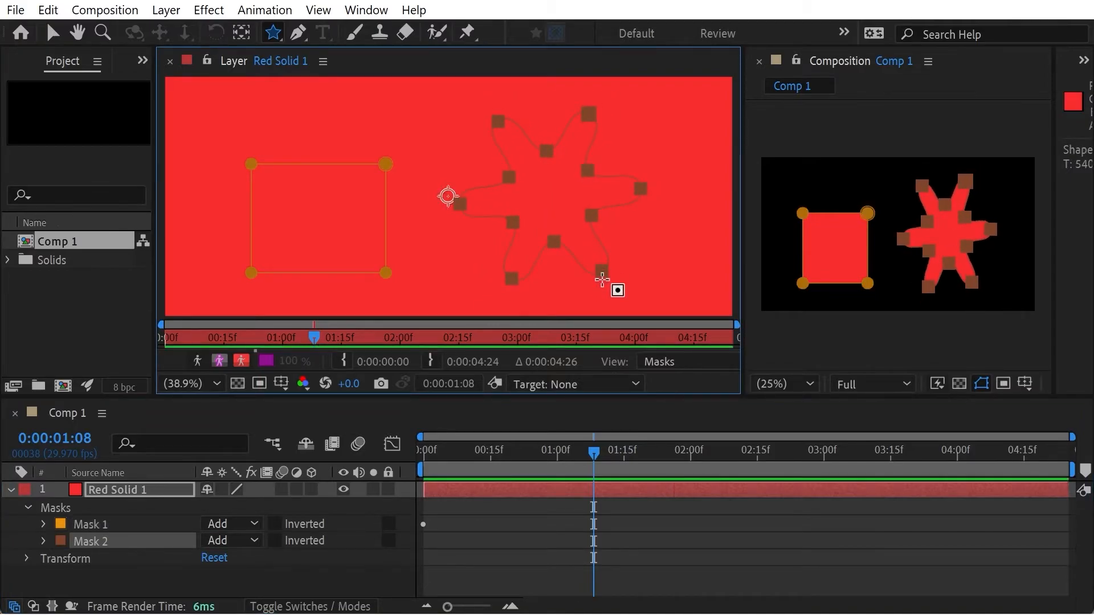
key(ctrl+z)
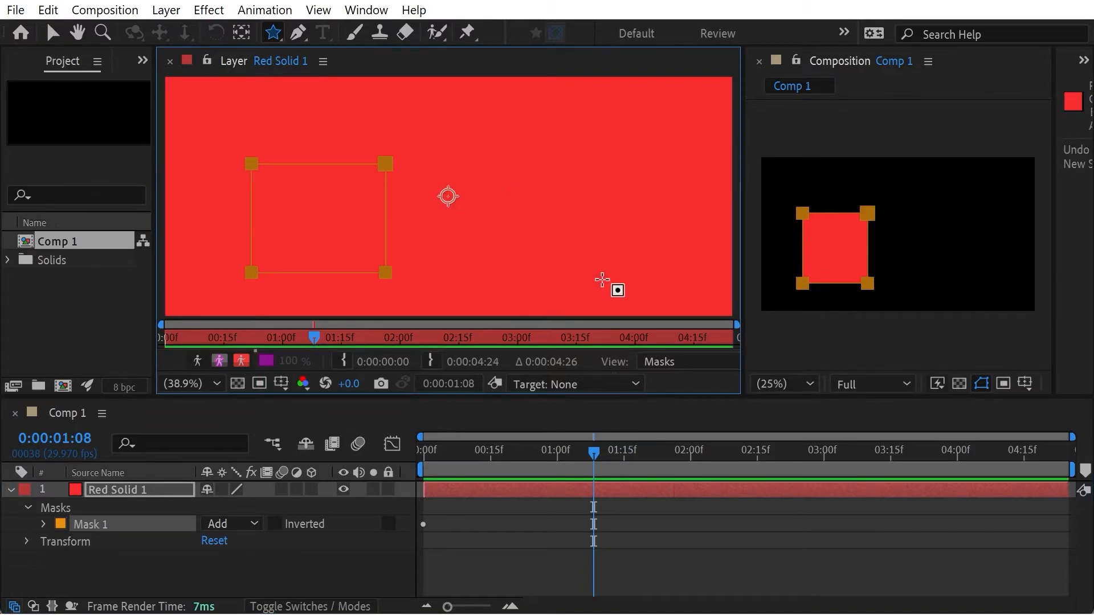
Step: Target Mask 1 in the Layer view, replace its shape with a six-pointed star at 0:00:01:08, and preview the morph
click(613, 387)
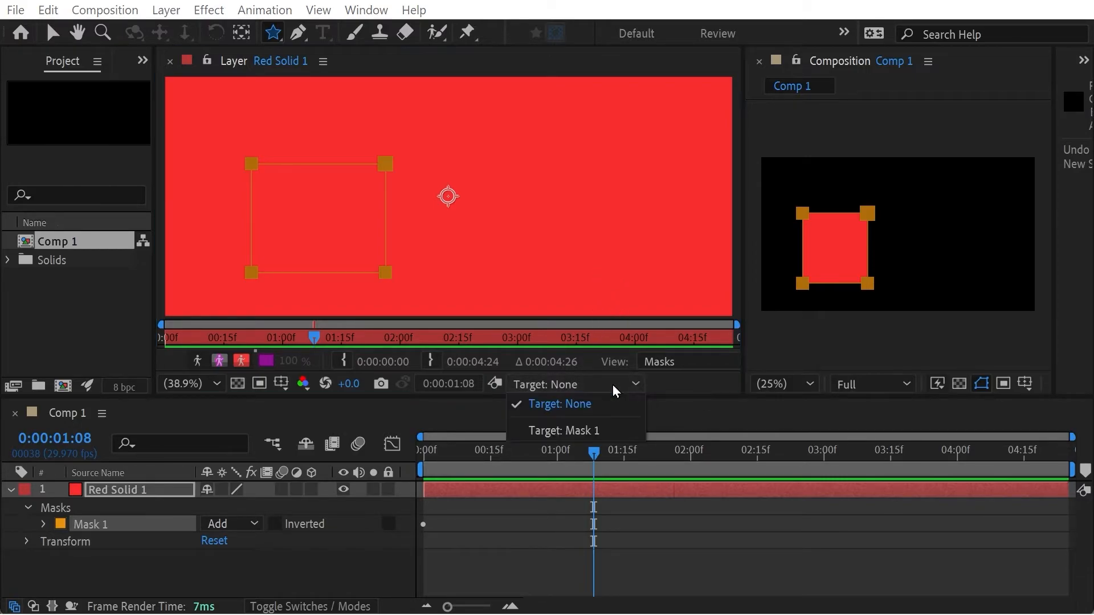
click(572, 431)
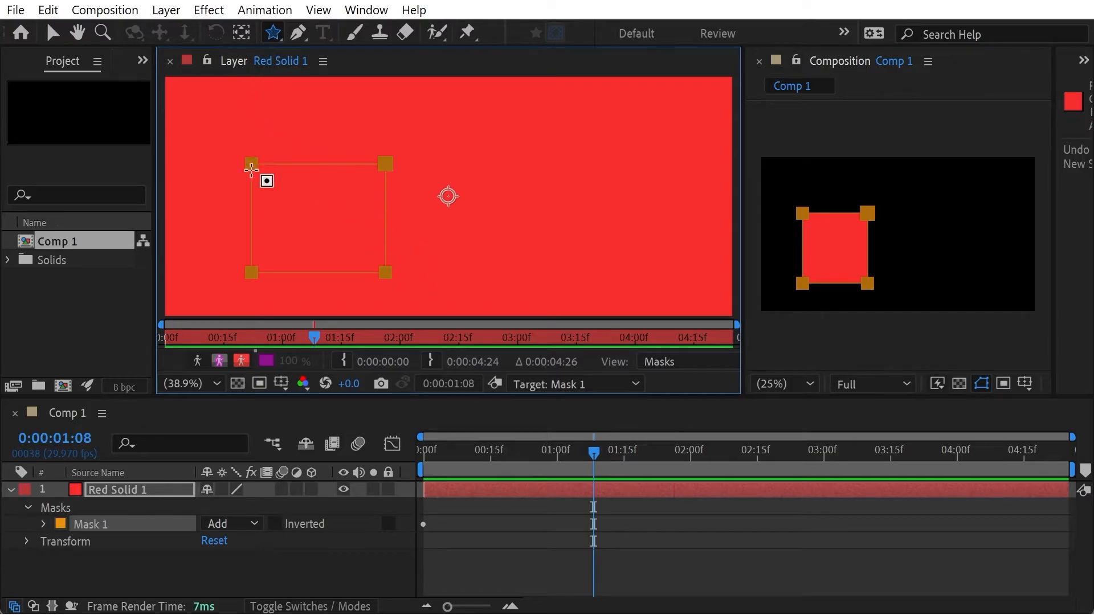
mouse_move(564, 213)
mouse_down()
mouse_move(630, 285)
mouse_move(607, 287)
mouse_up()
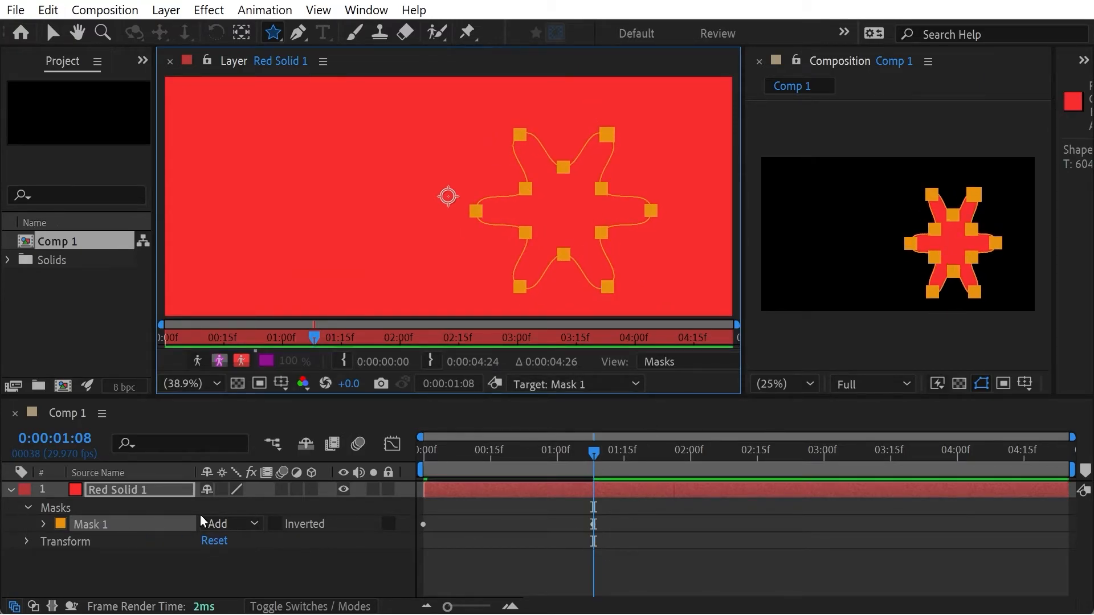
drag(590, 465, 389, 463)
key(space)
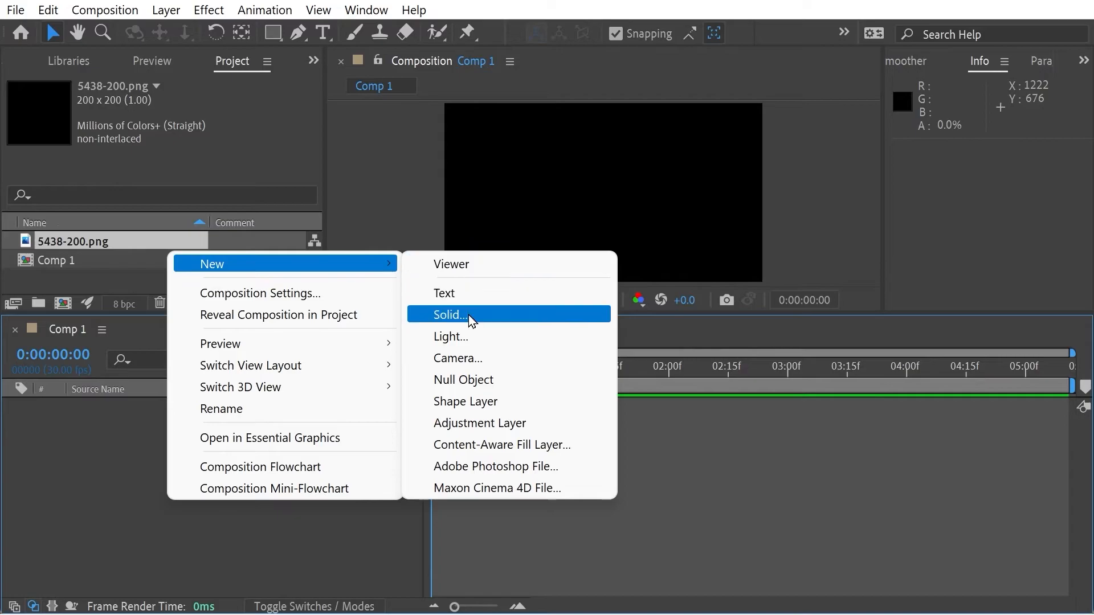
Step: Create a full-frame yellow solid in the new Comp 1, place 5438-200.png above it, and enlarge the composition view
click(468, 315)
click(613, 482)
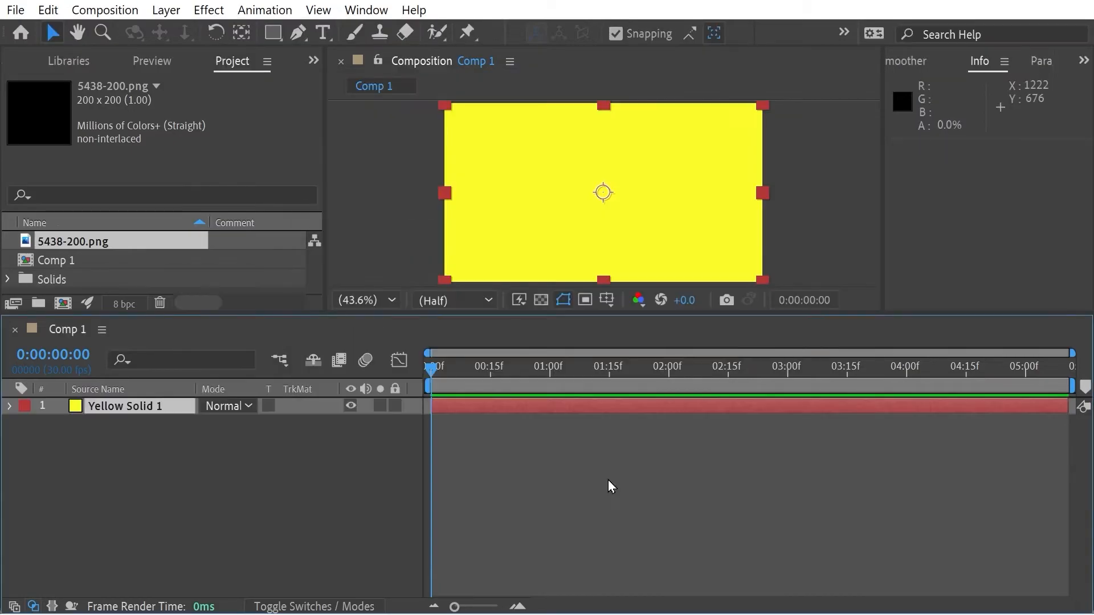
drag(64, 245, 127, 408)
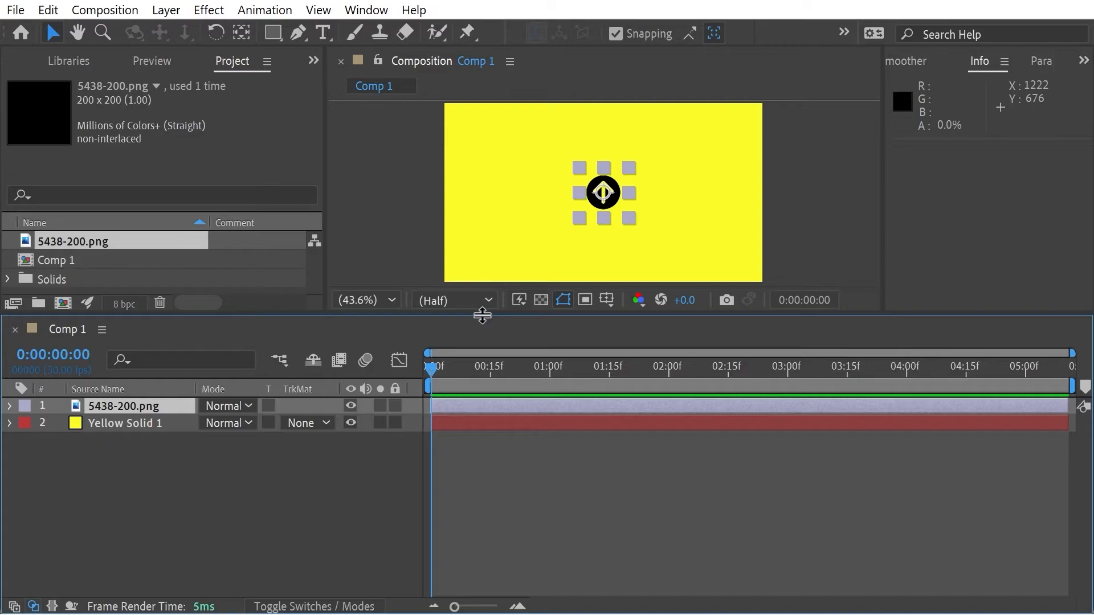
drag(482, 316, 482, 377)
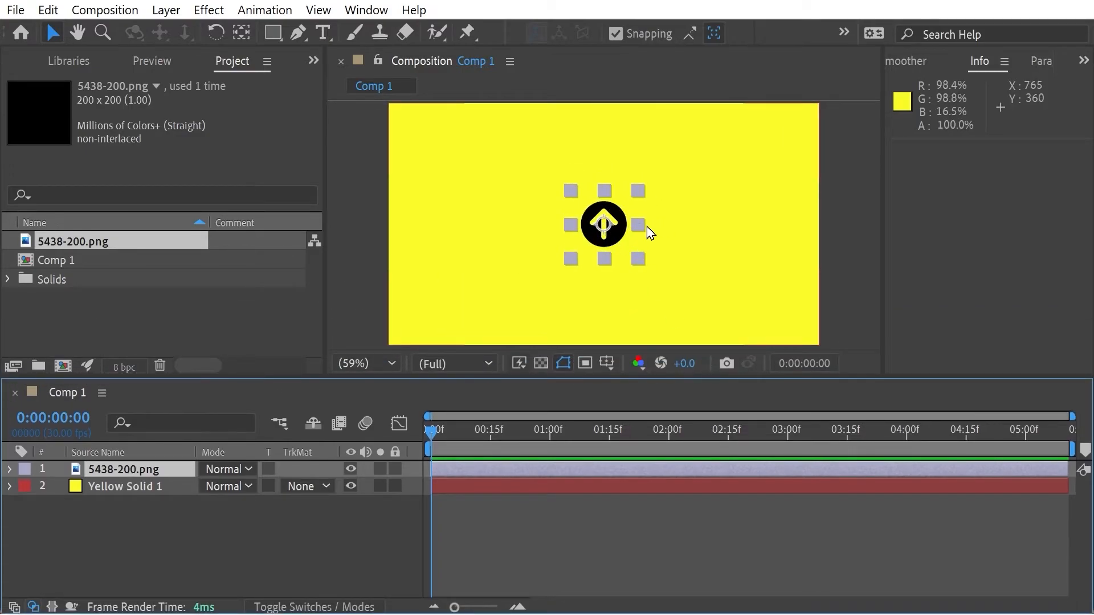
Step: Draw a circular ellipse mask about 407 px wide around the arrow icon on Yellow Solid 1
drag(268, 34, 353, 77)
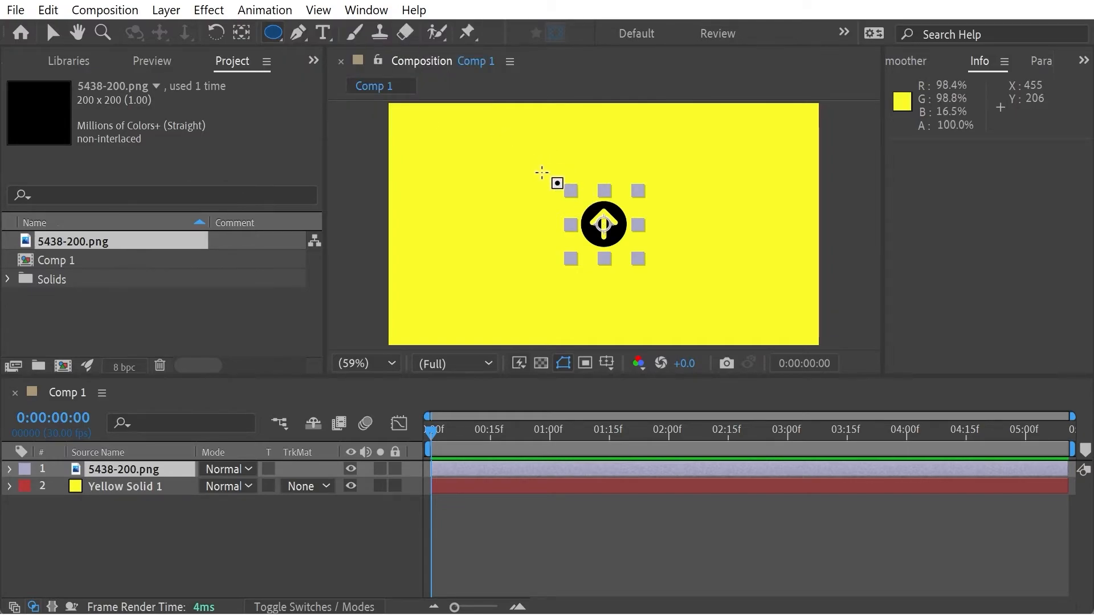
click(98, 488)
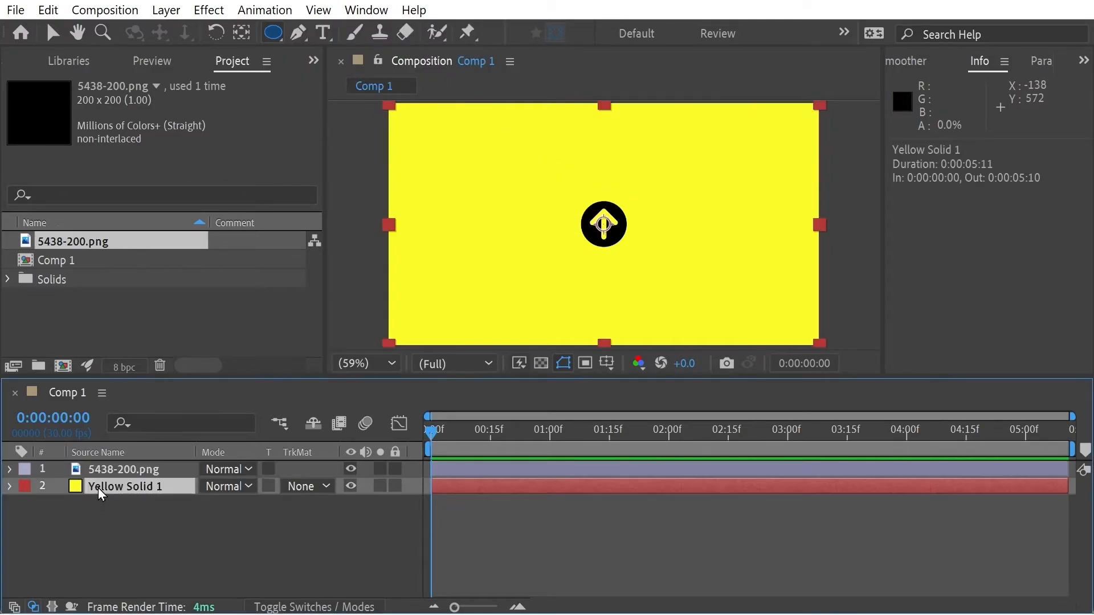
drag(547, 183, 685, 275)
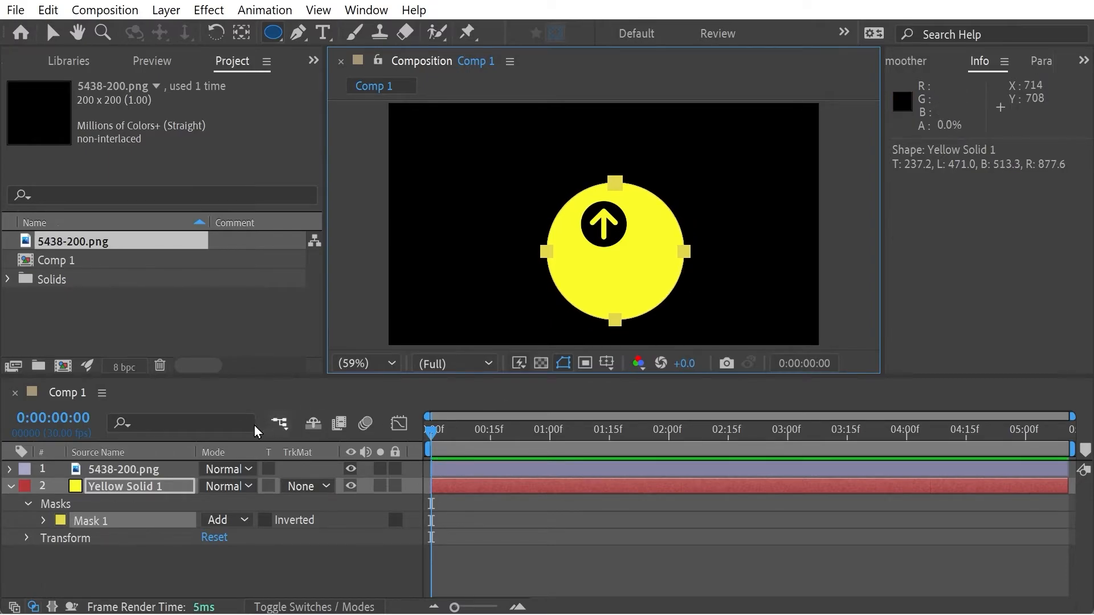
Step: Copy the circle's Mask Path into the Position property of 5438-200.png at 0:00:00:00, and preview the motion
click(44, 522)
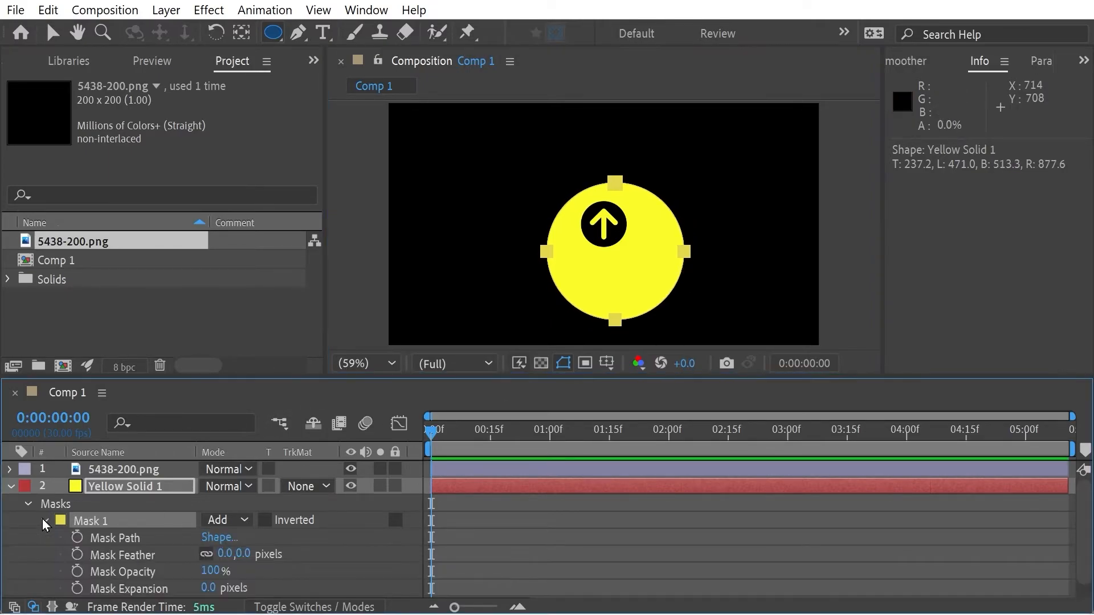
click(103, 542)
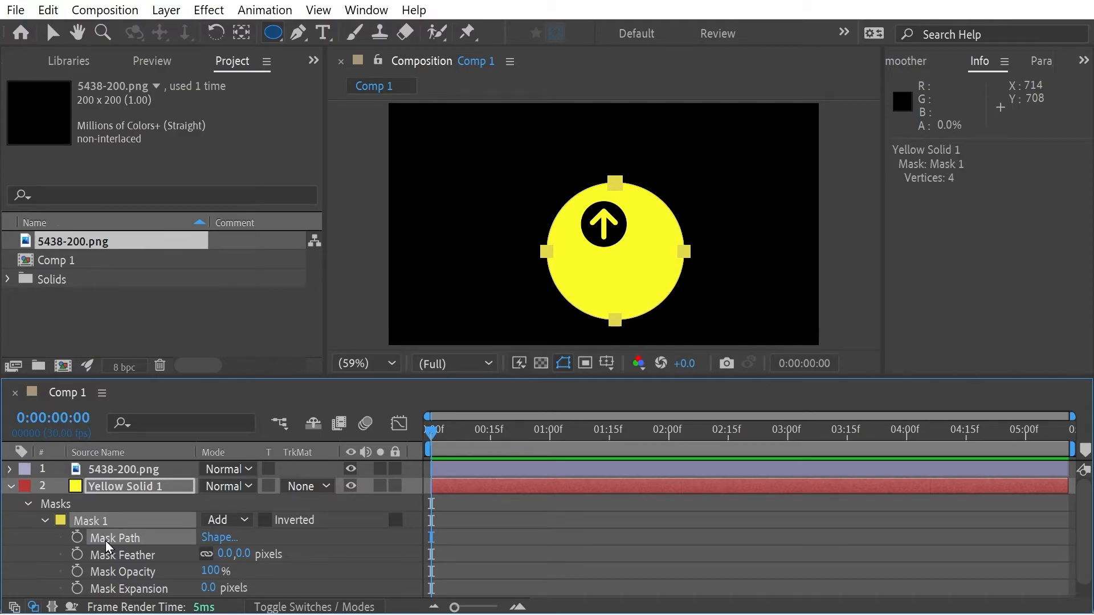
click(11, 470)
click(91, 477)
key(p)
click(92, 485)
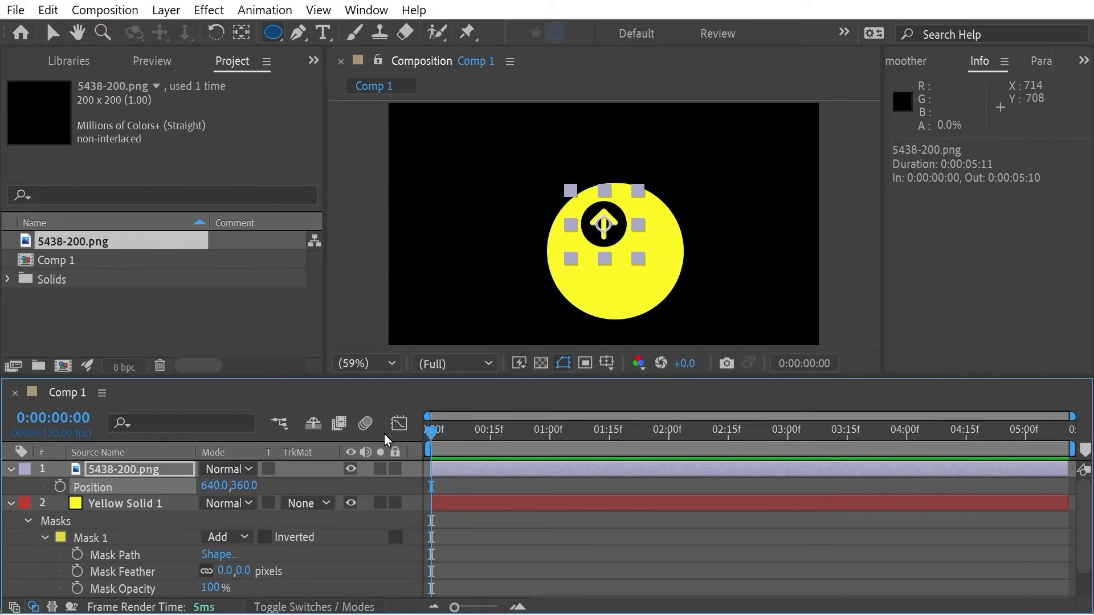
key(ctrl+v)
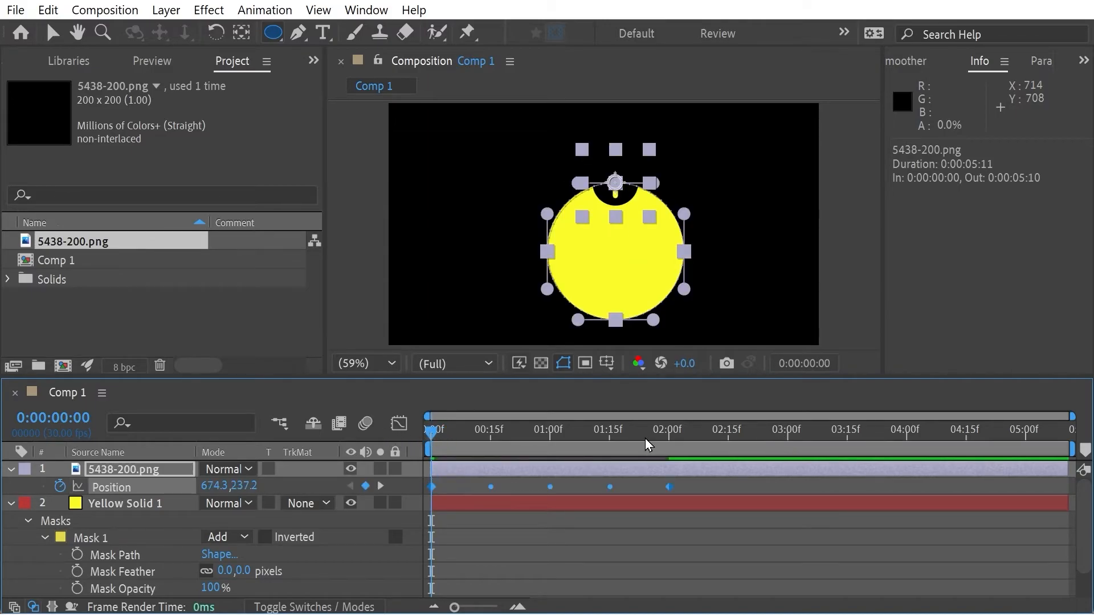
key(space)
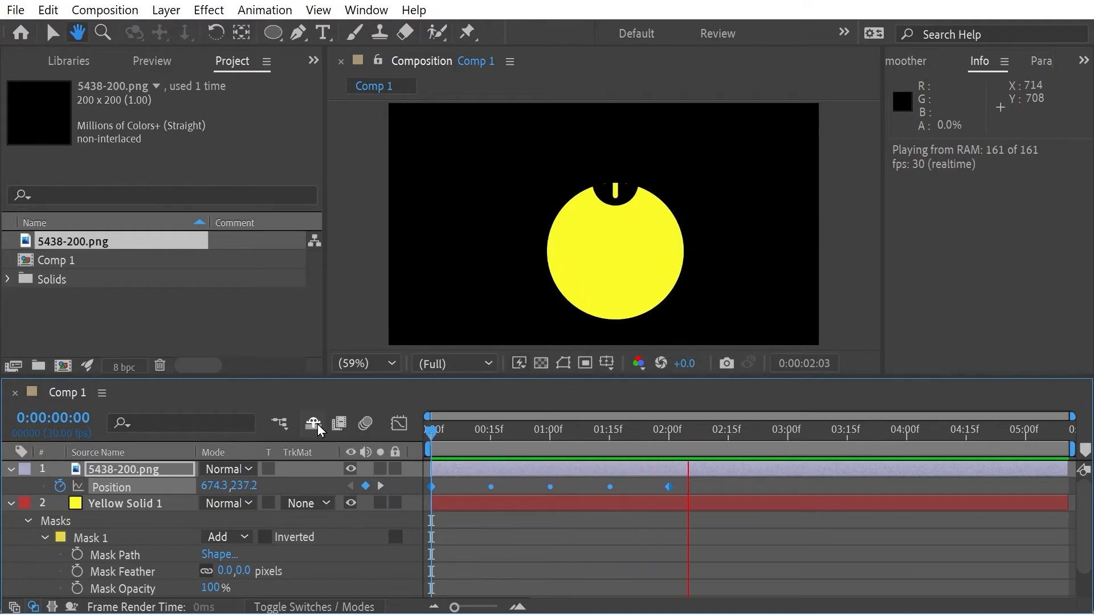
key(space)
click(427, 429)
click(426, 429)
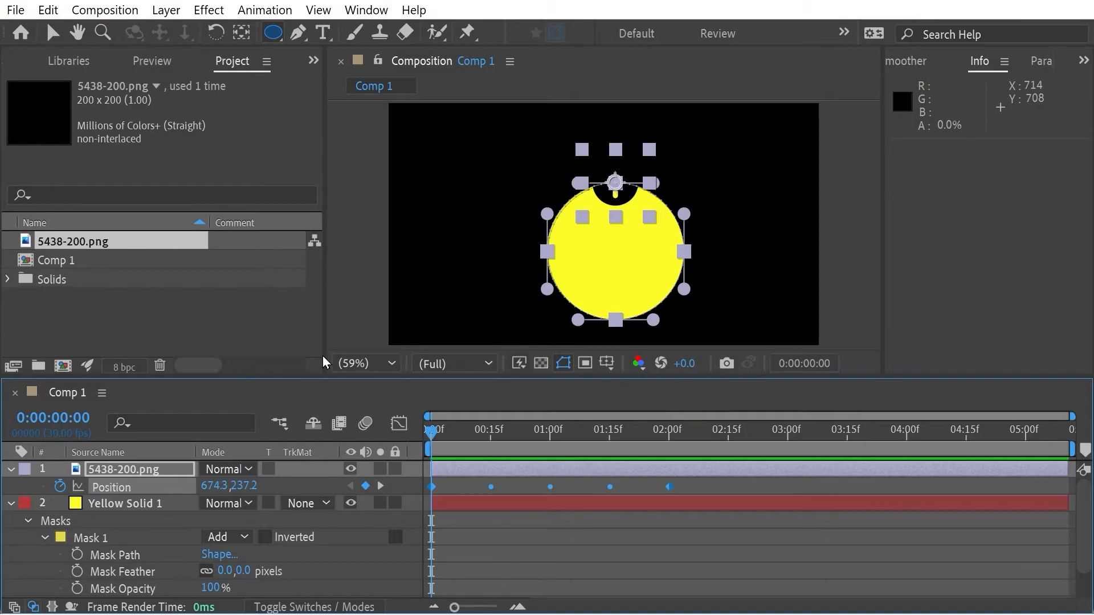
Step: Set the auto-orientation of 5438-200.png to Orient Along Path, and preview it
click(163, 12)
mouse_move(193, 223)
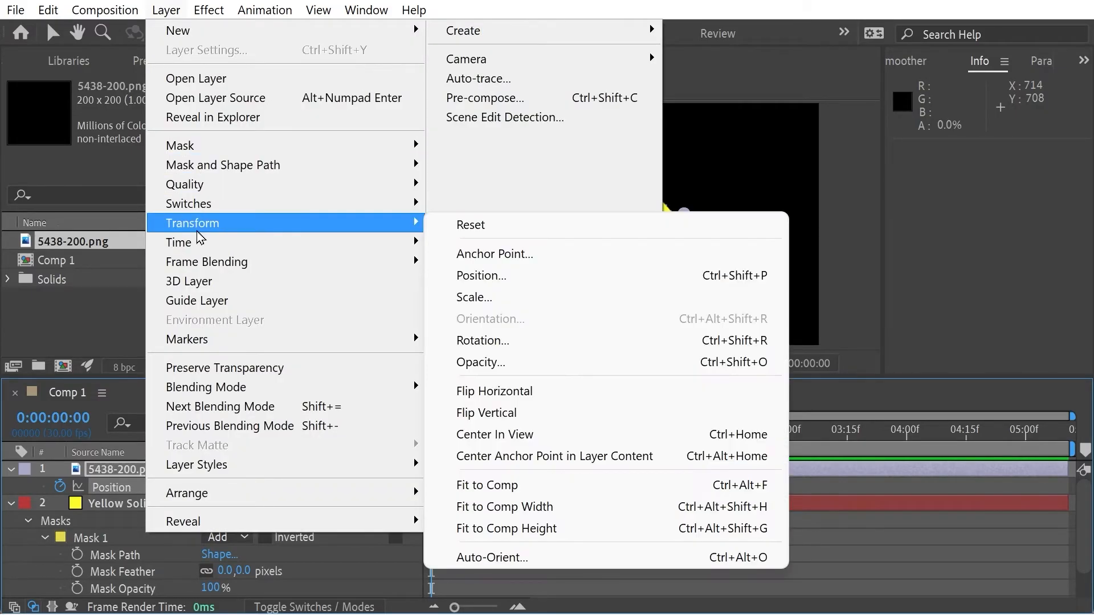
click(504, 557)
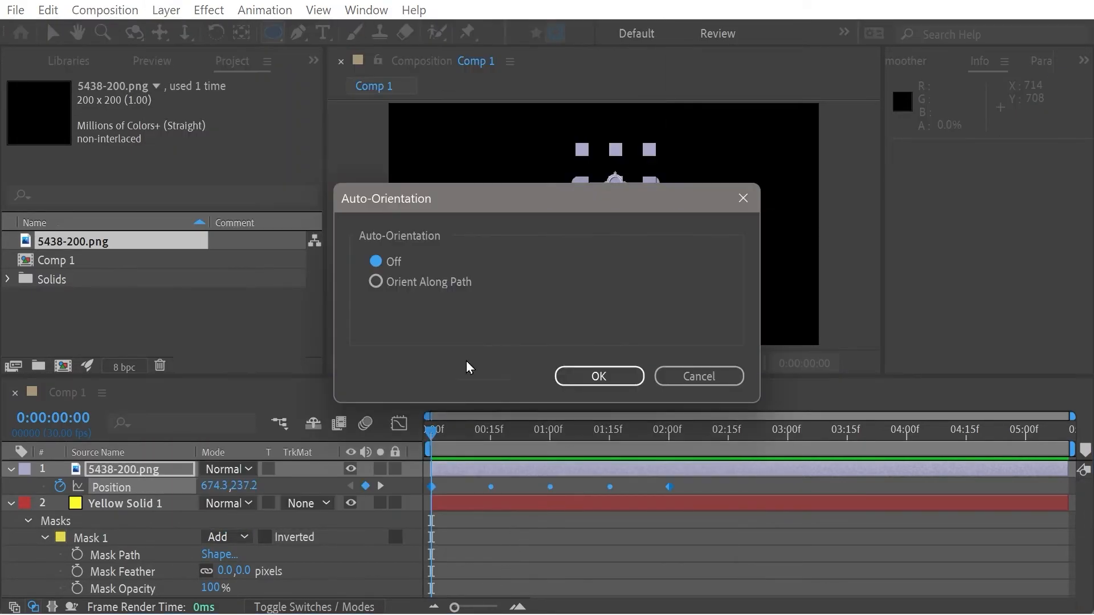
click(598, 376)
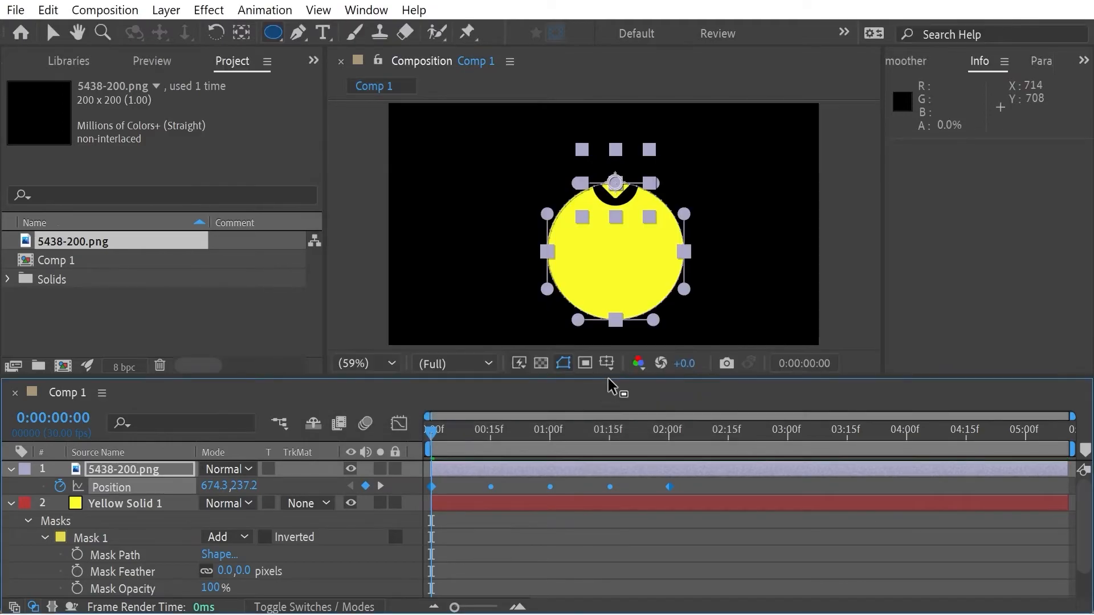
key(space)
key(space)
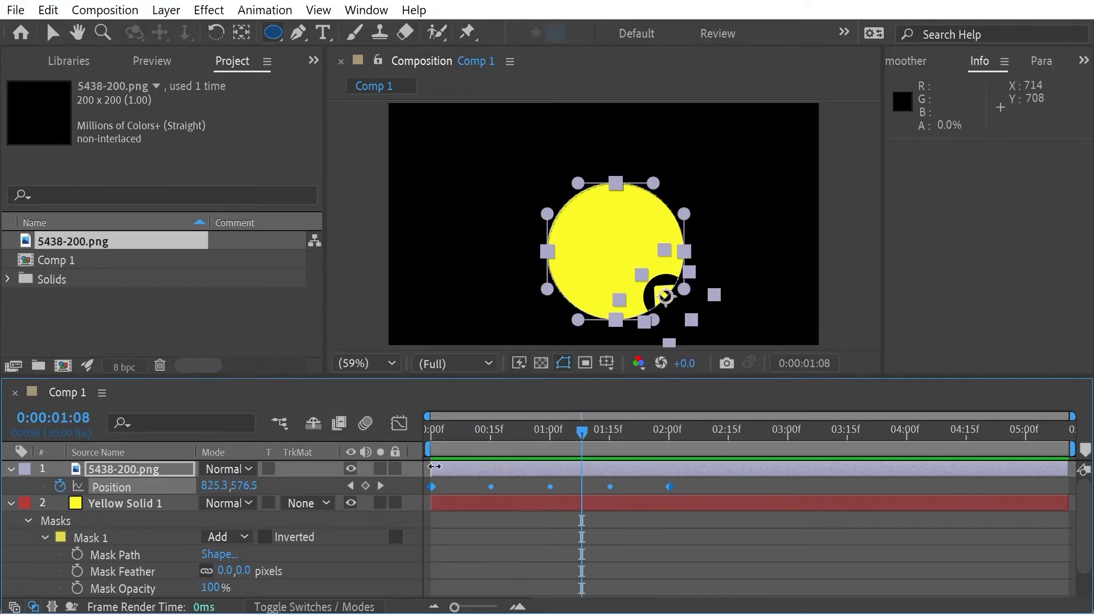
Step: Set the Rotation of 5438-200.png to 90° and preview the arrow's travel around the circle
click(10, 468)
click(10, 470)
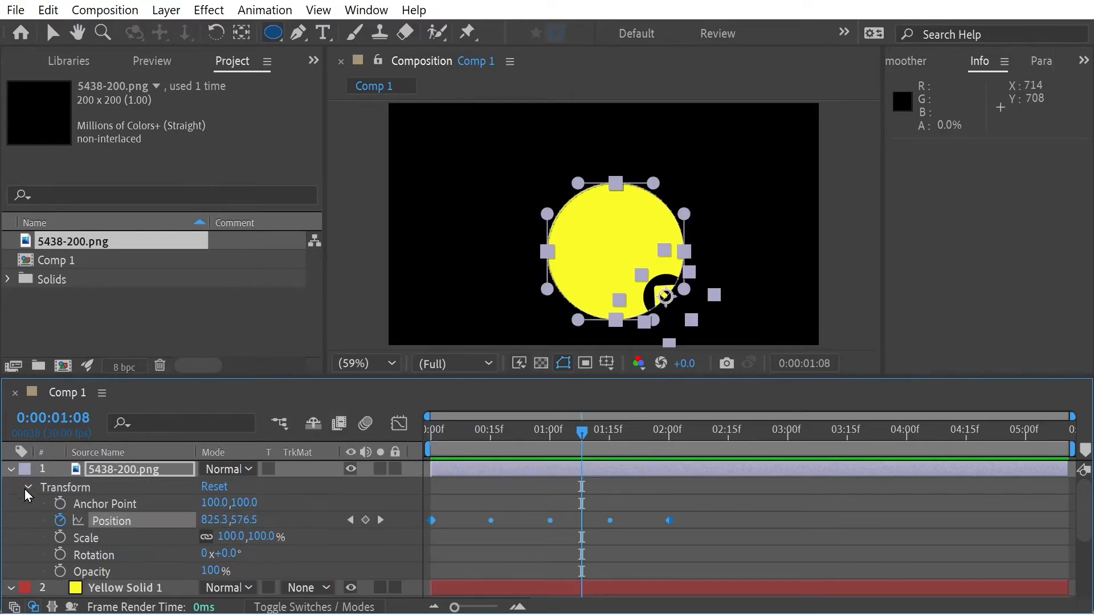
click(223, 555)
click(249, 555)
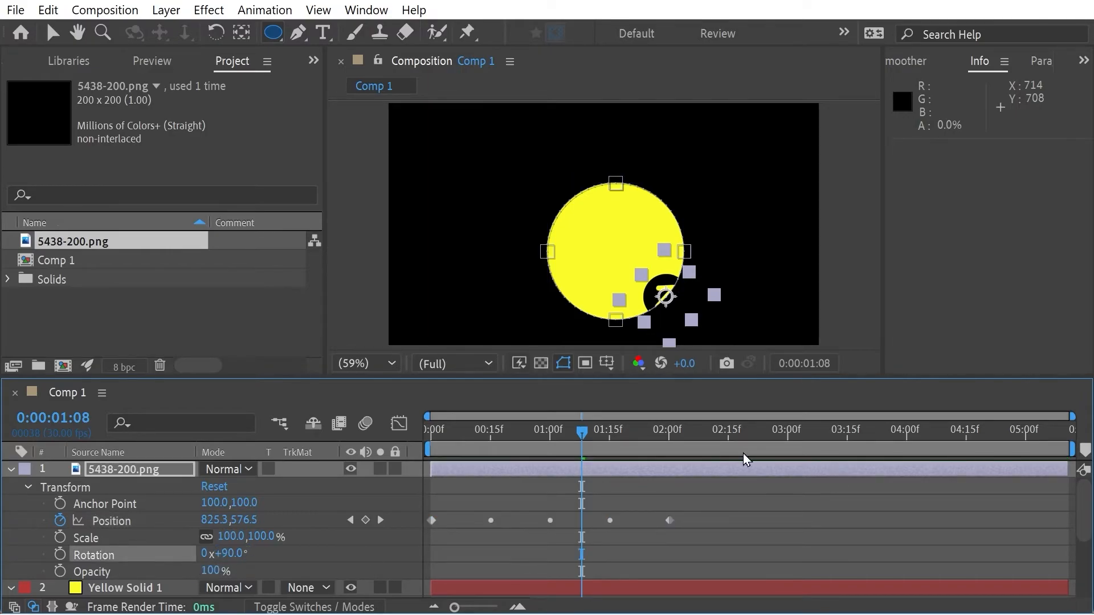
key(space)
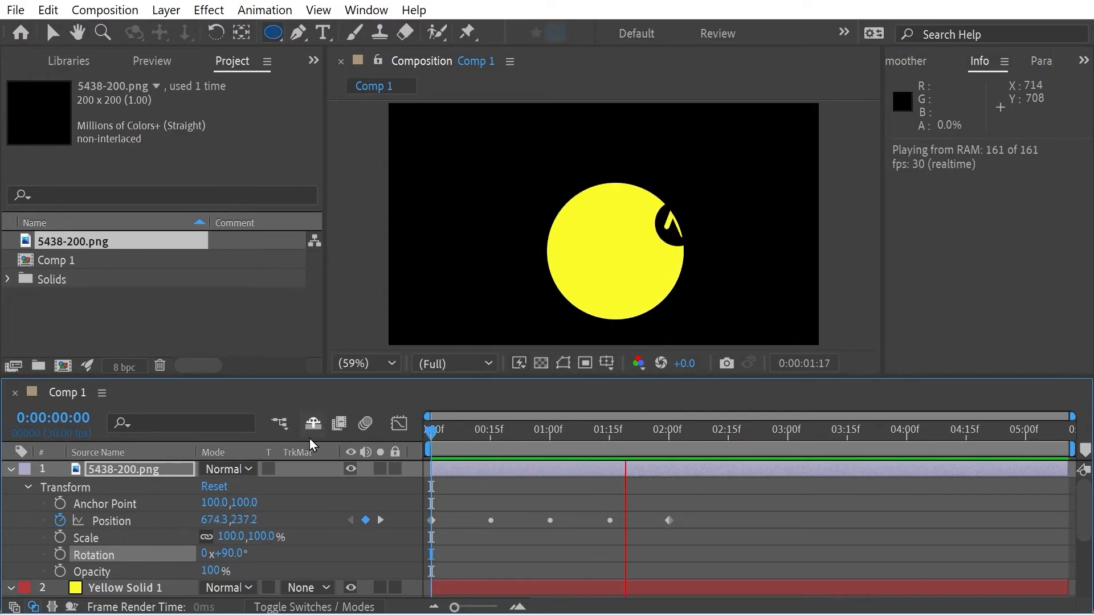
key(space)
Step: Time-reverse the Position keyframes of 5438-200.png, and preview the motion from the start
click(114, 520)
right_click(113, 521)
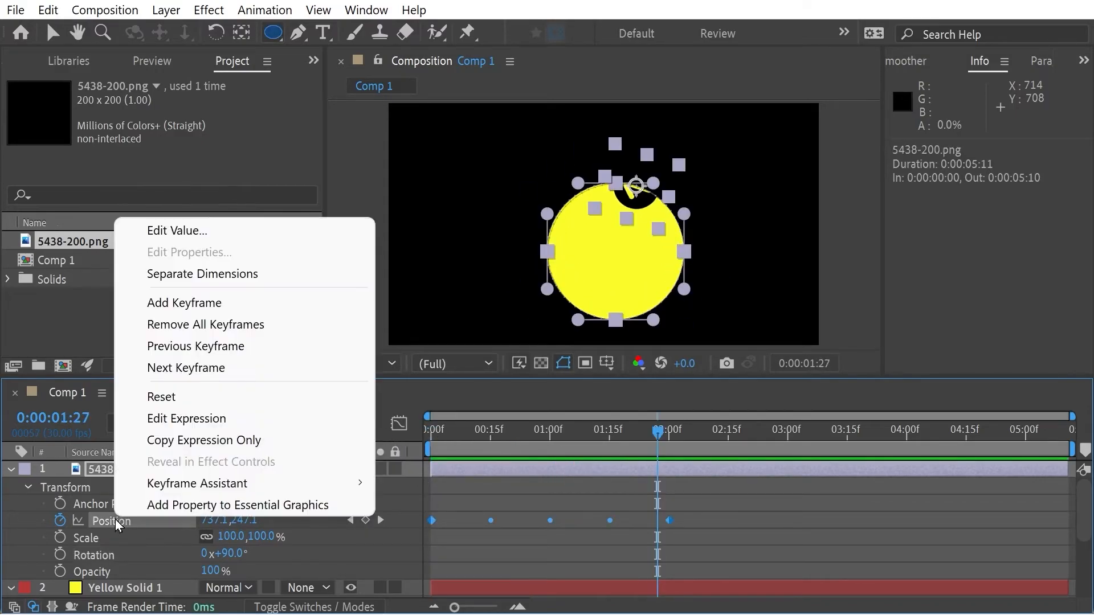
mouse_move(172, 484)
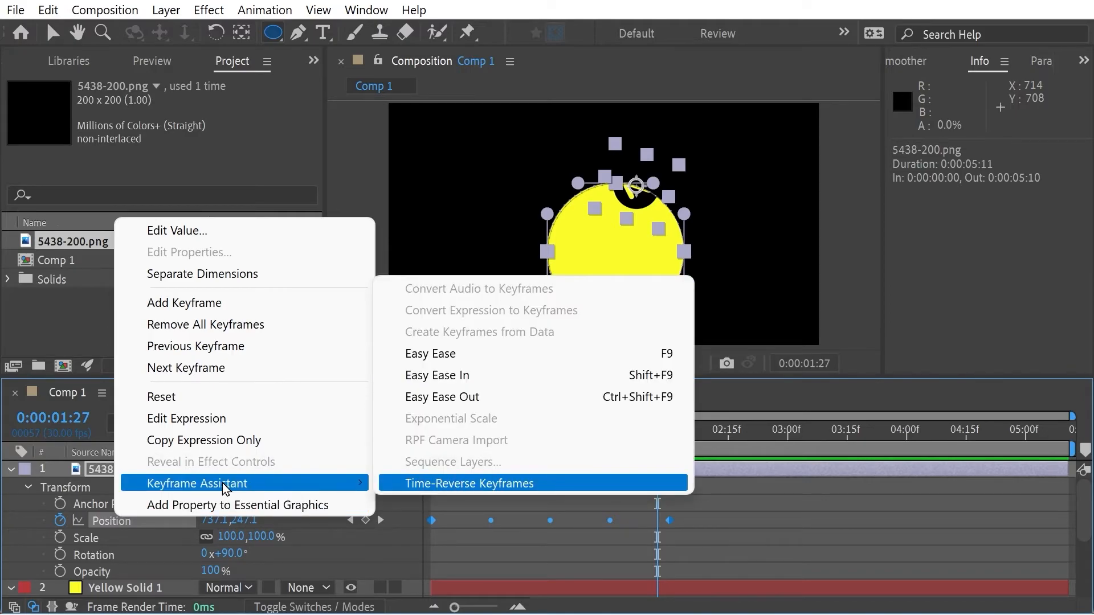
click(459, 484)
key(Home)
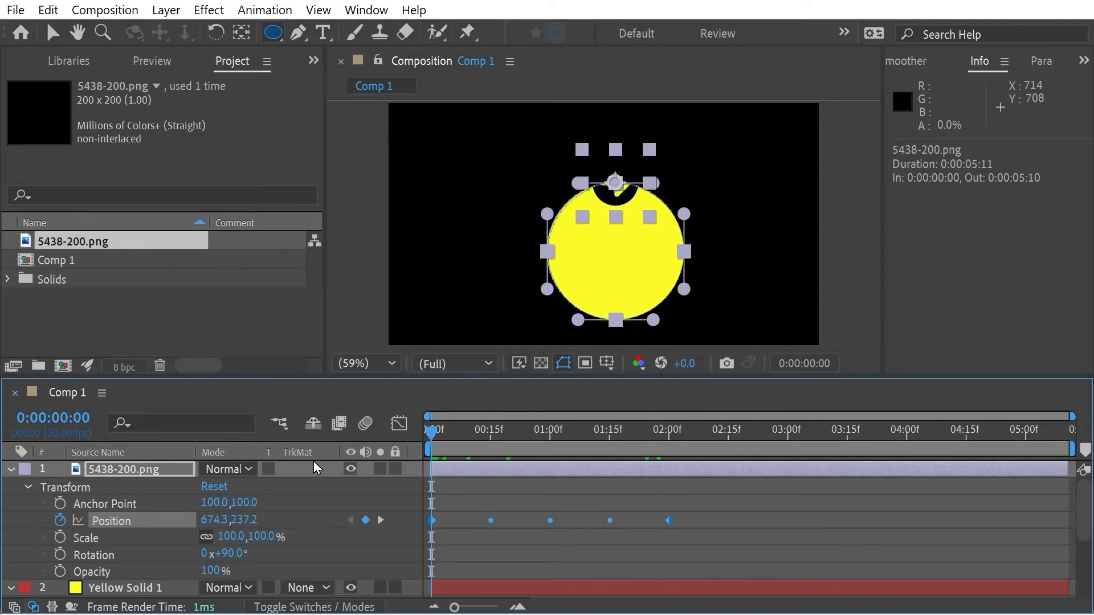
key(space)
key(space)
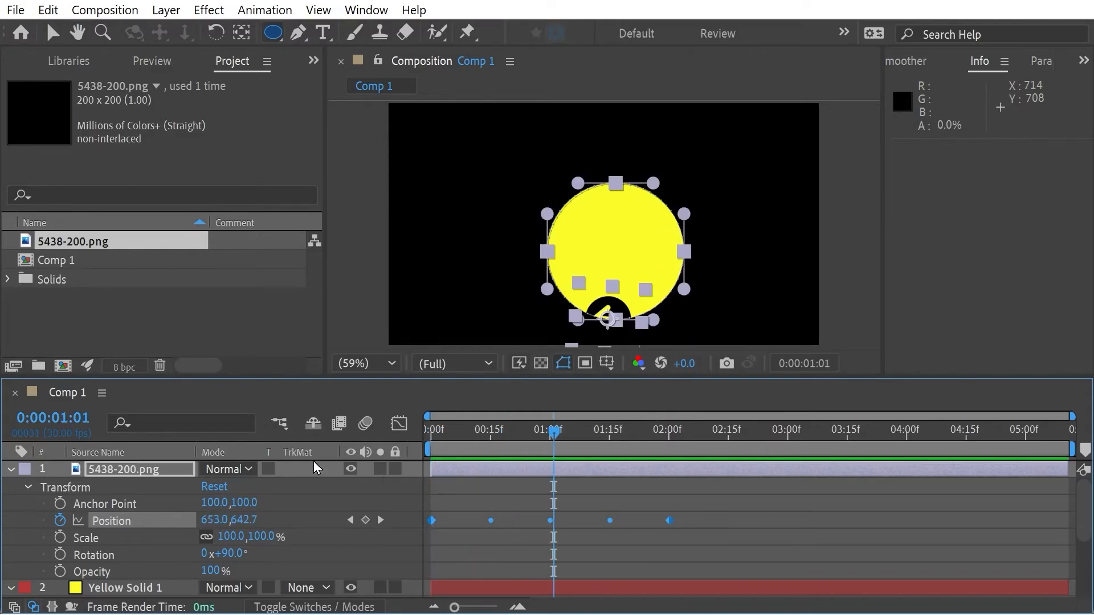
Step: Remove all Position keyframes from 5438-200.png, enlarge the timeline area, and collapse the layer's properties
click(60, 521)
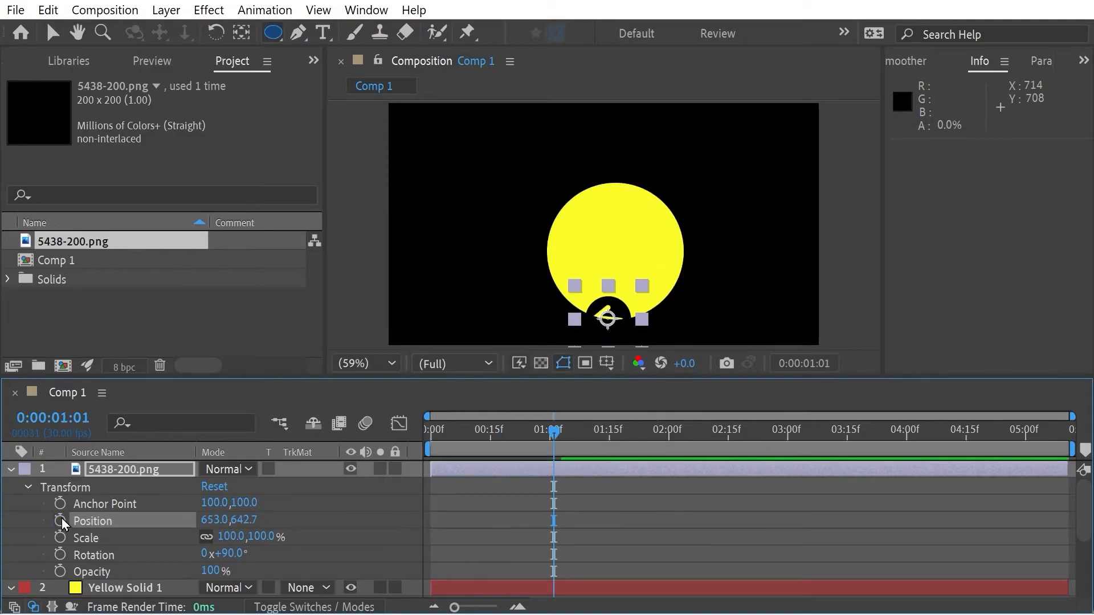
drag(482, 377, 482, 331)
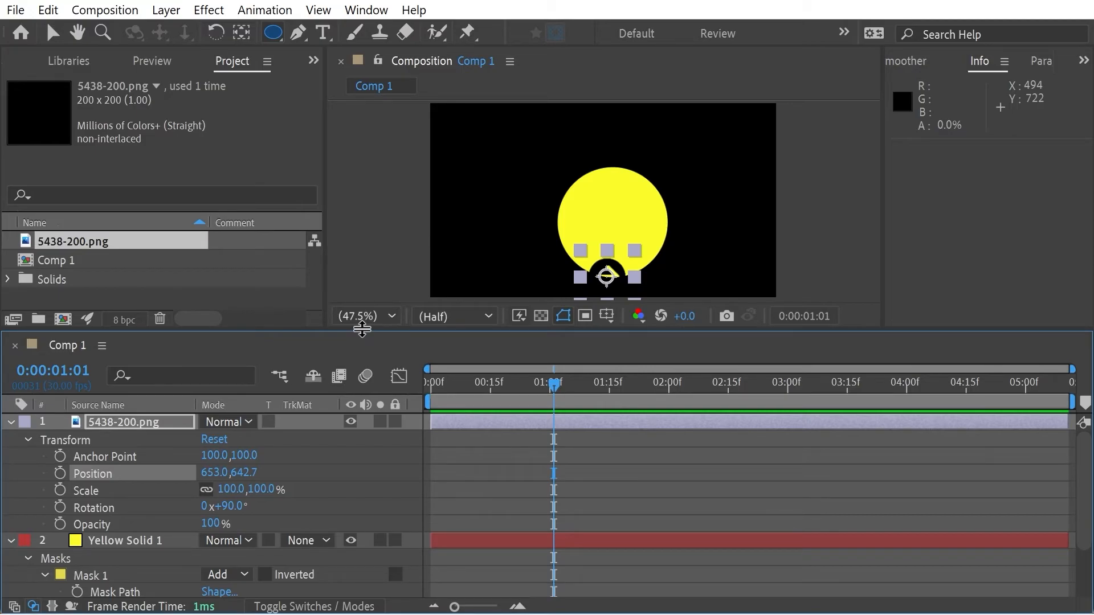
click(11, 423)
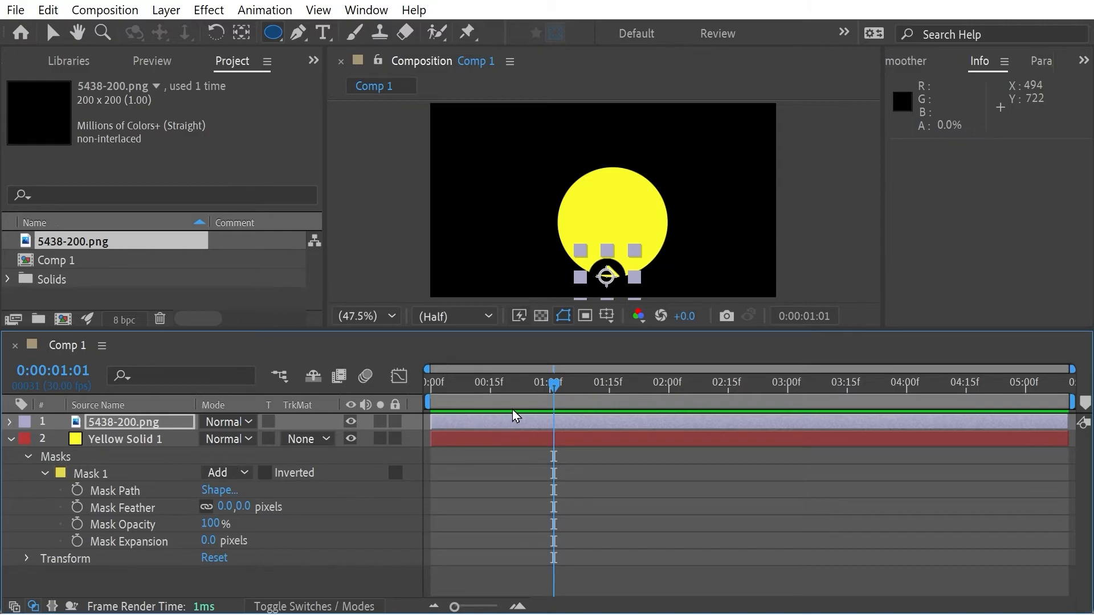
Step: Return to 0:00:00:00 and set the Mask Expansion of the yellow solid's Mask 1 to 75 pixels
drag(511, 381, 391, 381)
click(108, 475)
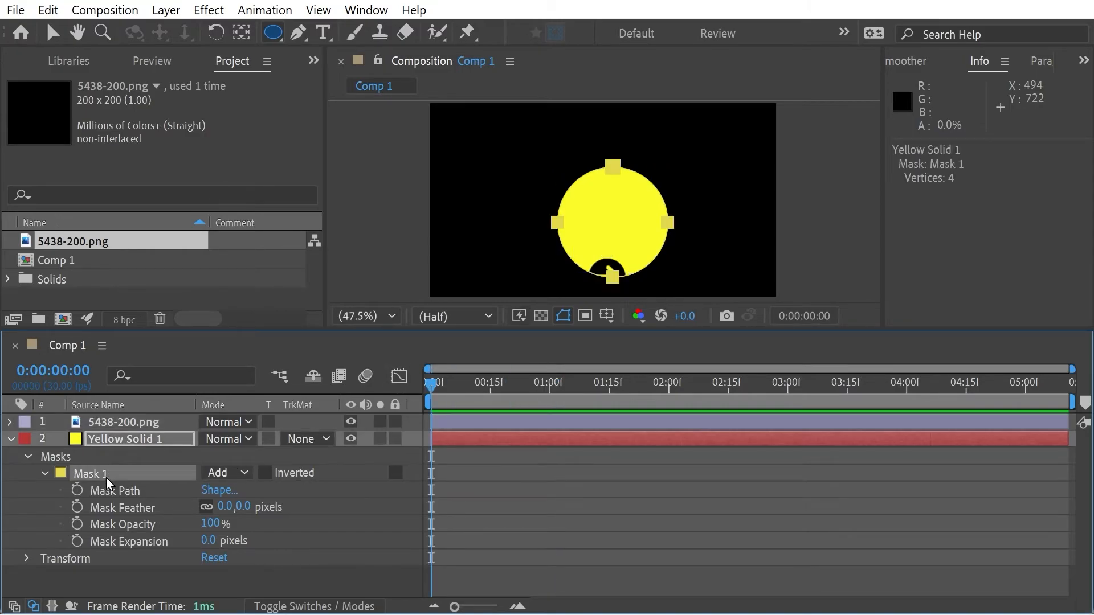
drag(208, 541, 308, 572)
Step: Copy the Mask Path of the yellow solid's Mask 1 and paste it into the Position of 5438-200.png
right_click(110, 490)
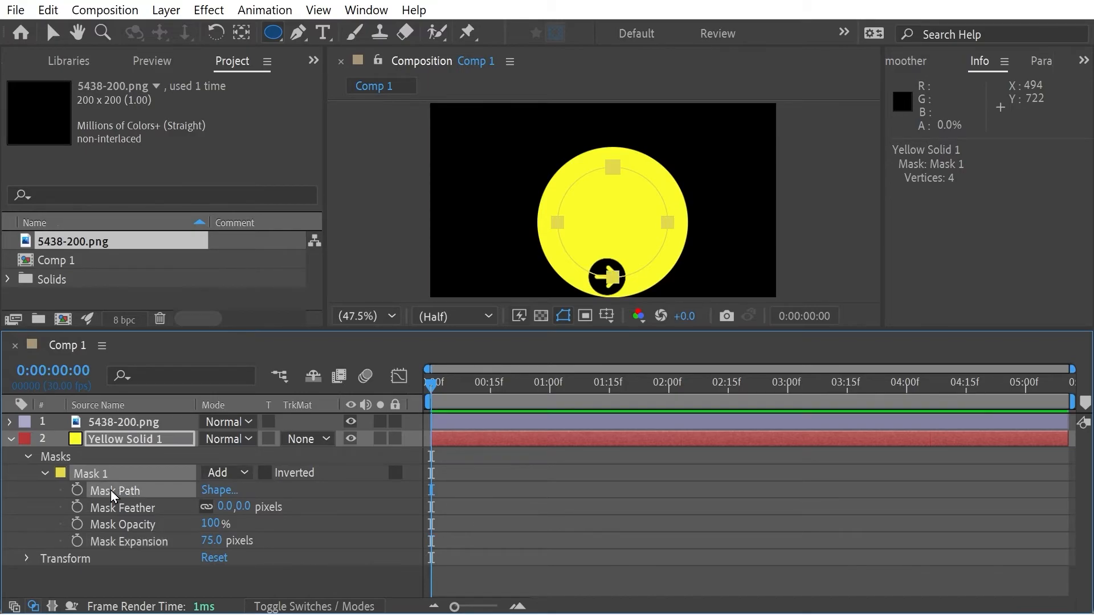
click(101, 494)
click(116, 426)
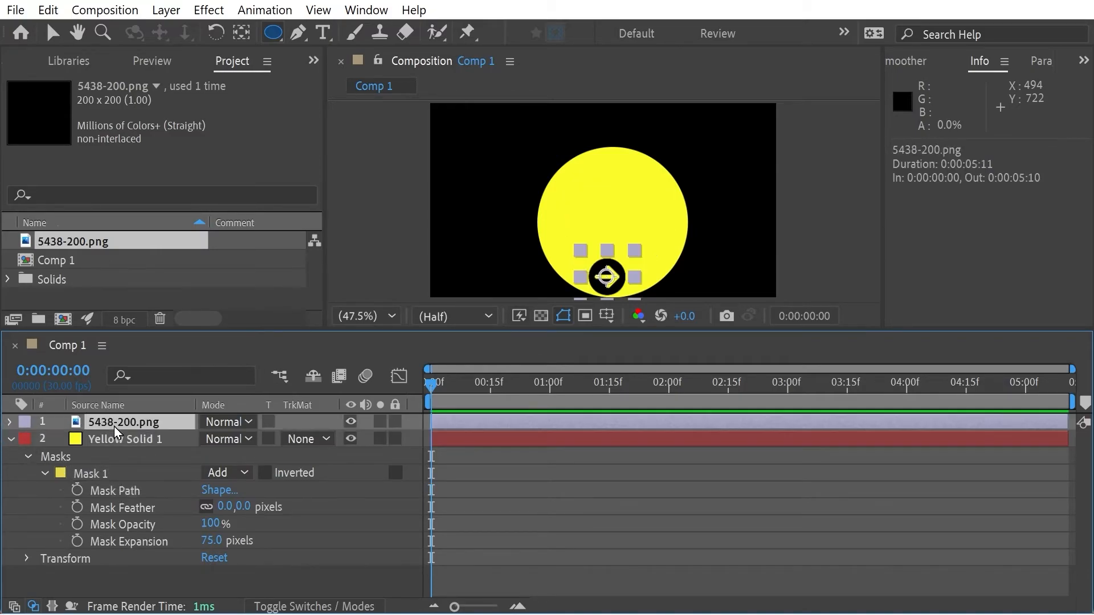
key(p)
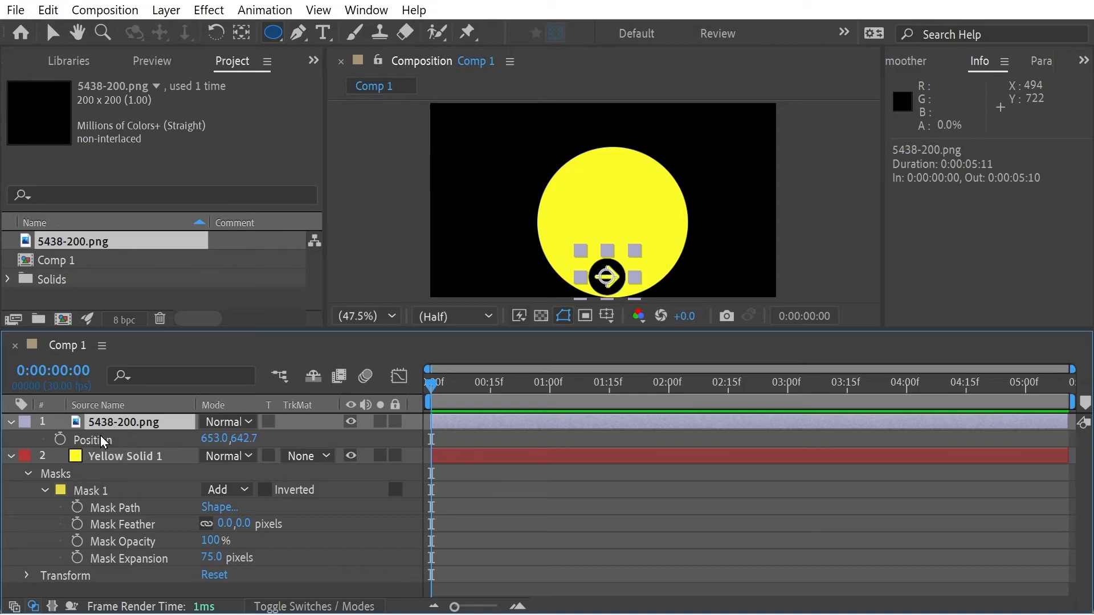
click(108, 439)
key(ctrl+v)
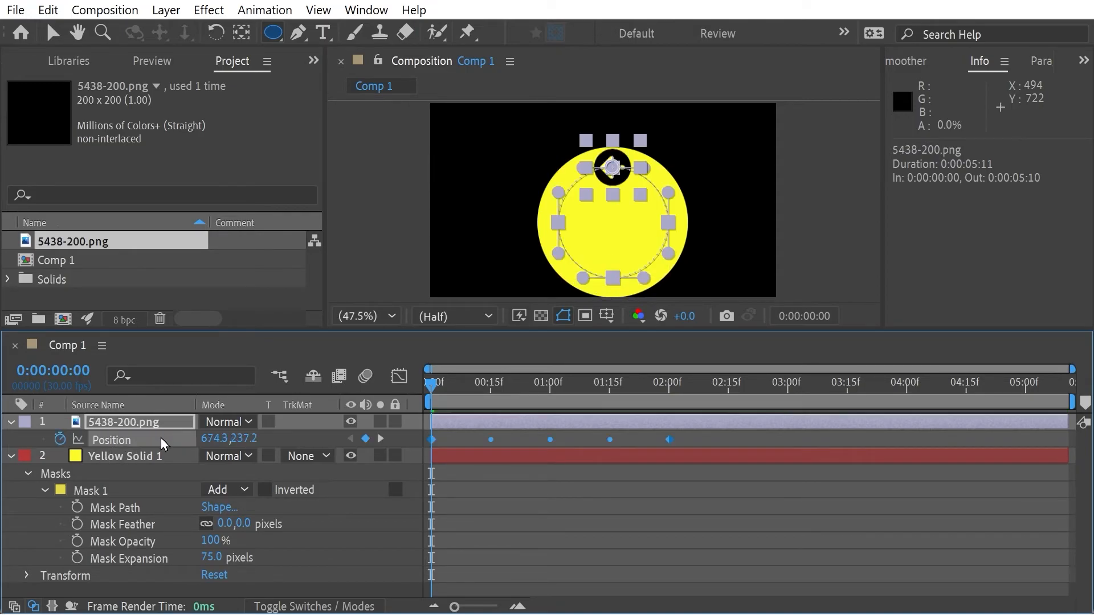
Step: Preview the arrow's motion, and stretch its Position animation so the last keyframe sits at about 0:00:04:00
key(space)
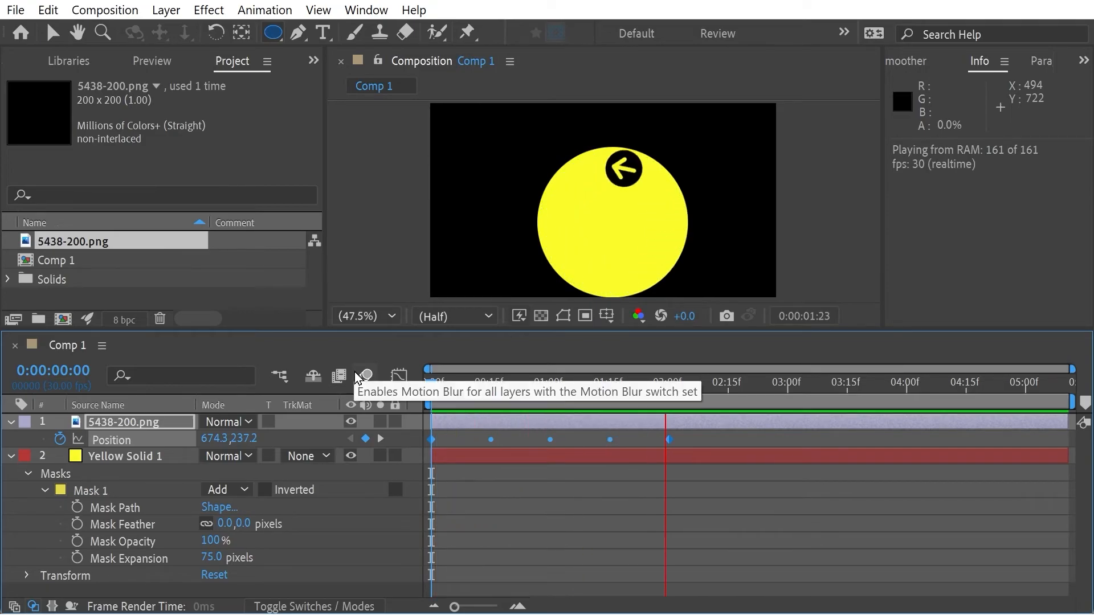
key(space)
key(Home)
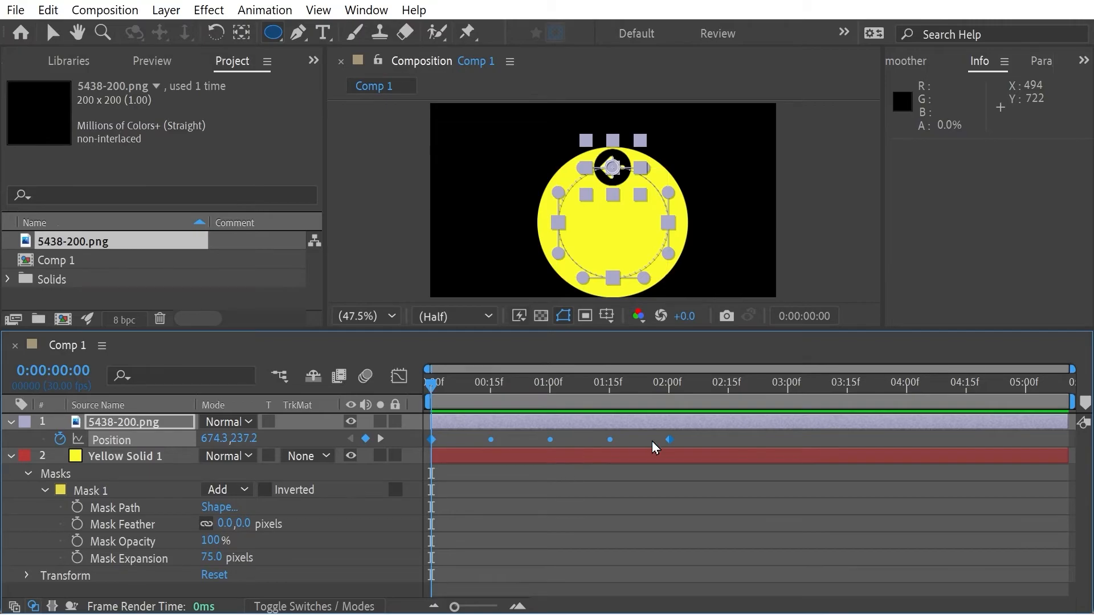
click(683, 462)
click(669, 440)
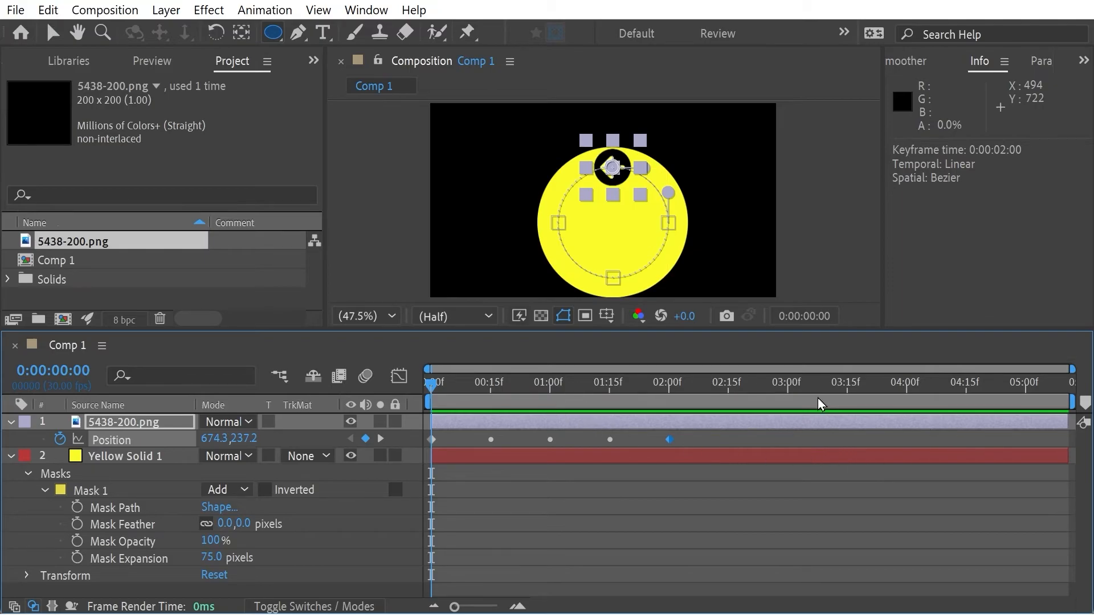
drag(669, 443, 899, 444)
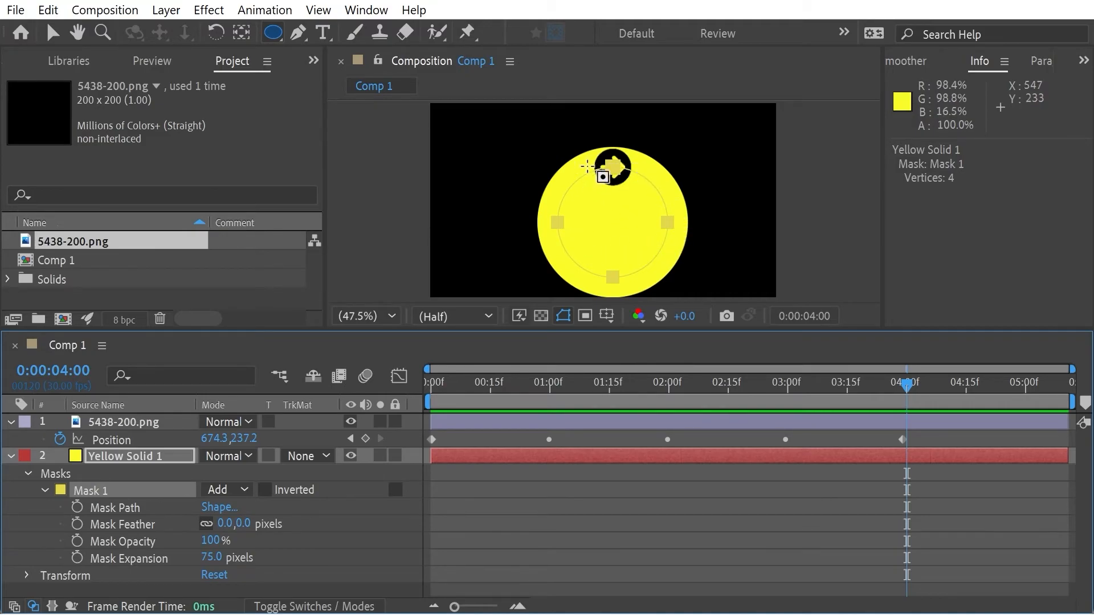
Step: Remove all Position keyframes from 5438-200.png and delete Mask 1 from Yellow Solid 1
click(60, 439)
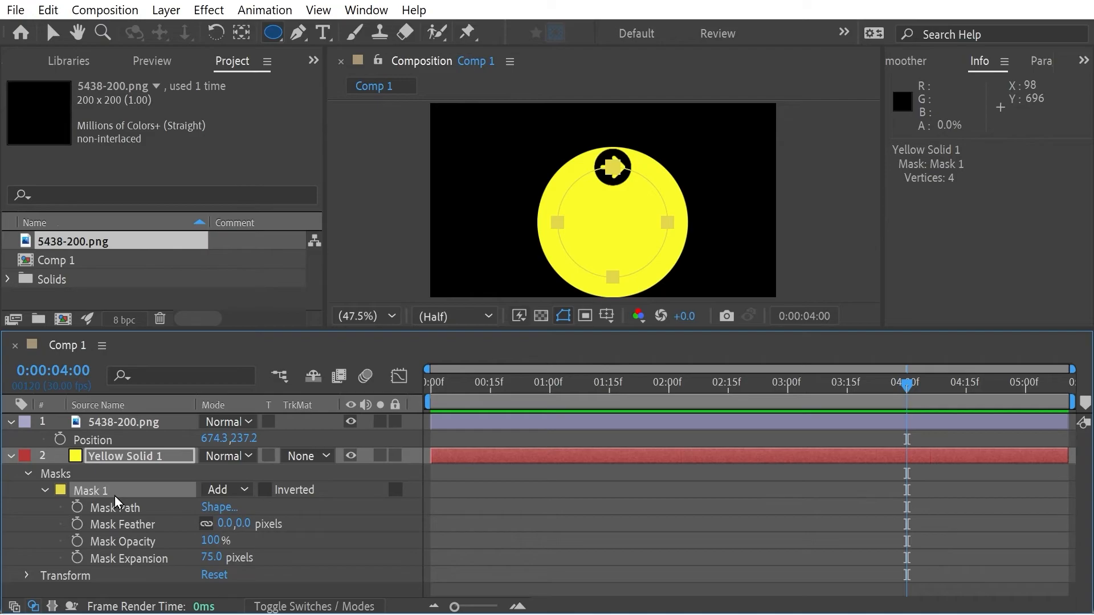
key(Delete)
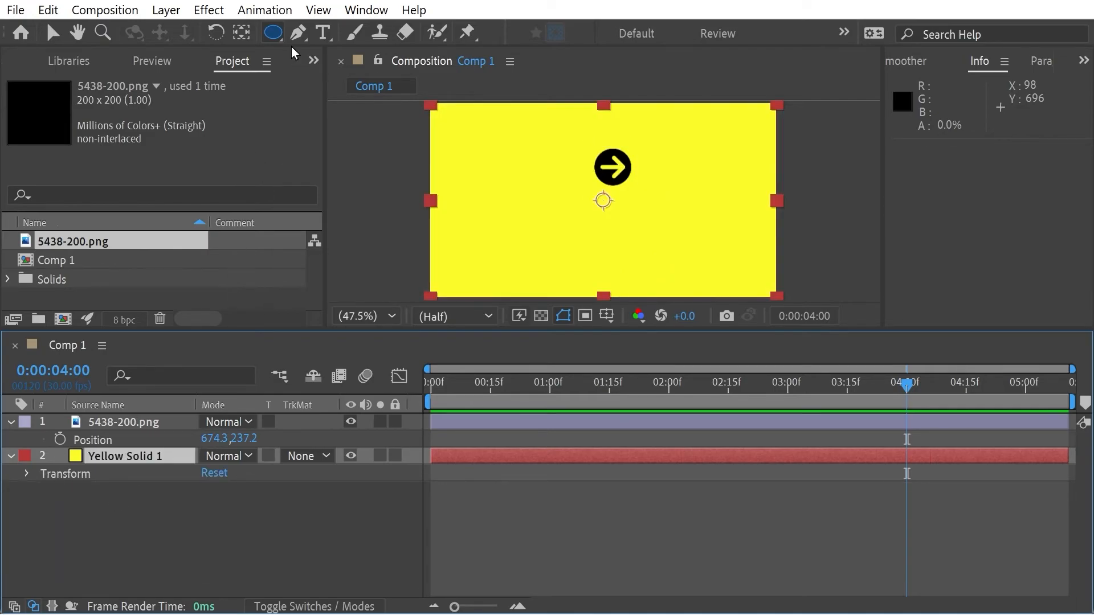
Step: Draw an open, four-point RotoBezier mask on Yellow Solid 1, curving across the composition from outside its left edge to outside its right edge
click(298, 32)
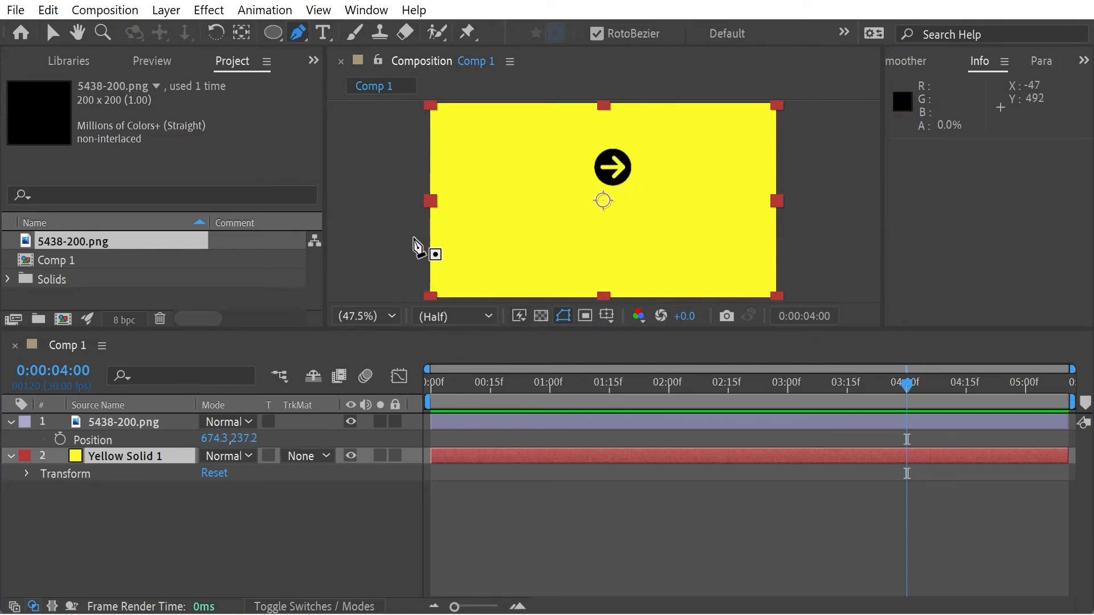
click(396, 225)
drag(495, 252, 520, 245)
drag(645, 229, 682, 215)
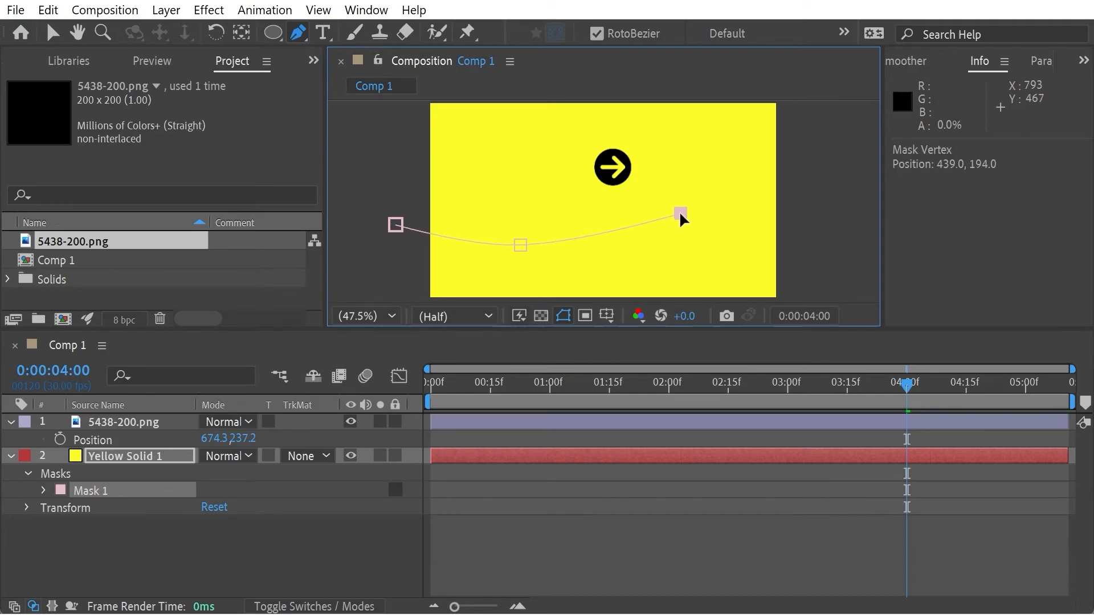
click(807, 160)
drag(808, 166, 819, 151)
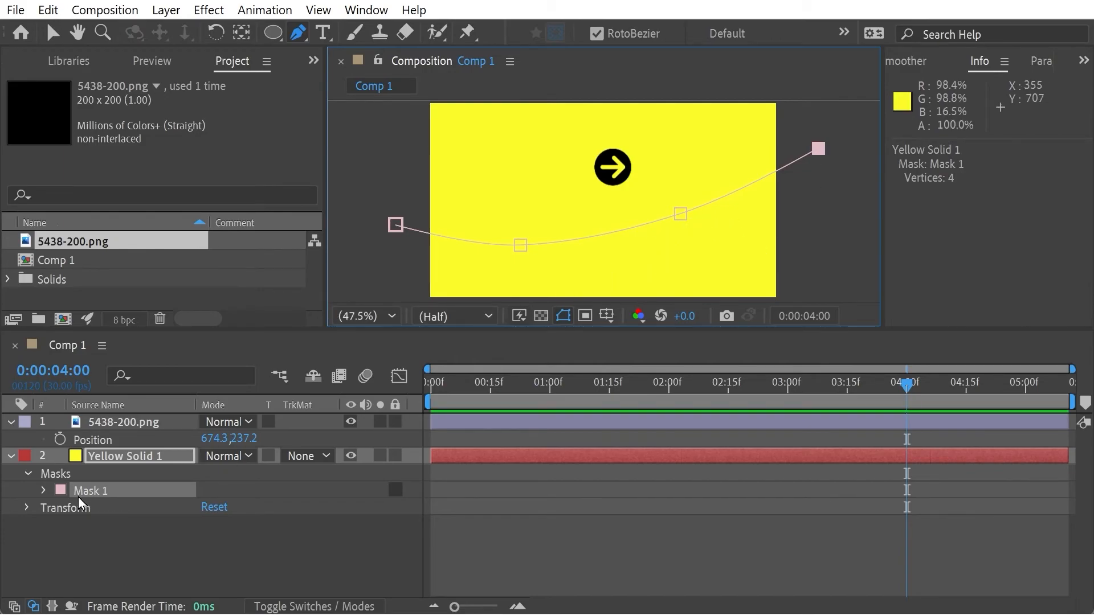
Step: Paste the open curve's Mask Path into the Position of 5438-200.png at 0:00:00:00, and preview the motion
click(45, 490)
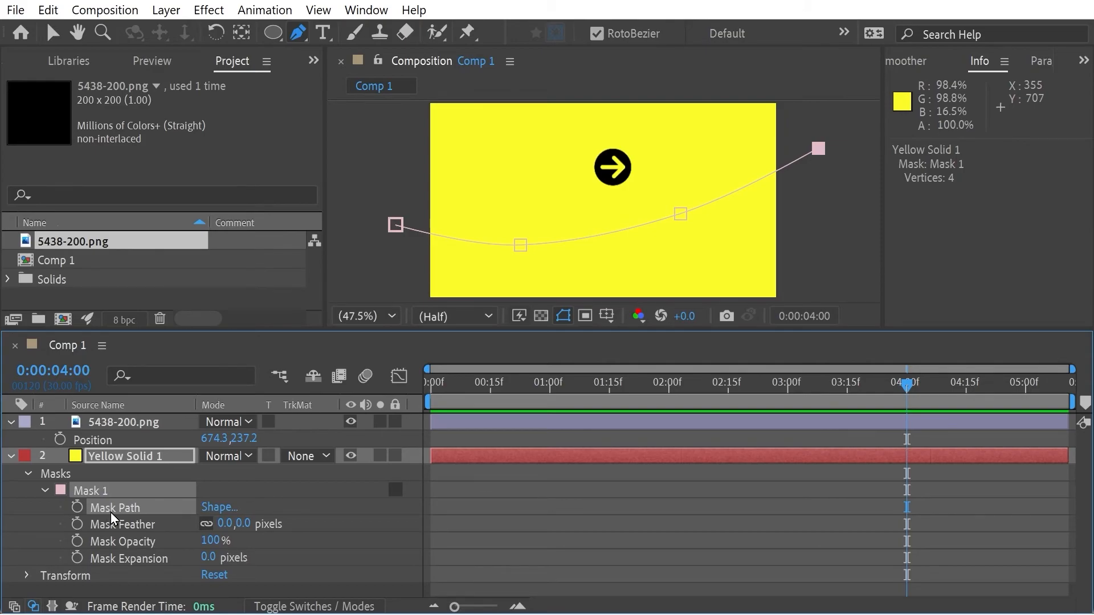
click(97, 441)
key(Home)
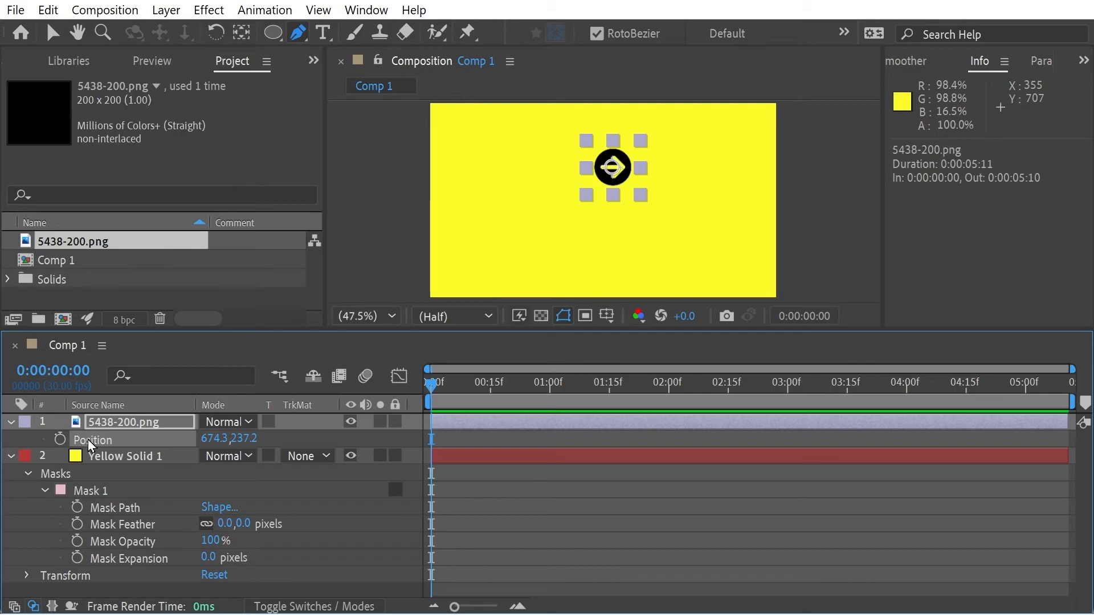
key(ctrl+v)
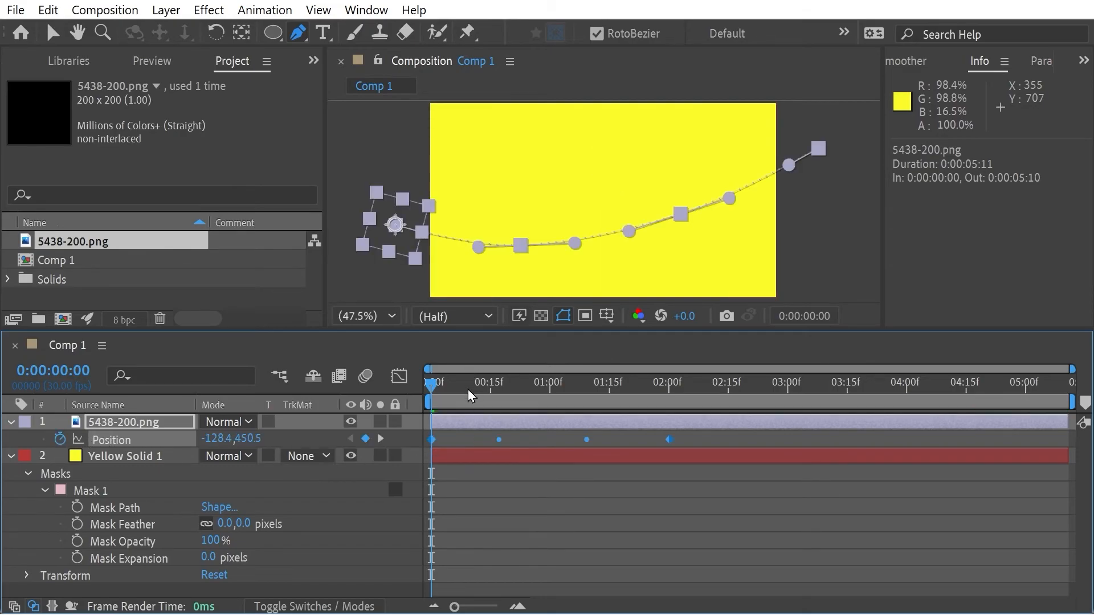
key(space)
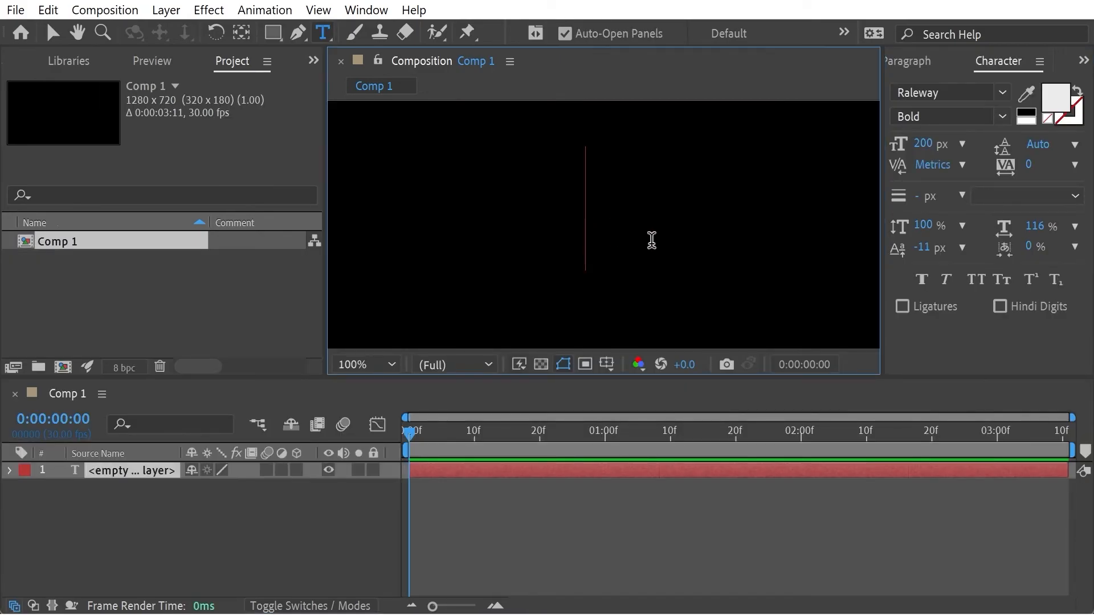
Step: Enter the letter S in the empty text layer, and create masks from the text
text(S)
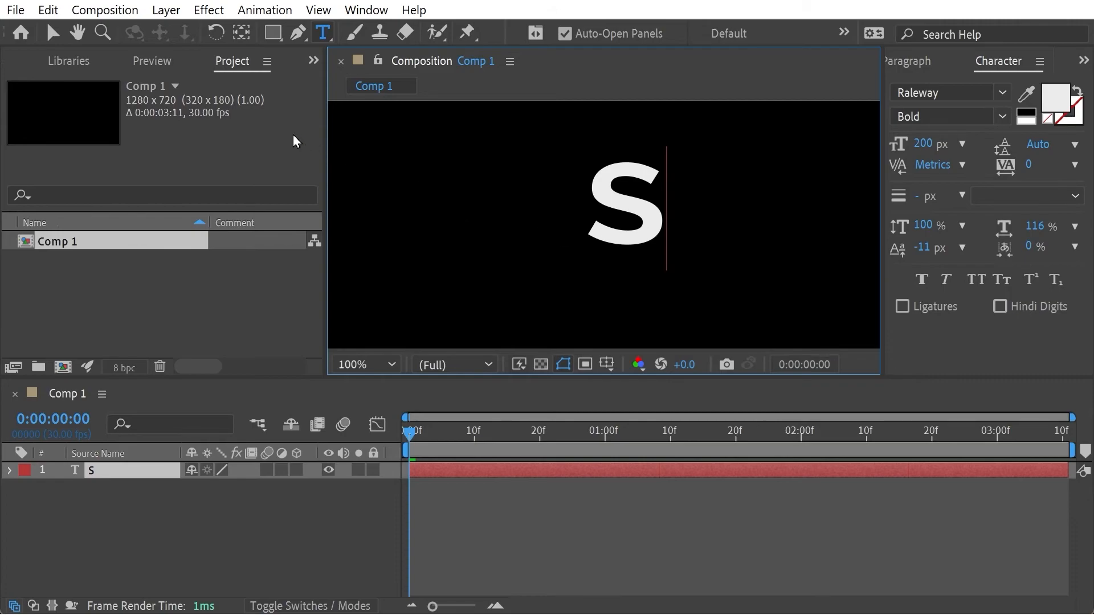
click(52, 33)
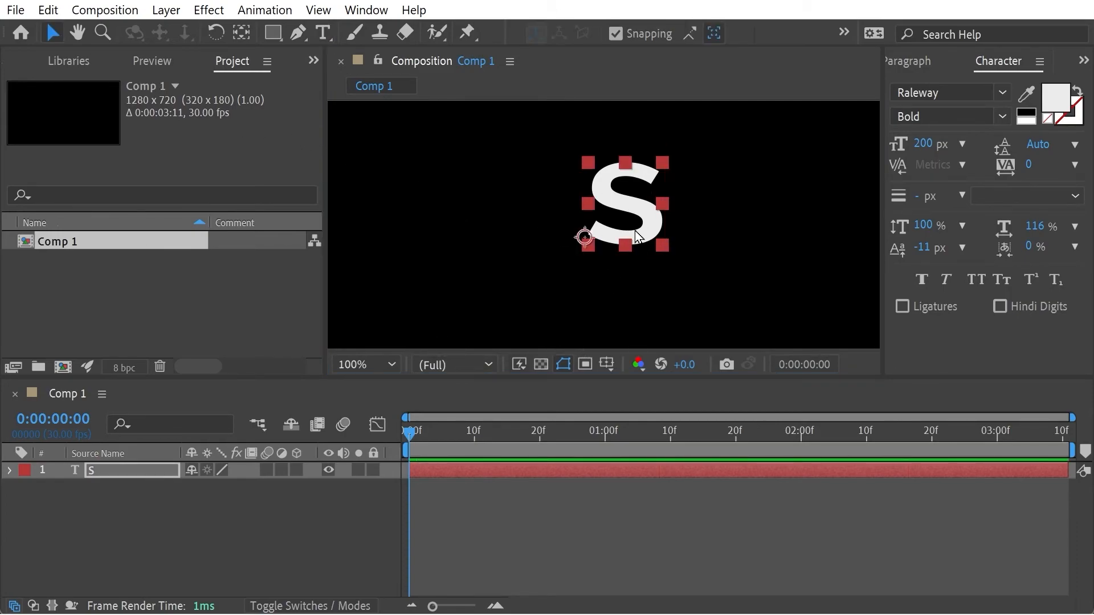
click(166, 10)
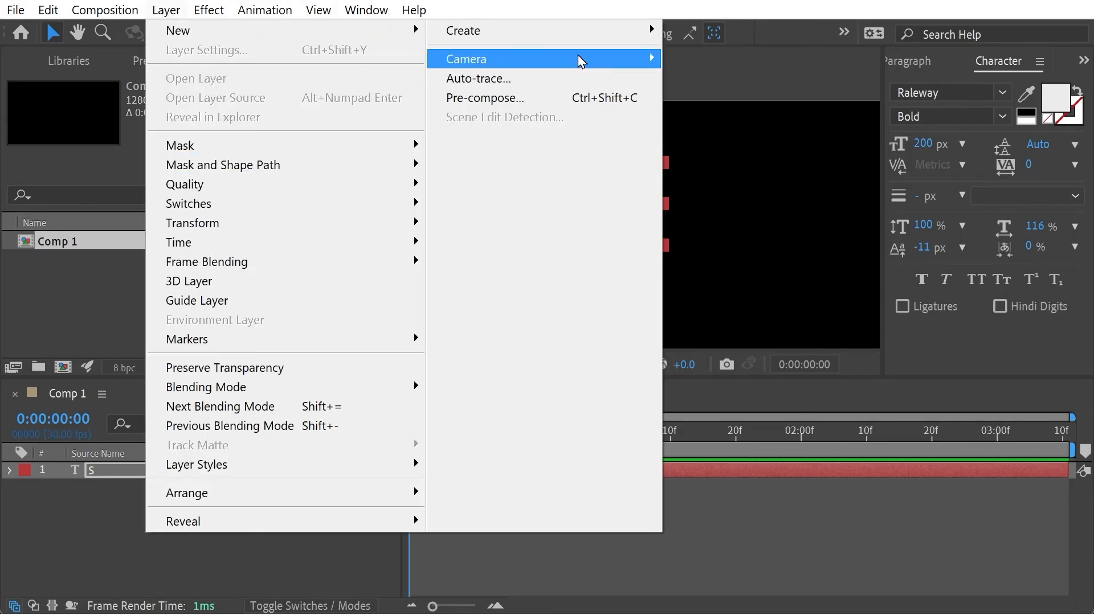
mouse_move(576, 39)
click(595, 73)
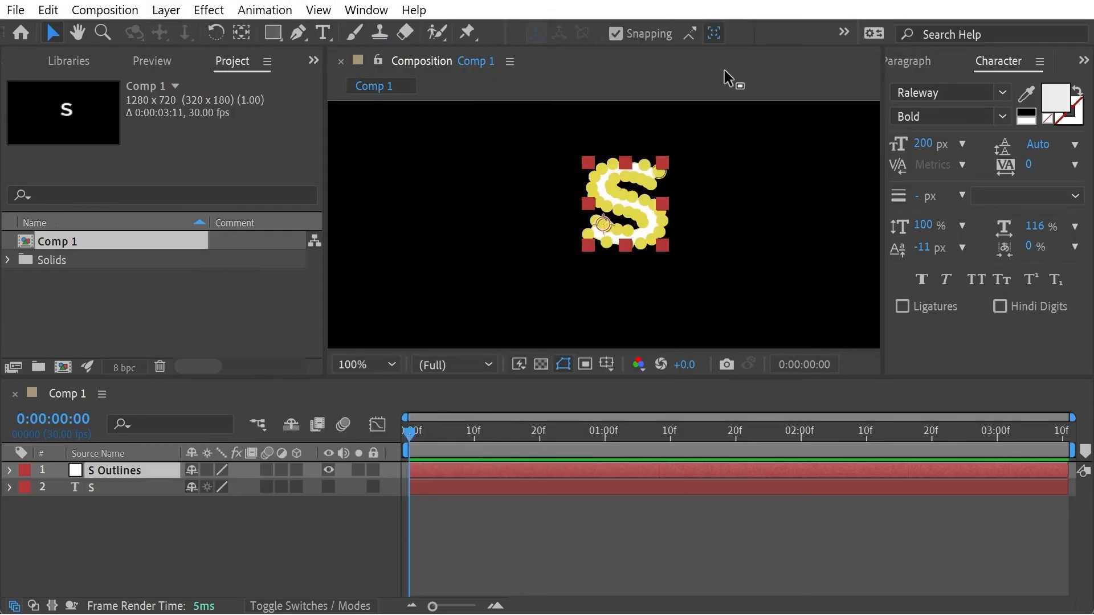
Step: Delete the original S text layer, and reveal all mask properties of S Outlines
click(111, 487)
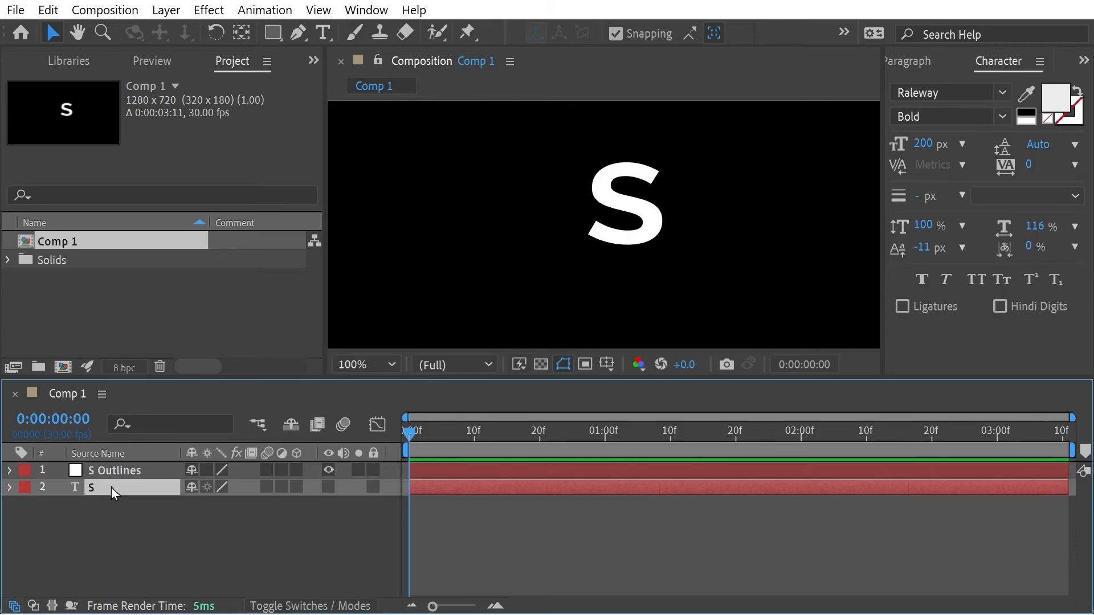
key(Delete)
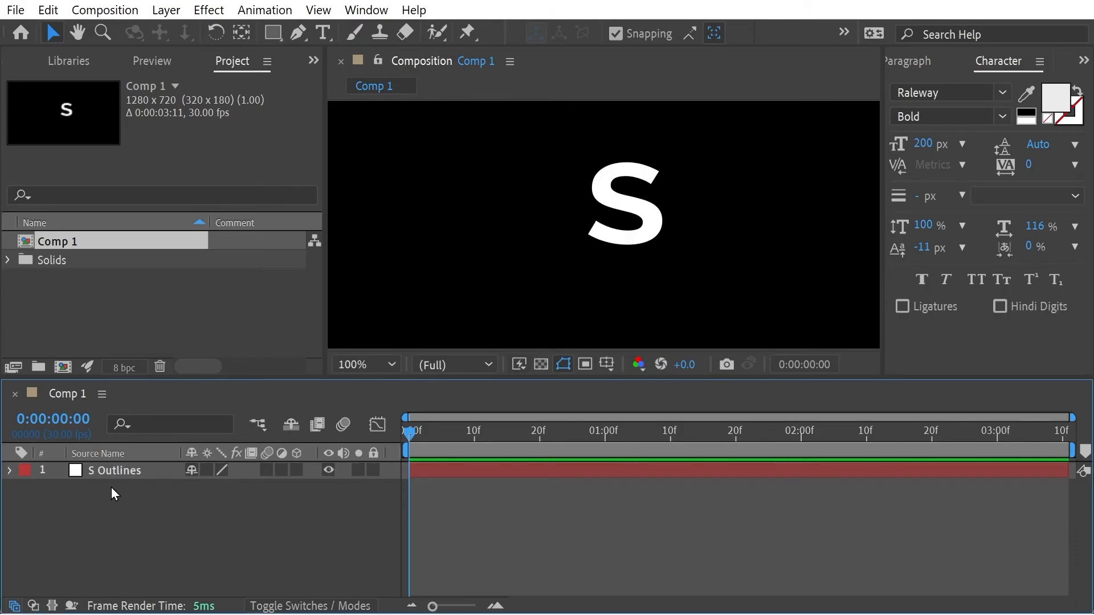
click(124, 473)
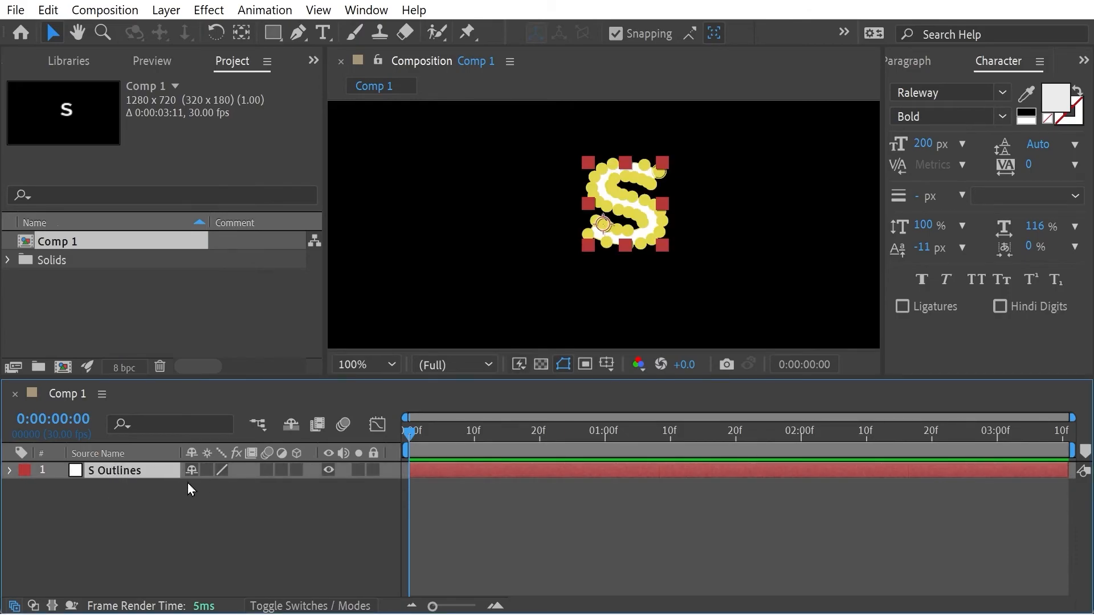
key(m)
key(m)
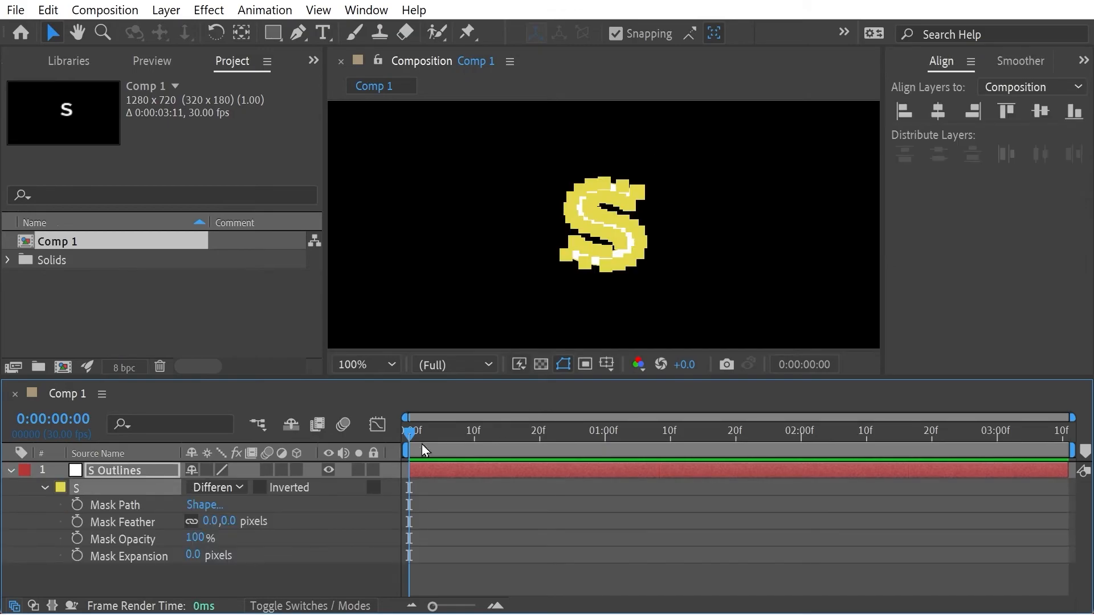
Step: Keyframe the Mask Path of S Outlines at 0:00:00:00, and rotate the mask path half a turn at 0:00:02:07
click(77, 505)
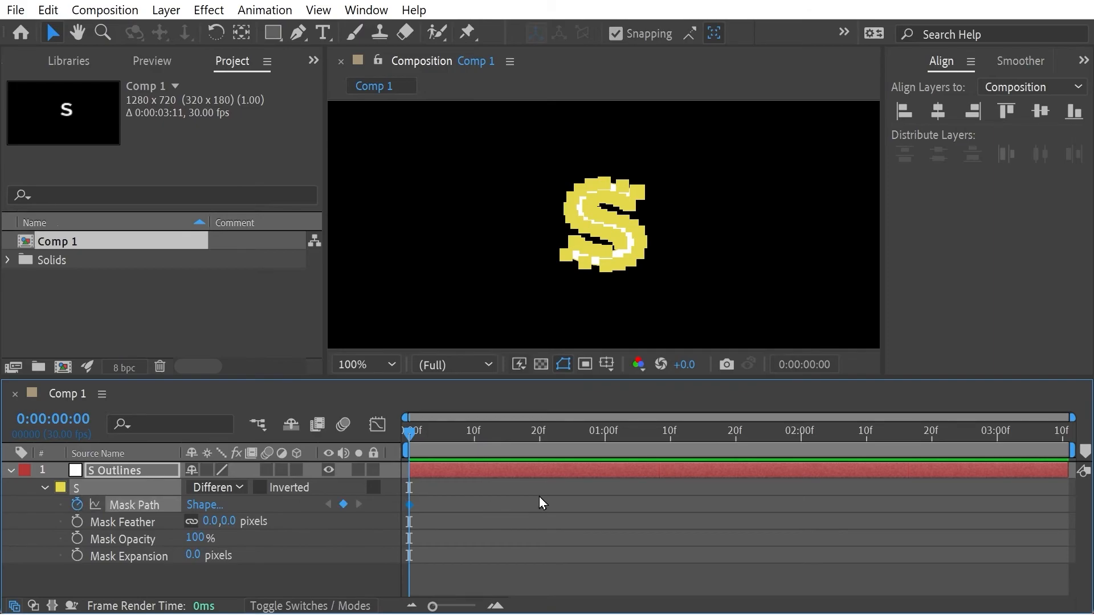
drag(485, 446, 846, 446)
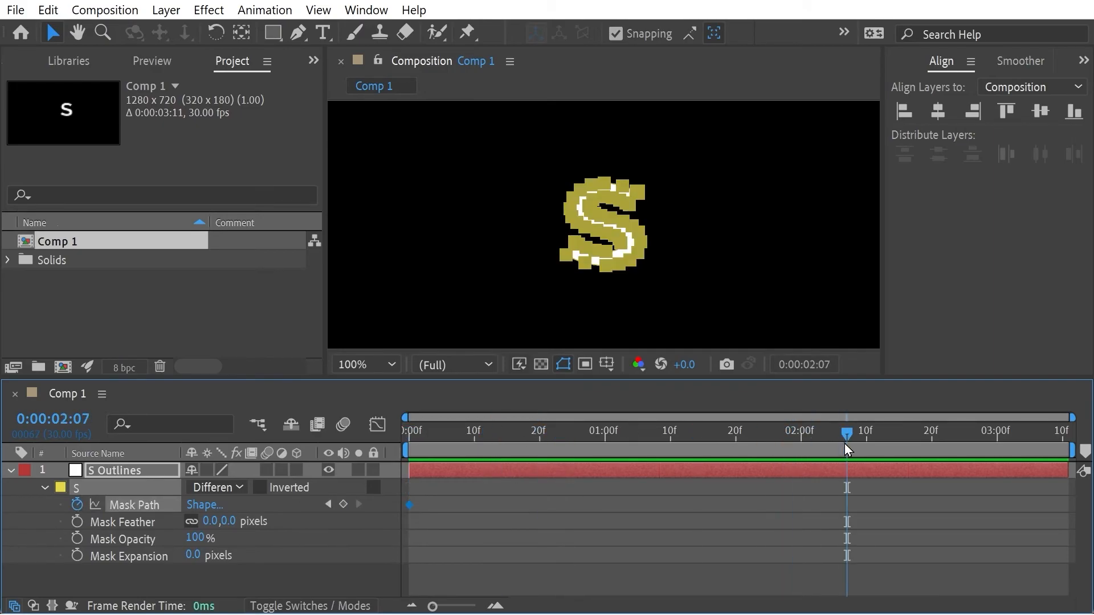
key(ctrl+t)
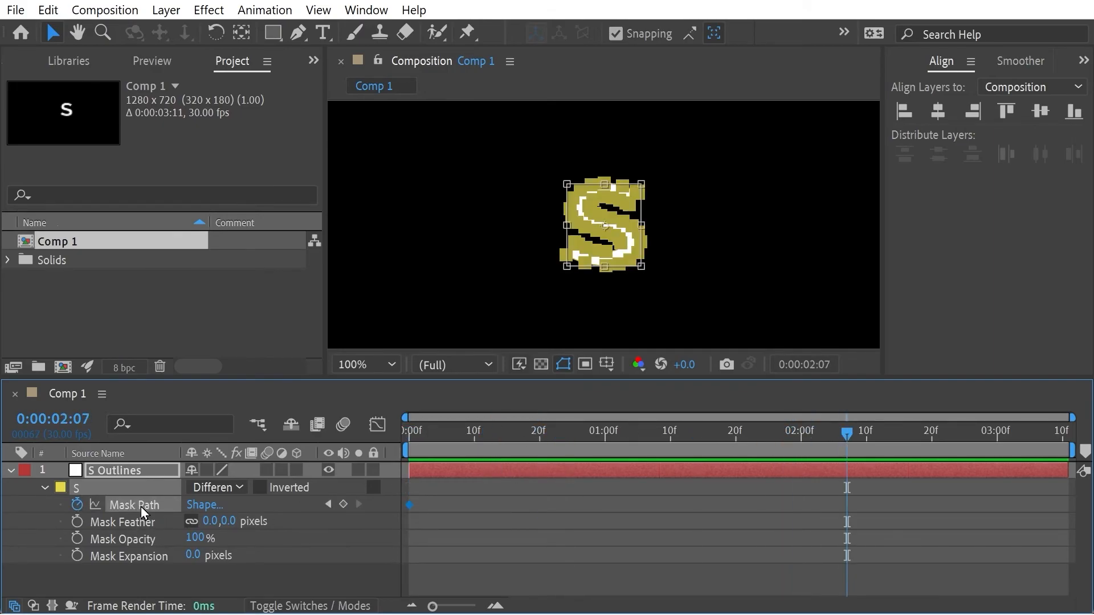
drag(645, 173, 581, 281)
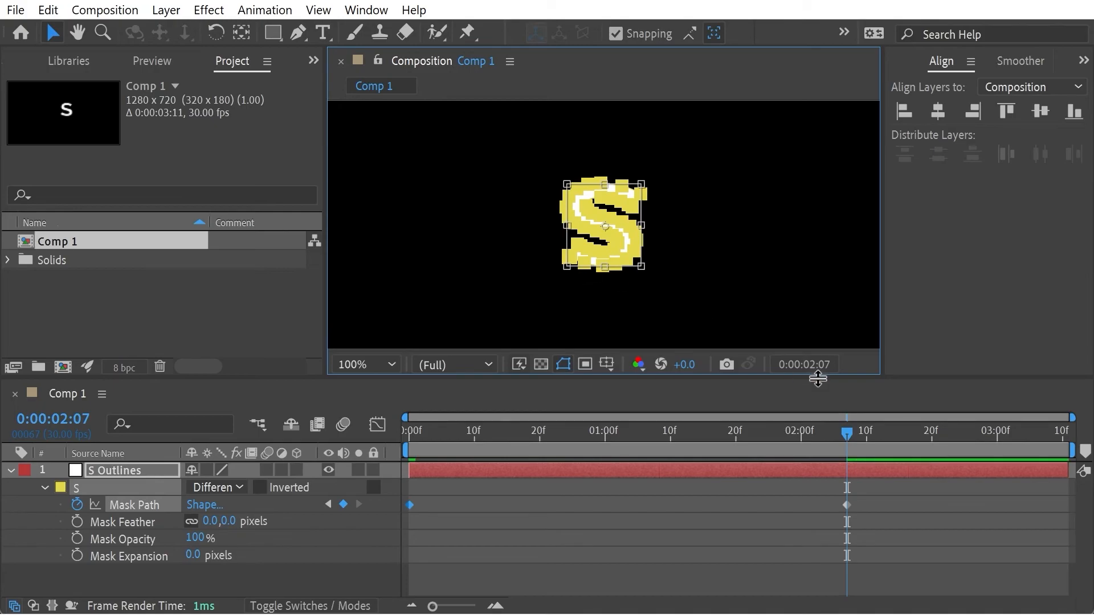
Step: Preview the S mask's path animation from the start, and return to 0:00:00:00
click(743, 410)
drag(833, 437, 316, 436)
key(space)
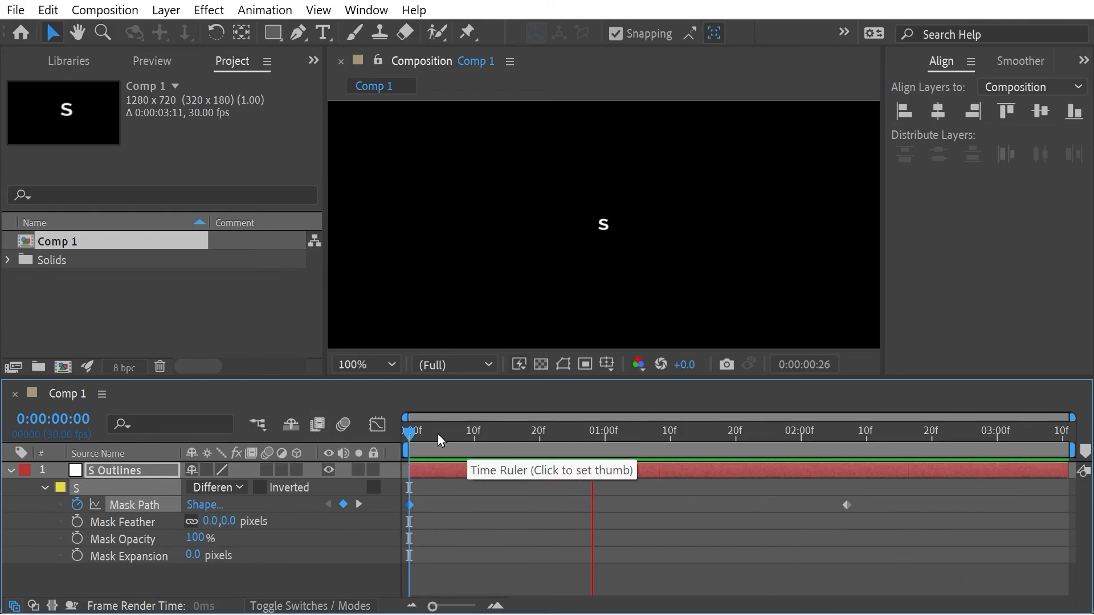
click(455, 435)
drag(455, 436, 409, 437)
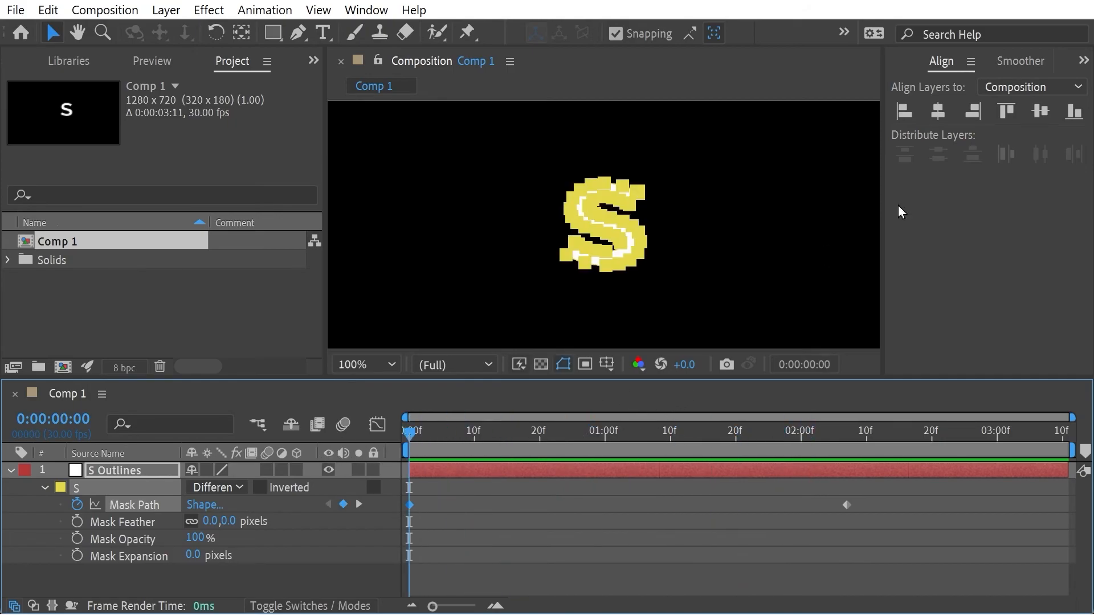
Step: Open the Mask Interpolation options, and keep the current time at 0:00:00:00
click(1084, 60)
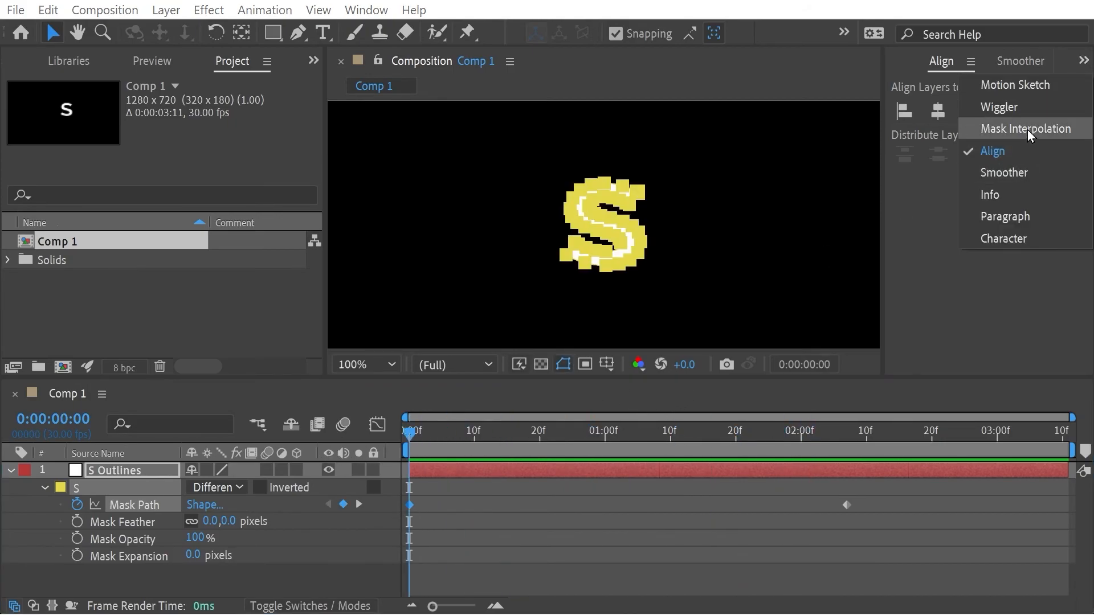
click(1032, 131)
drag(493, 435, 351, 433)
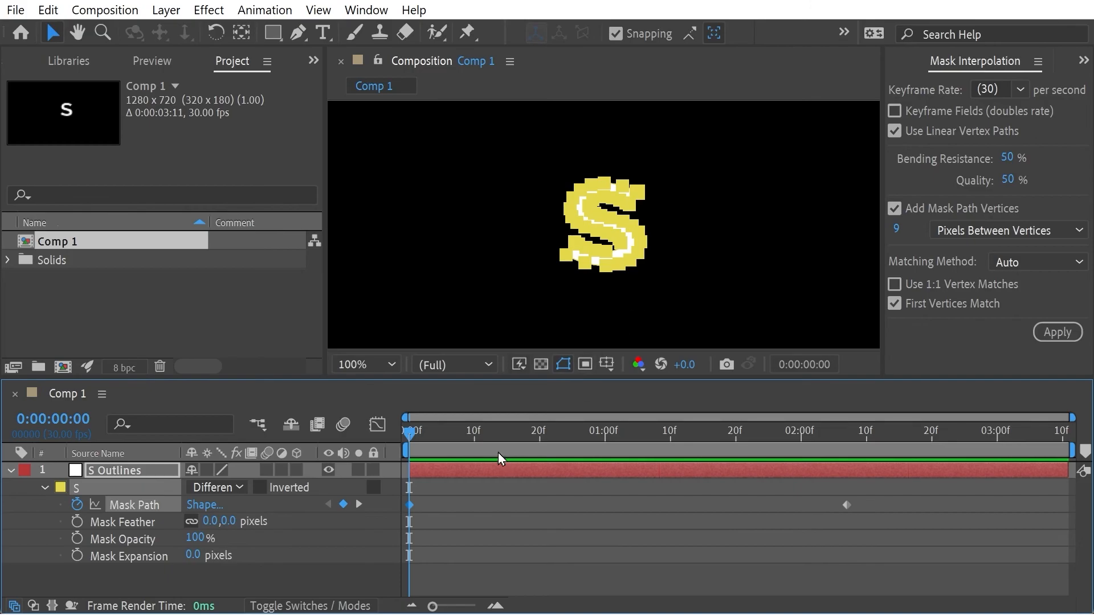
drag(457, 447, 410, 453)
Step: Select all Mask Path keyframes of the S mask, turn off Use Linear Vertex Paths, and apply Mask Interpolation between them
click(894, 147)
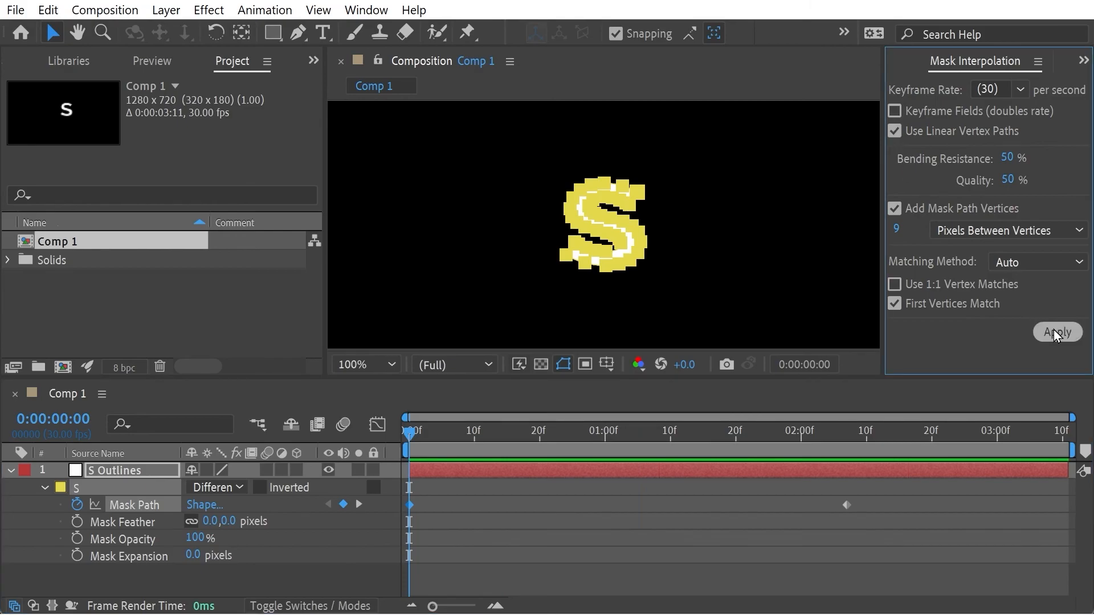
click(1055, 333)
click(758, 346)
click(135, 505)
click(897, 132)
click(1056, 333)
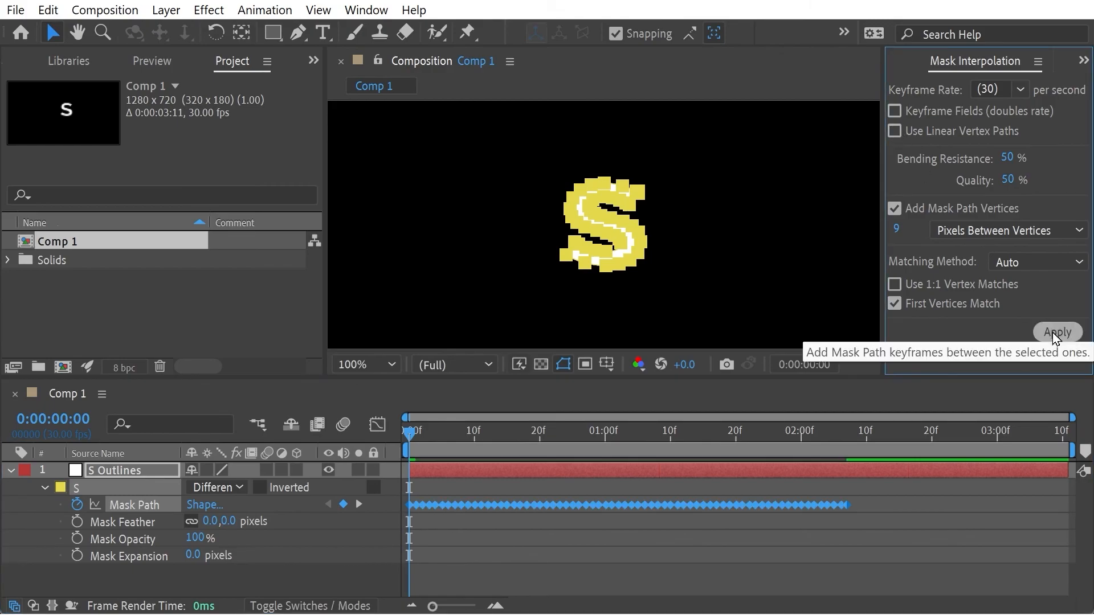
Step: Preview the S mask's interpolated path animation from 0:00:00:00
click(422, 434)
key(space)
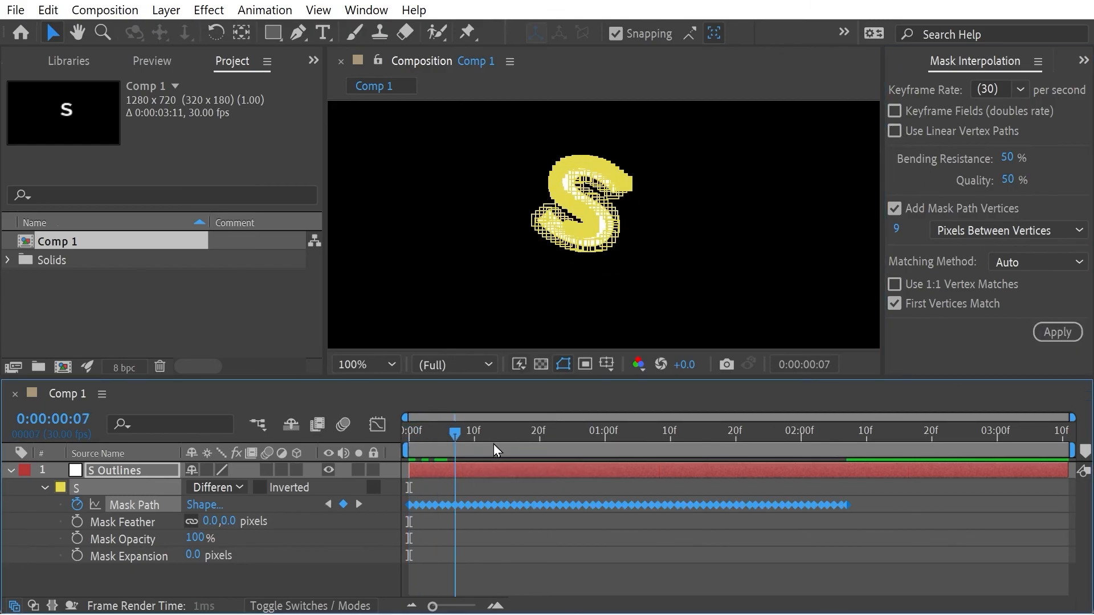
key(space)
key(space)
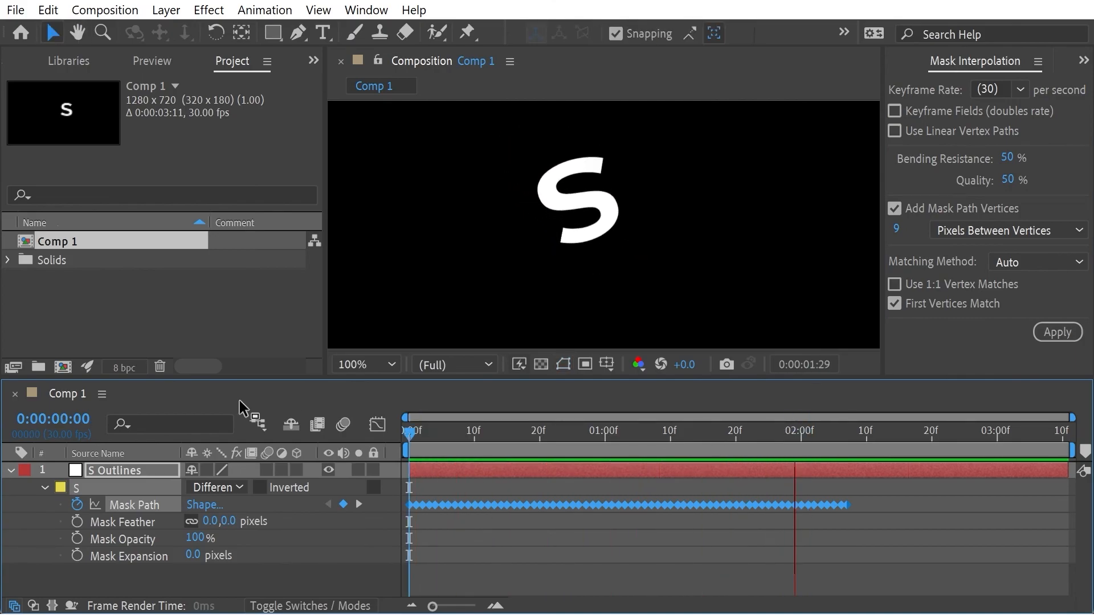
key(space)
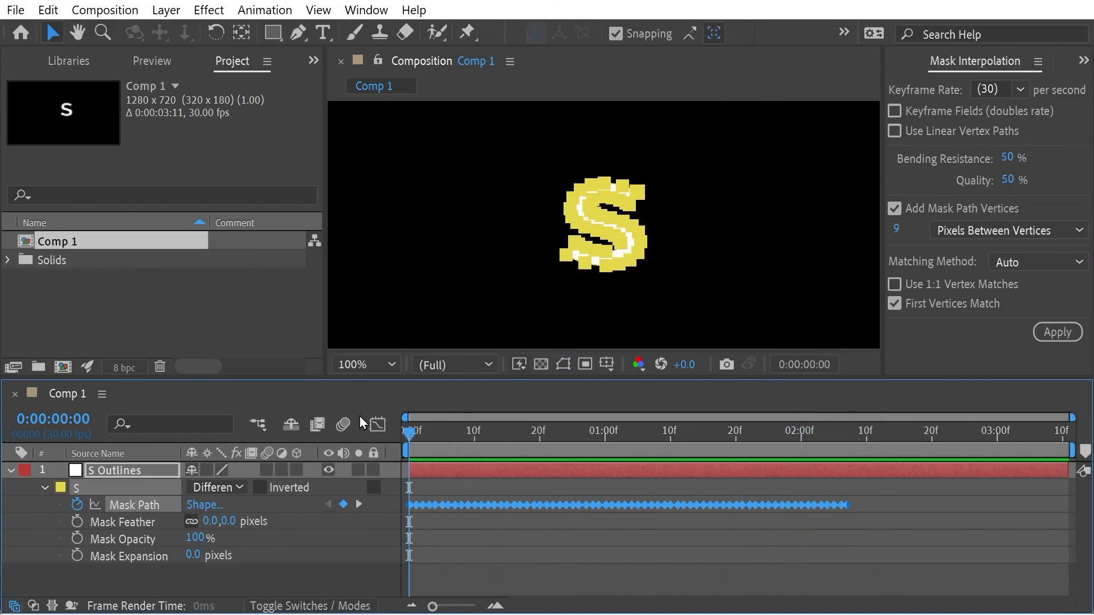
Step: Undo the Mask Interpolation, and set a vertex on the S's middle stroke as the mask path's first vertex at 0:00:00:00
key(ctrl+z)
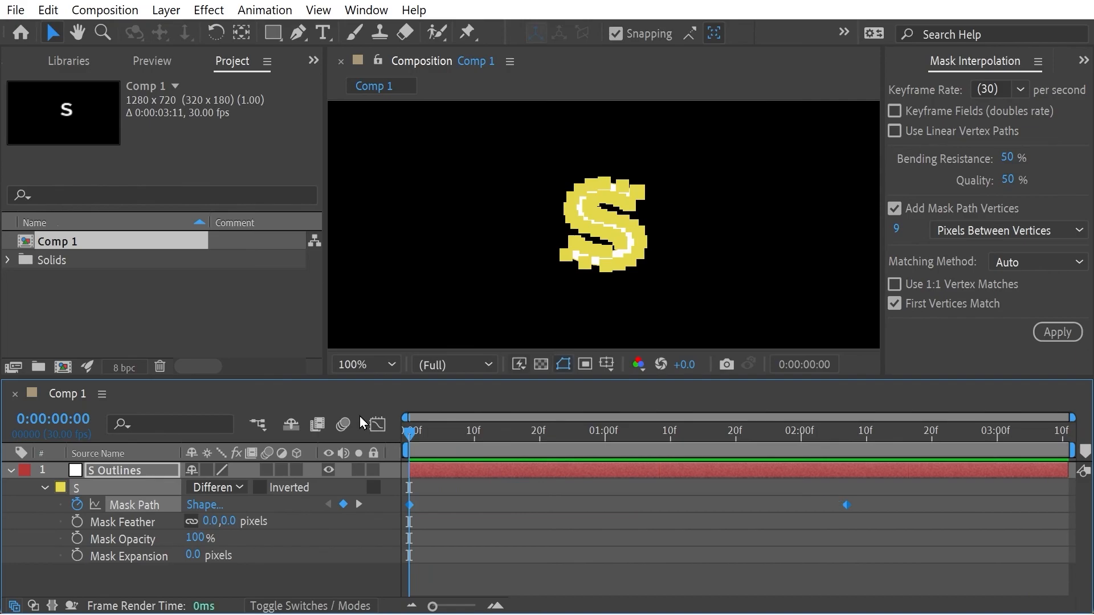
click(471, 488)
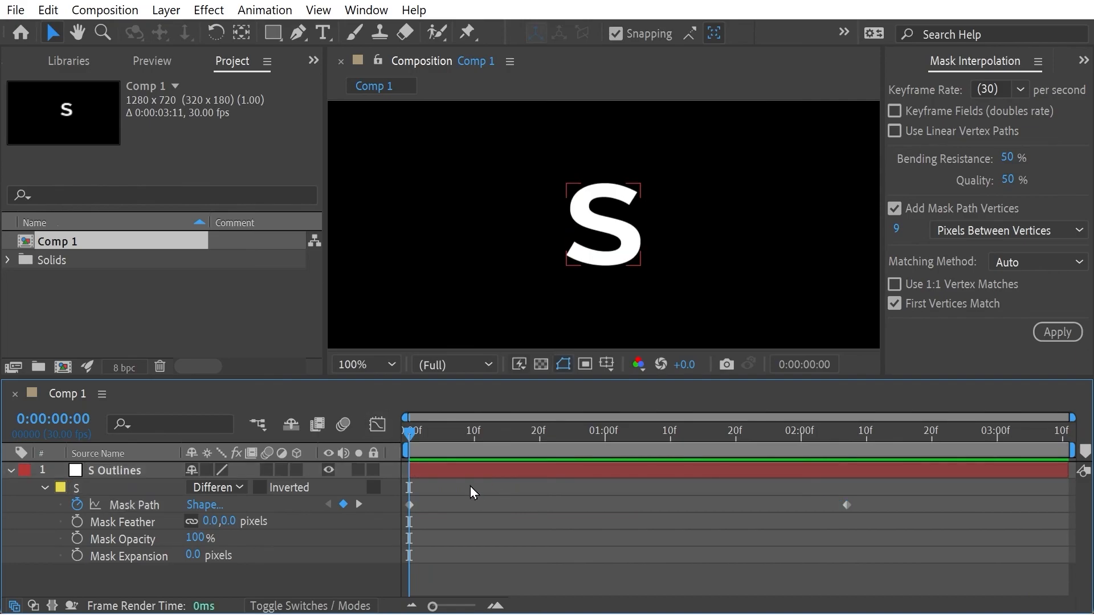
click(594, 218)
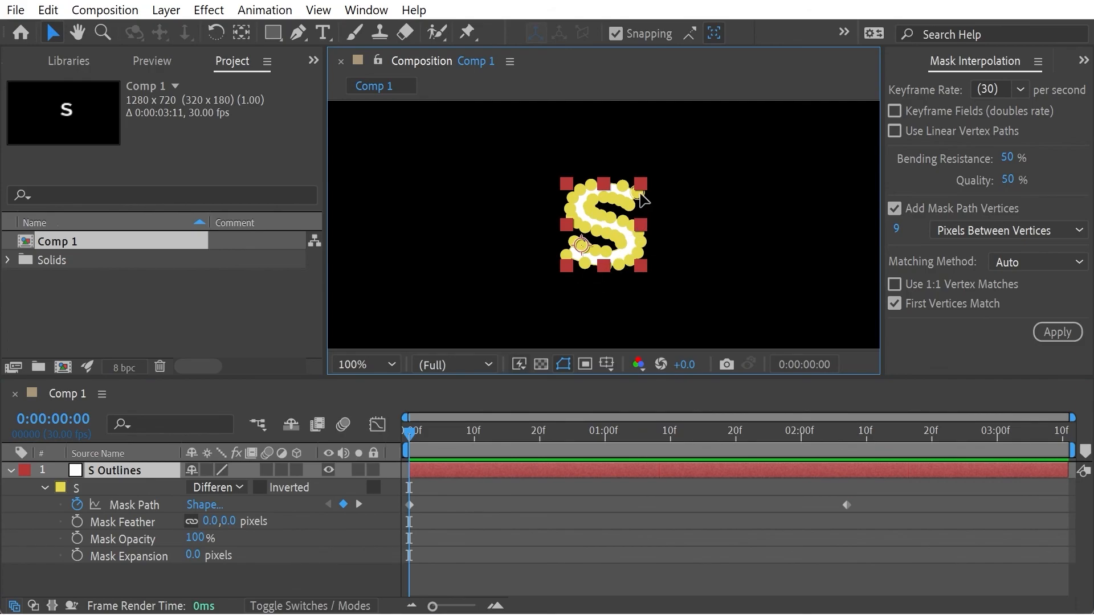
double_click(599, 234)
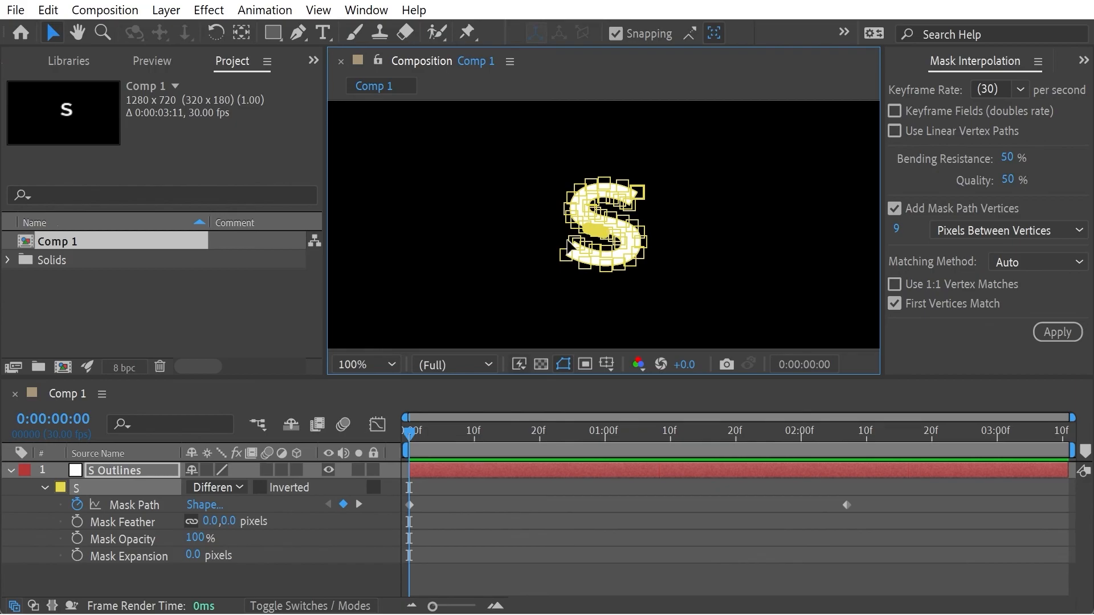
click(167, 10)
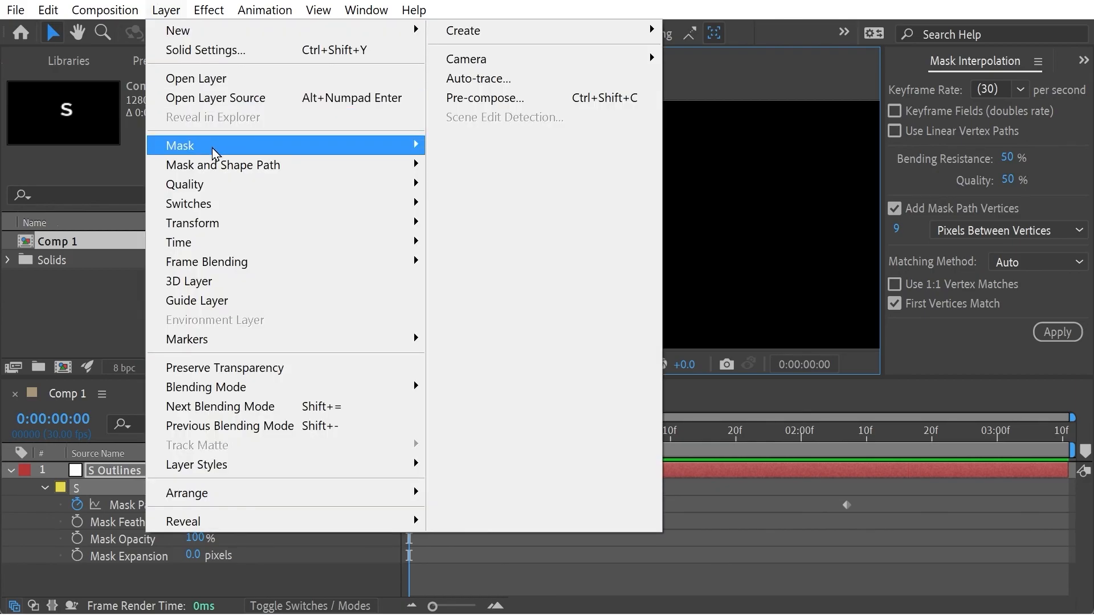
mouse_move(213, 153)
mouse_move(214, 165)
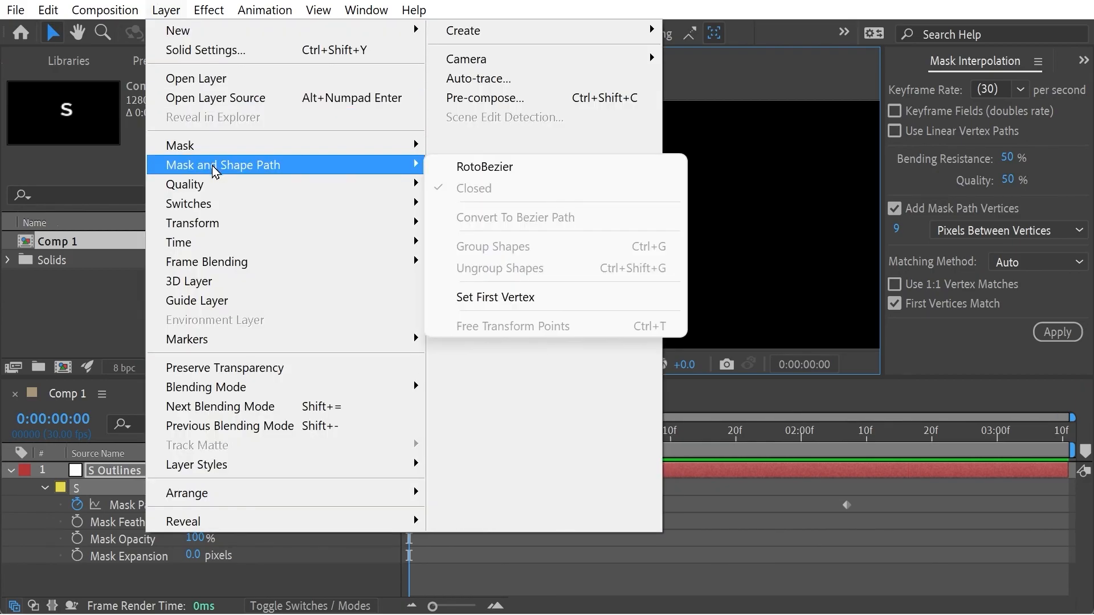
click(463, 306)
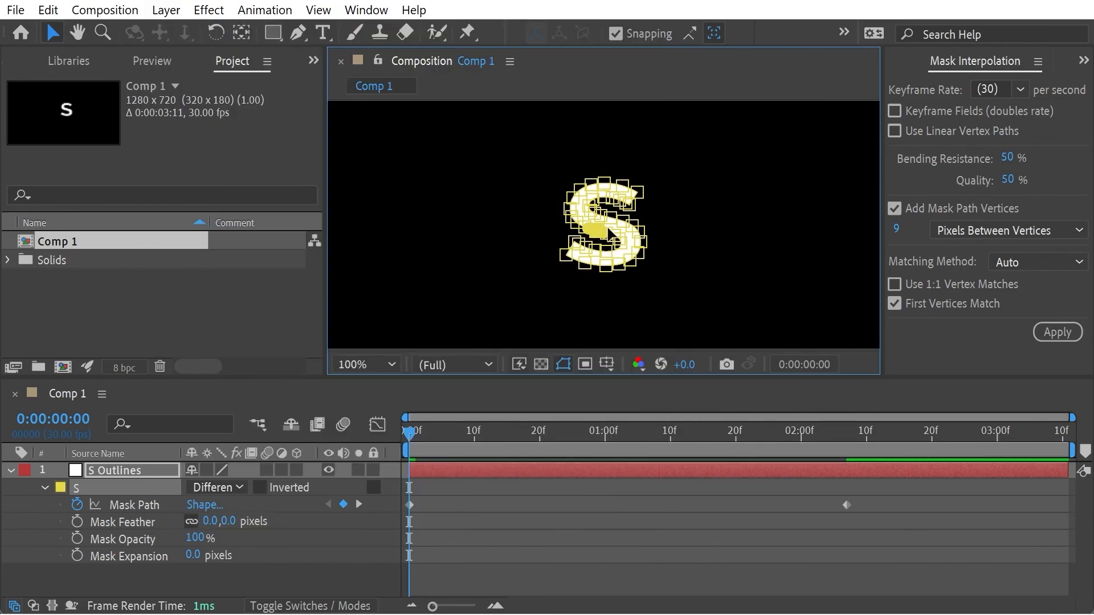
Step: Apply Mask Interpolation between both Mask Path keyframes of the S mask with the current settings, and preview the morph
click(490, 424)
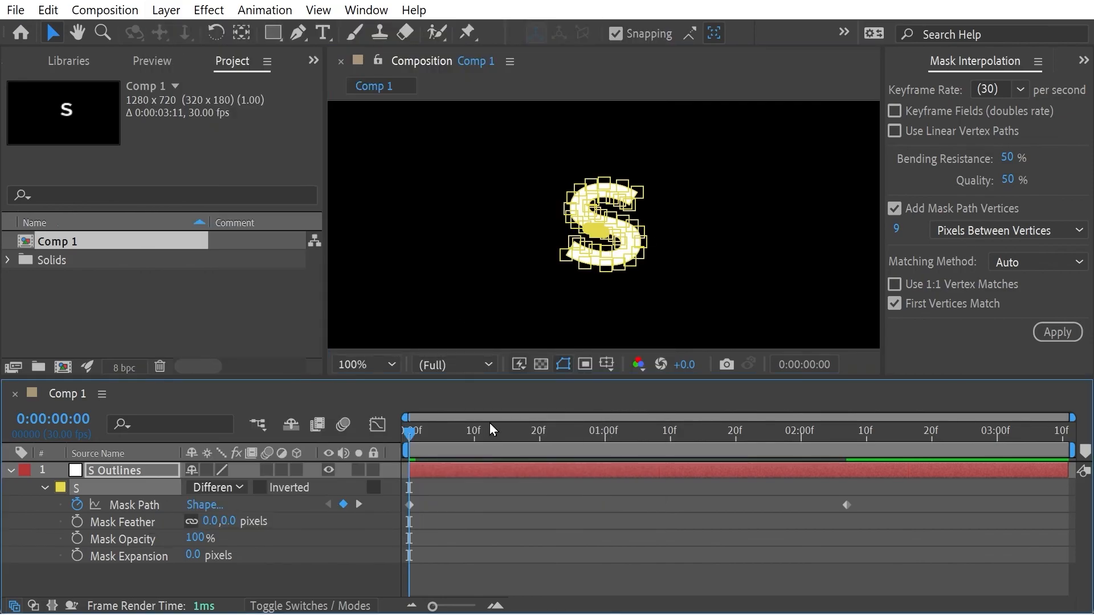
drag(543, 433, 409, 433)
click(122, 510)
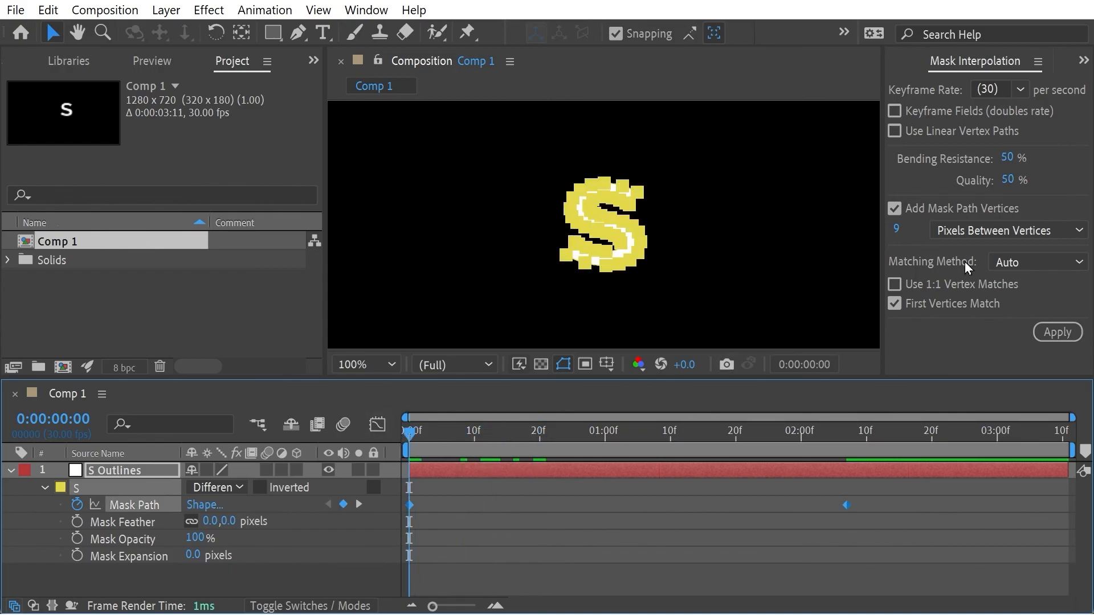
click(1057, 333)
key(space)
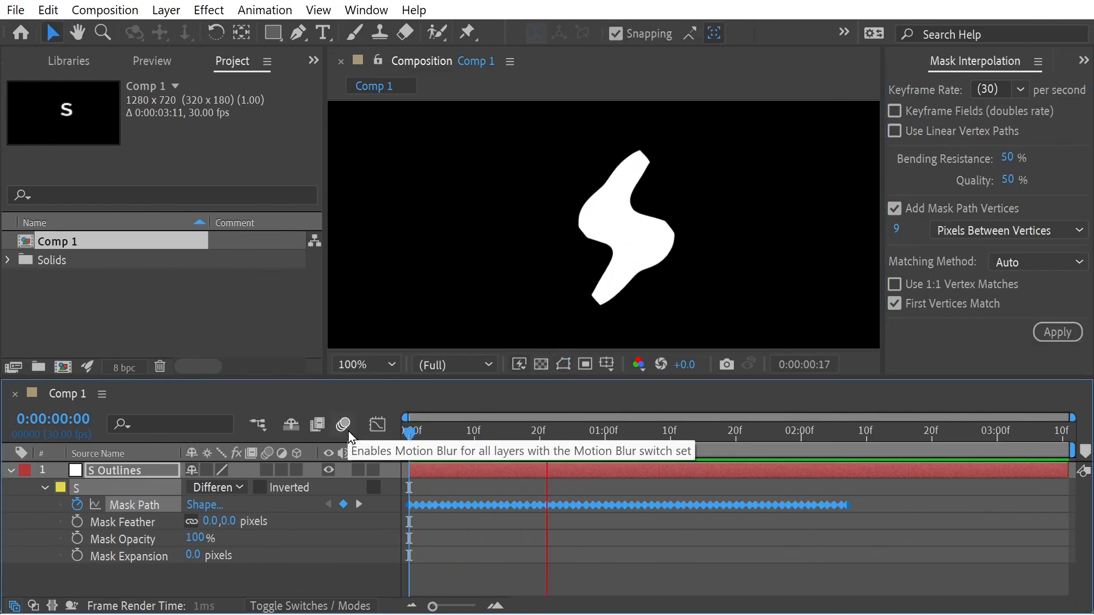